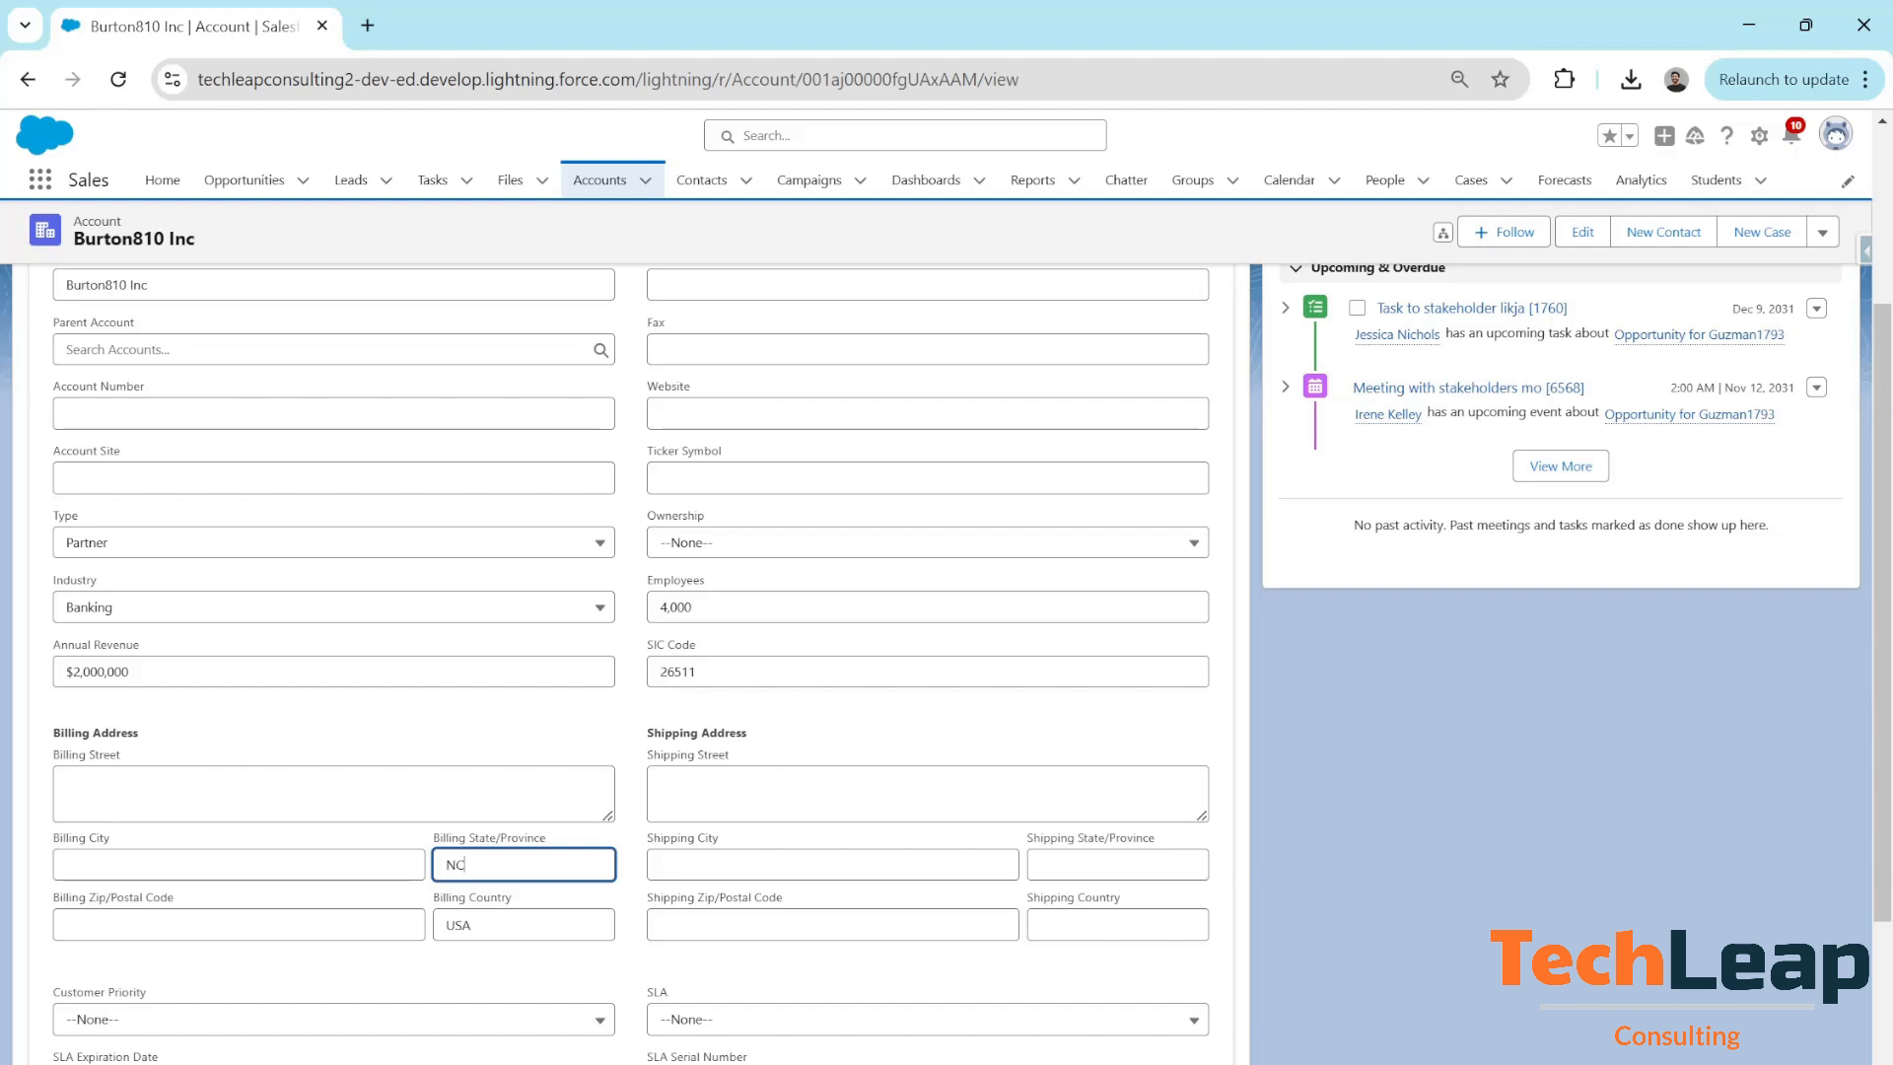
Save NC as the Burton810 Inc account's Billing State/Province
key(Return)
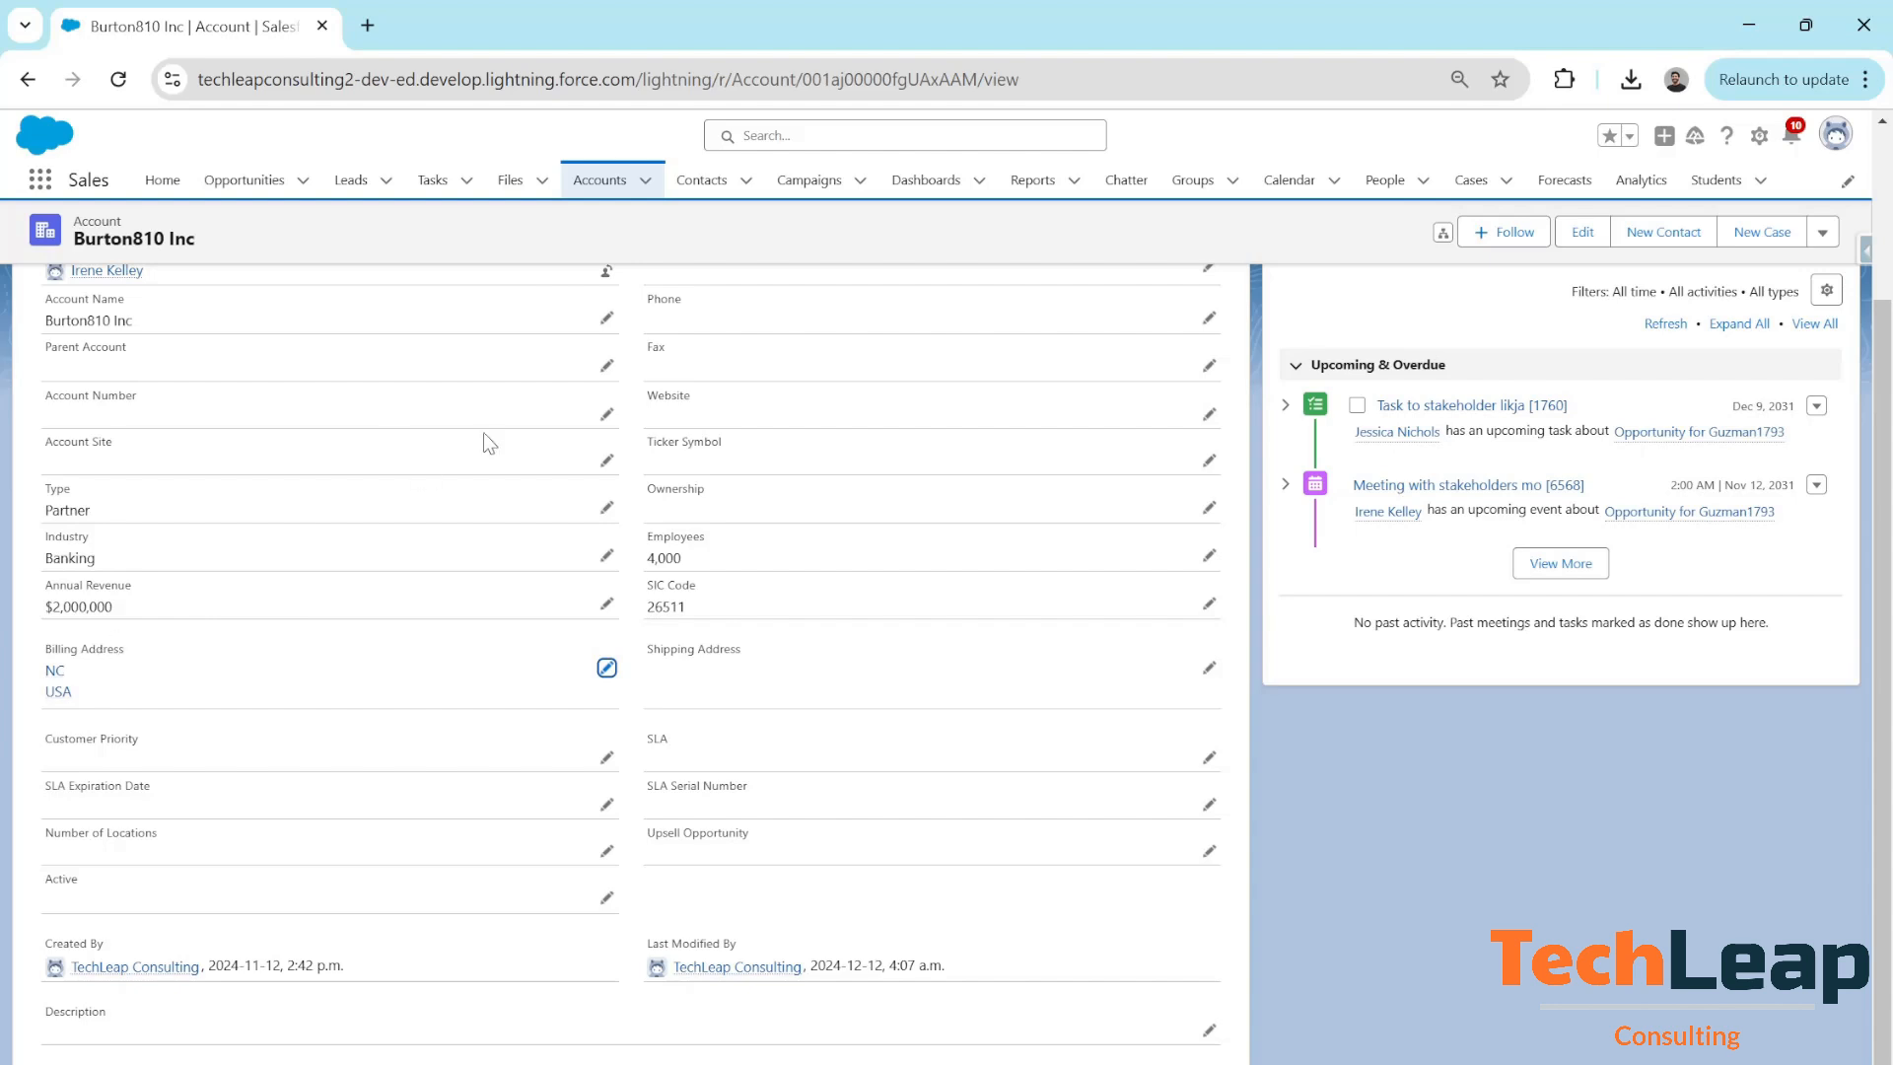
Start a new contact with the contact's first and last name, linked to account Burton810 Inc
click(710, 194)
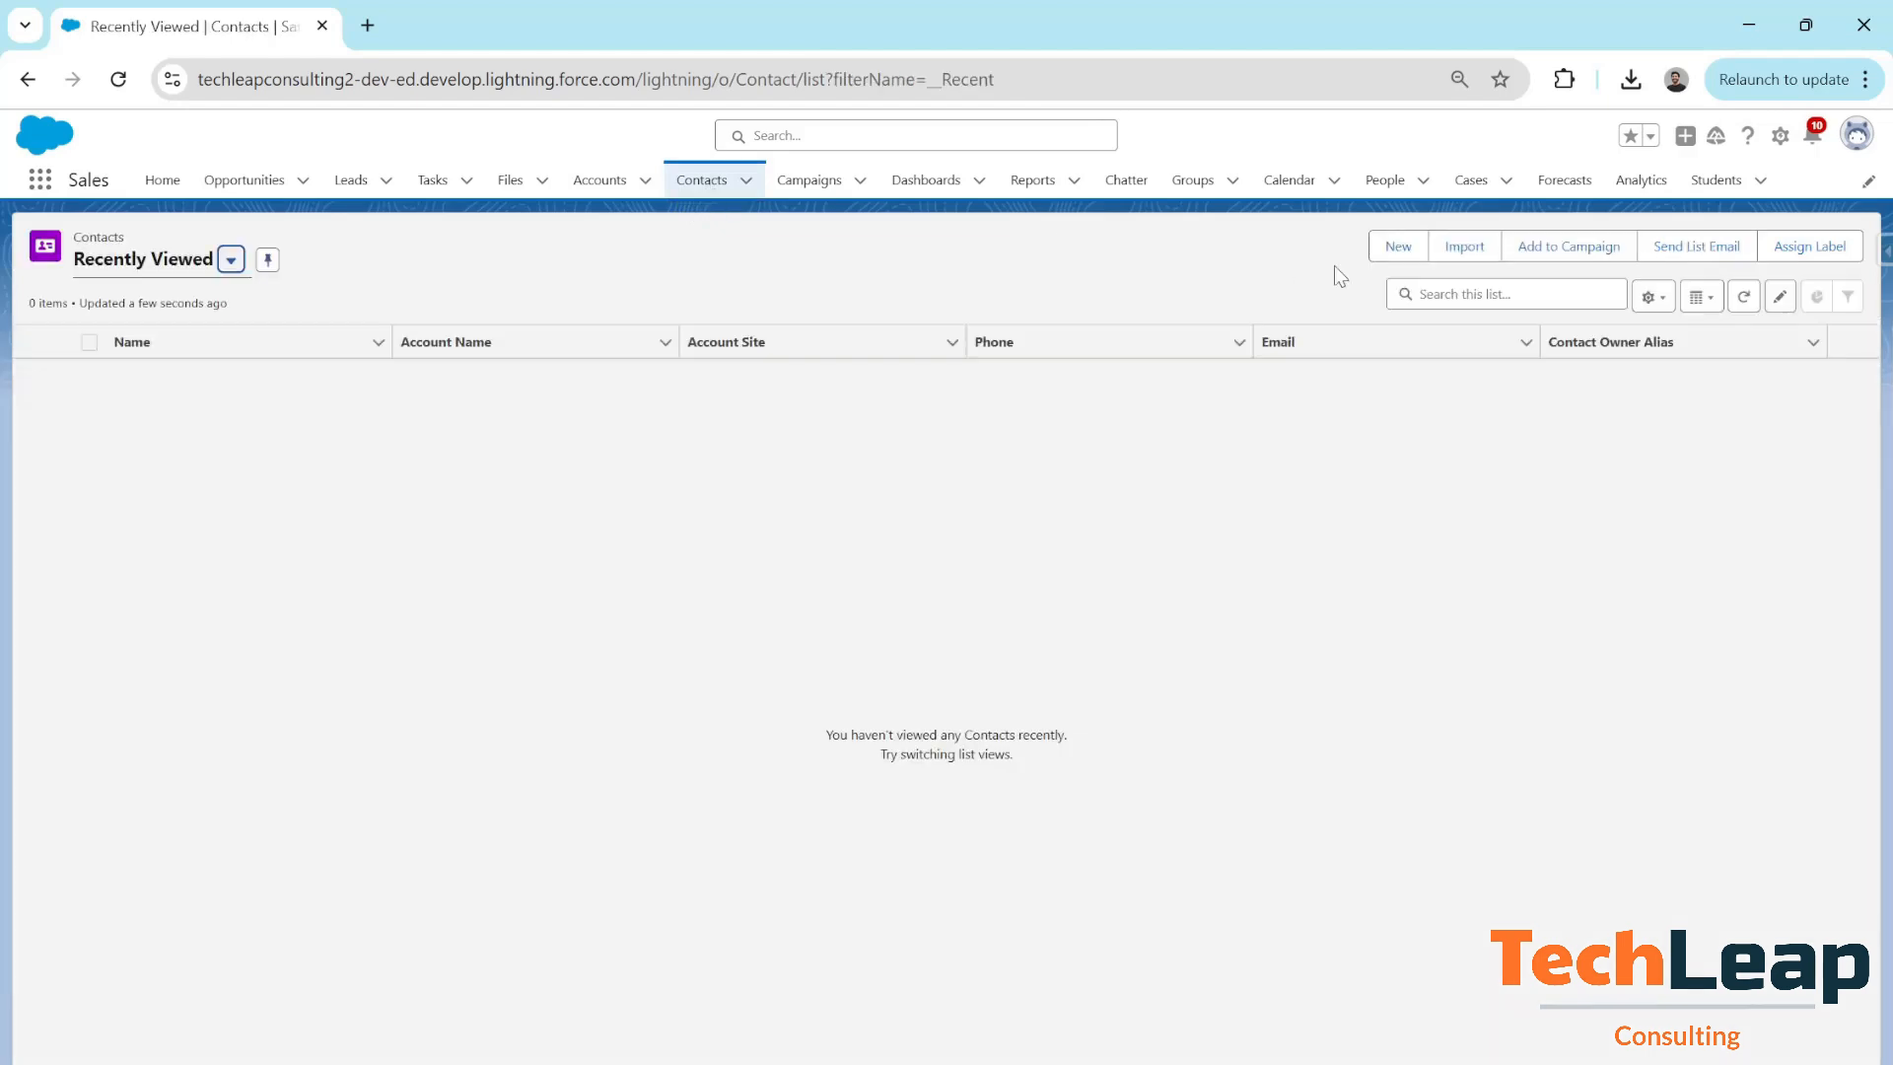
click(1389, 255)
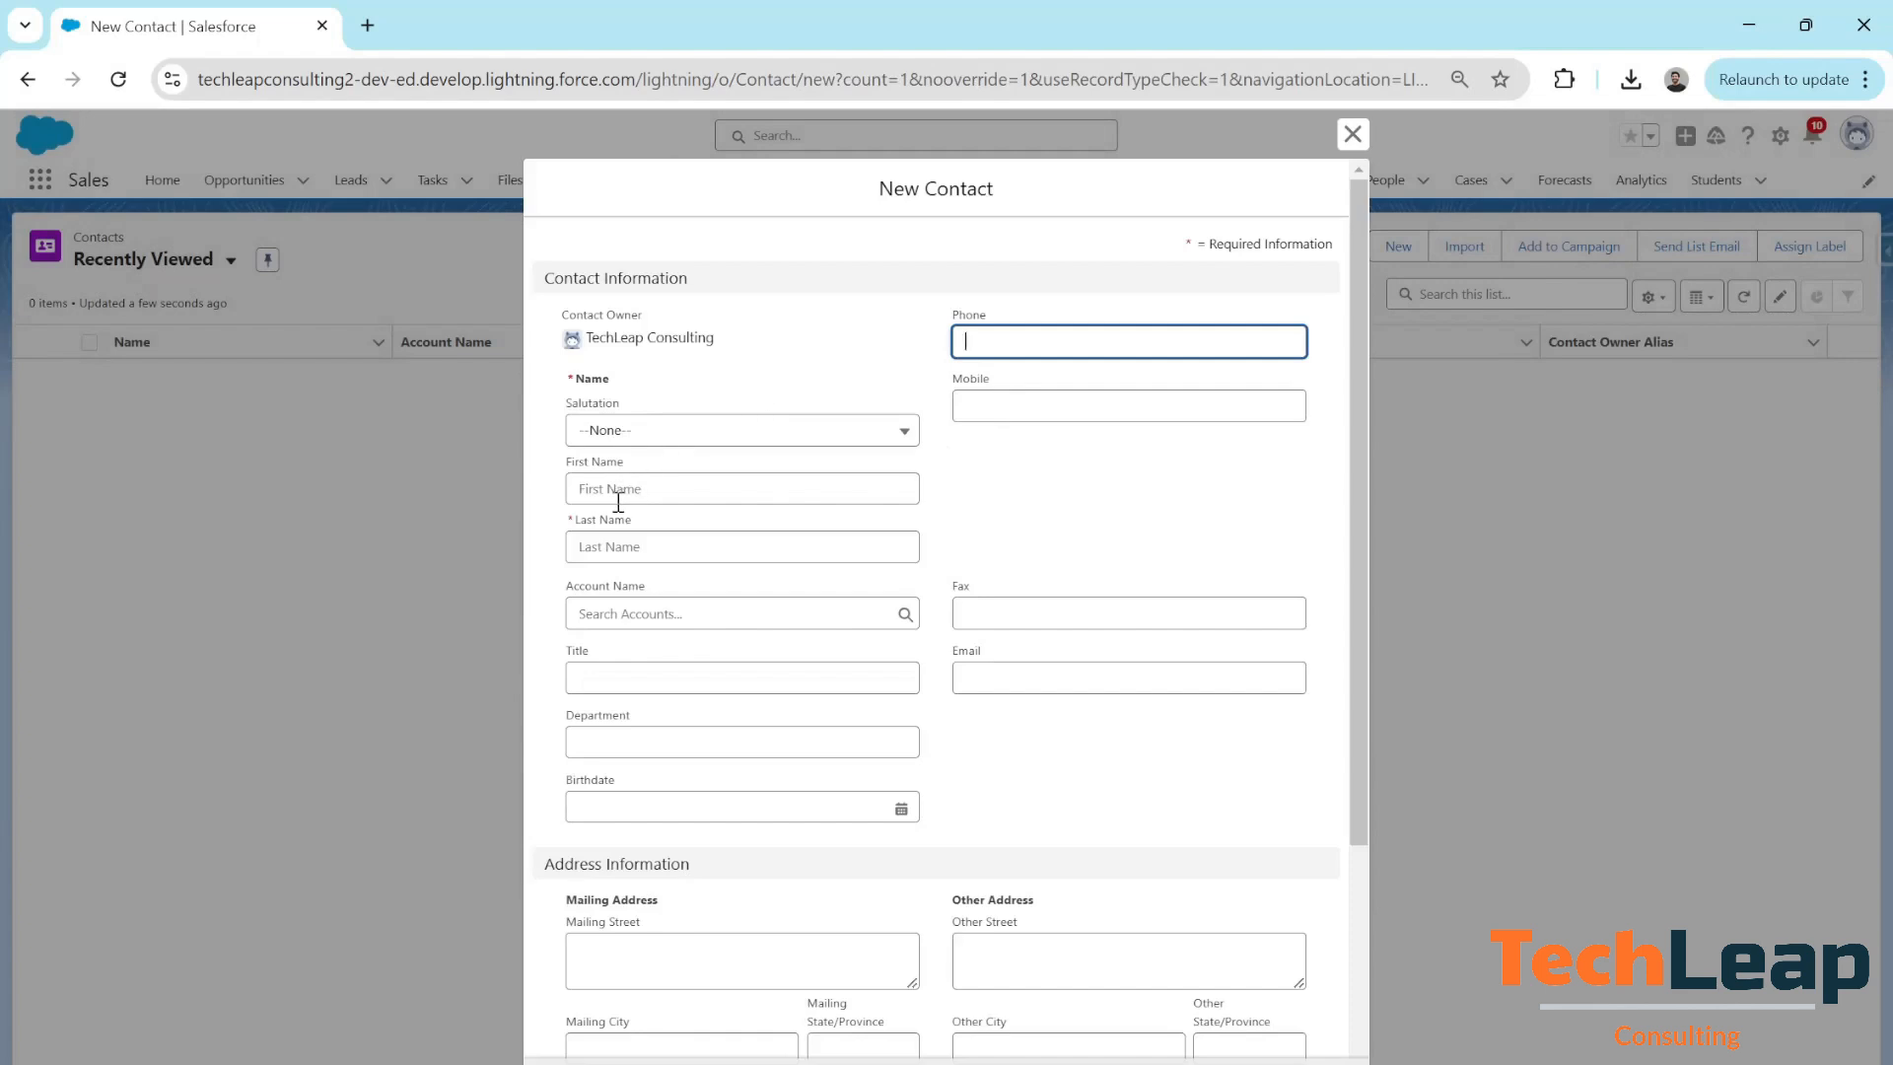
click(628, 486)
text(Joe)
key(Tab)
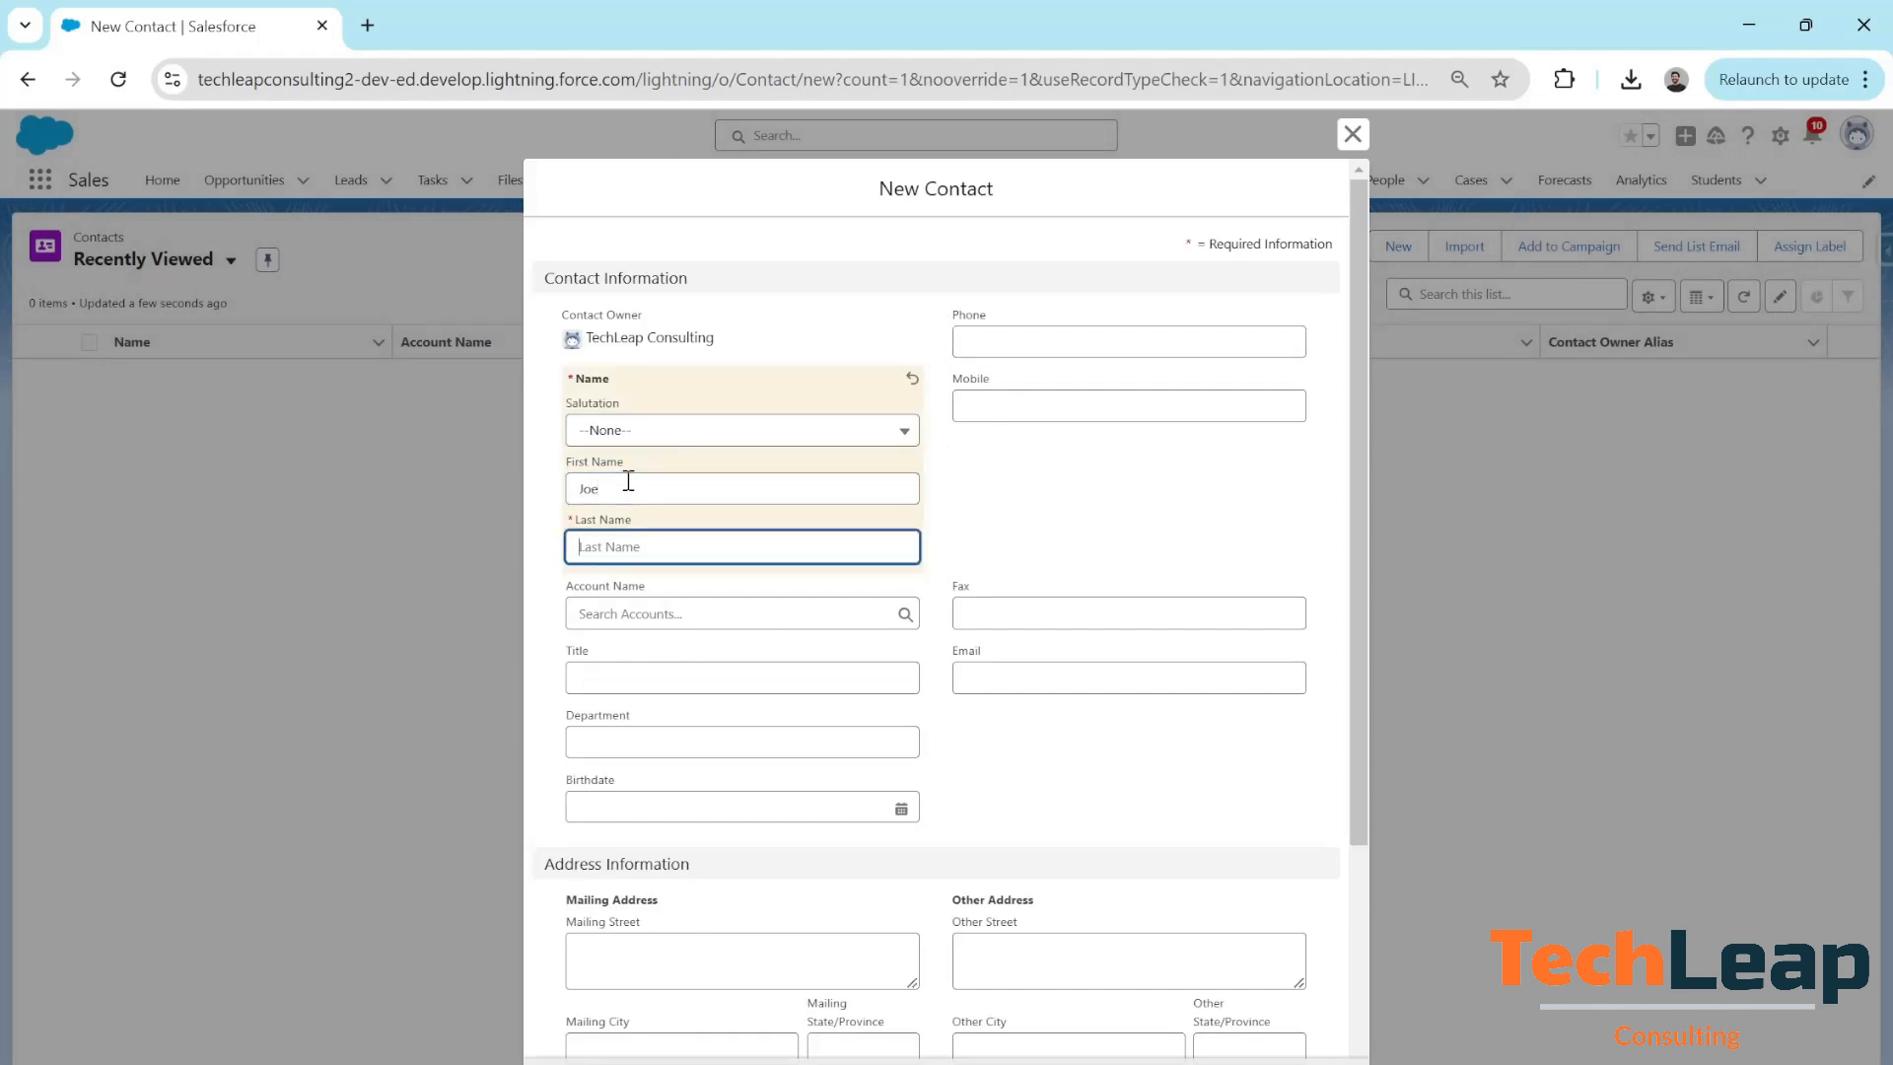
text(White)
click(619, 621)
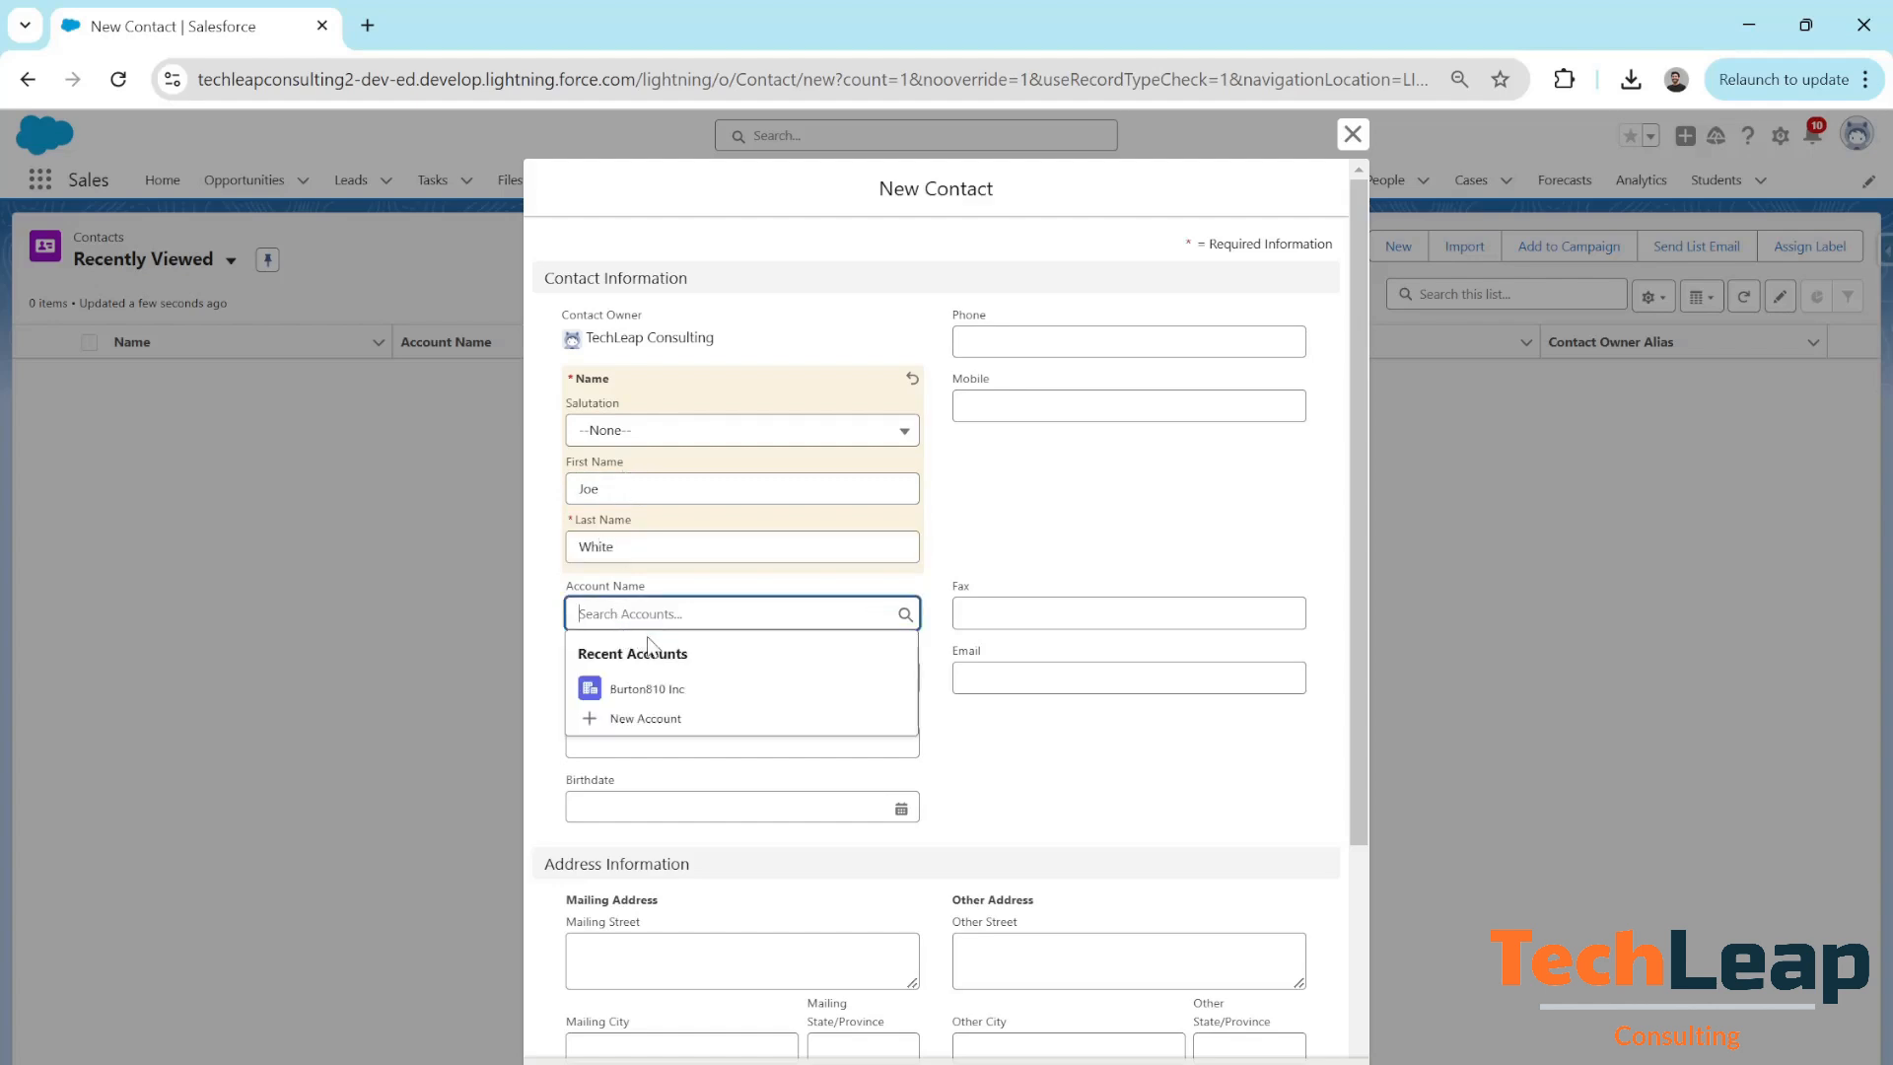
click(666, 693)
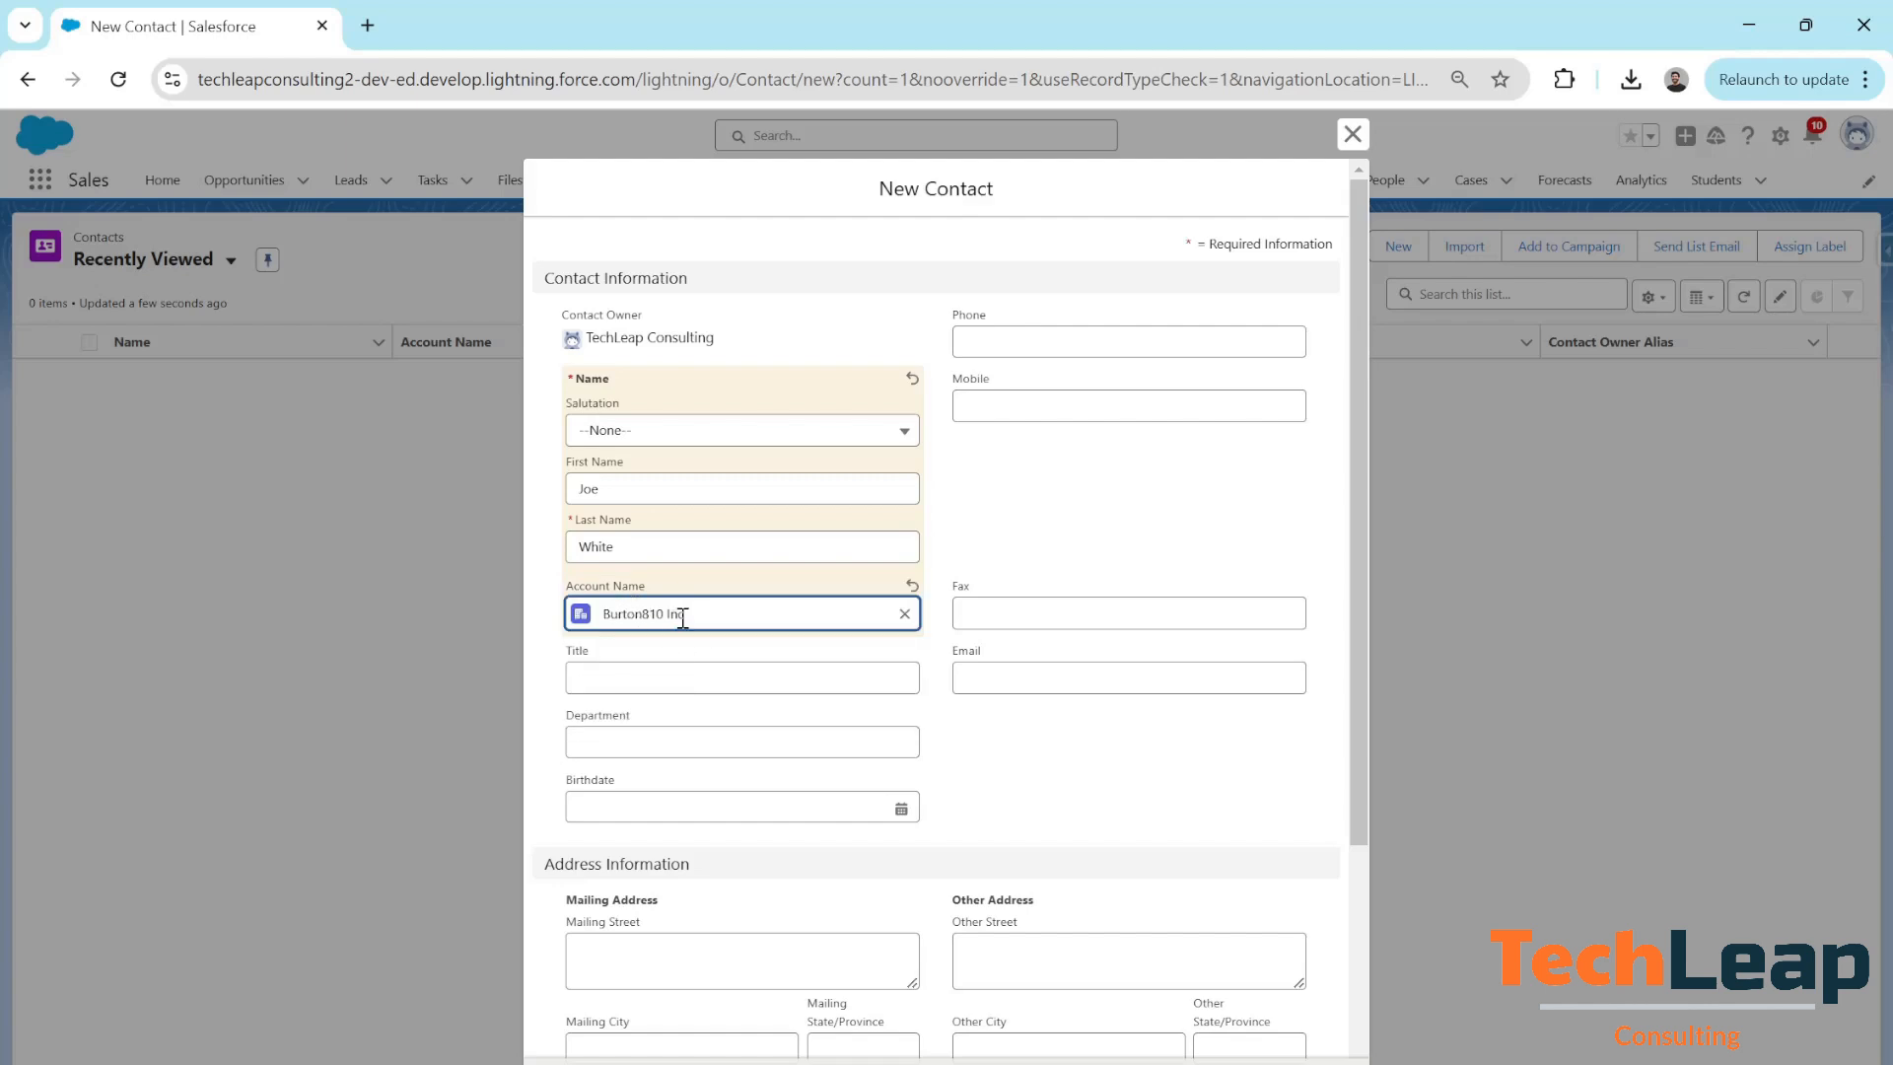
scroll(760, 697, down, 2)
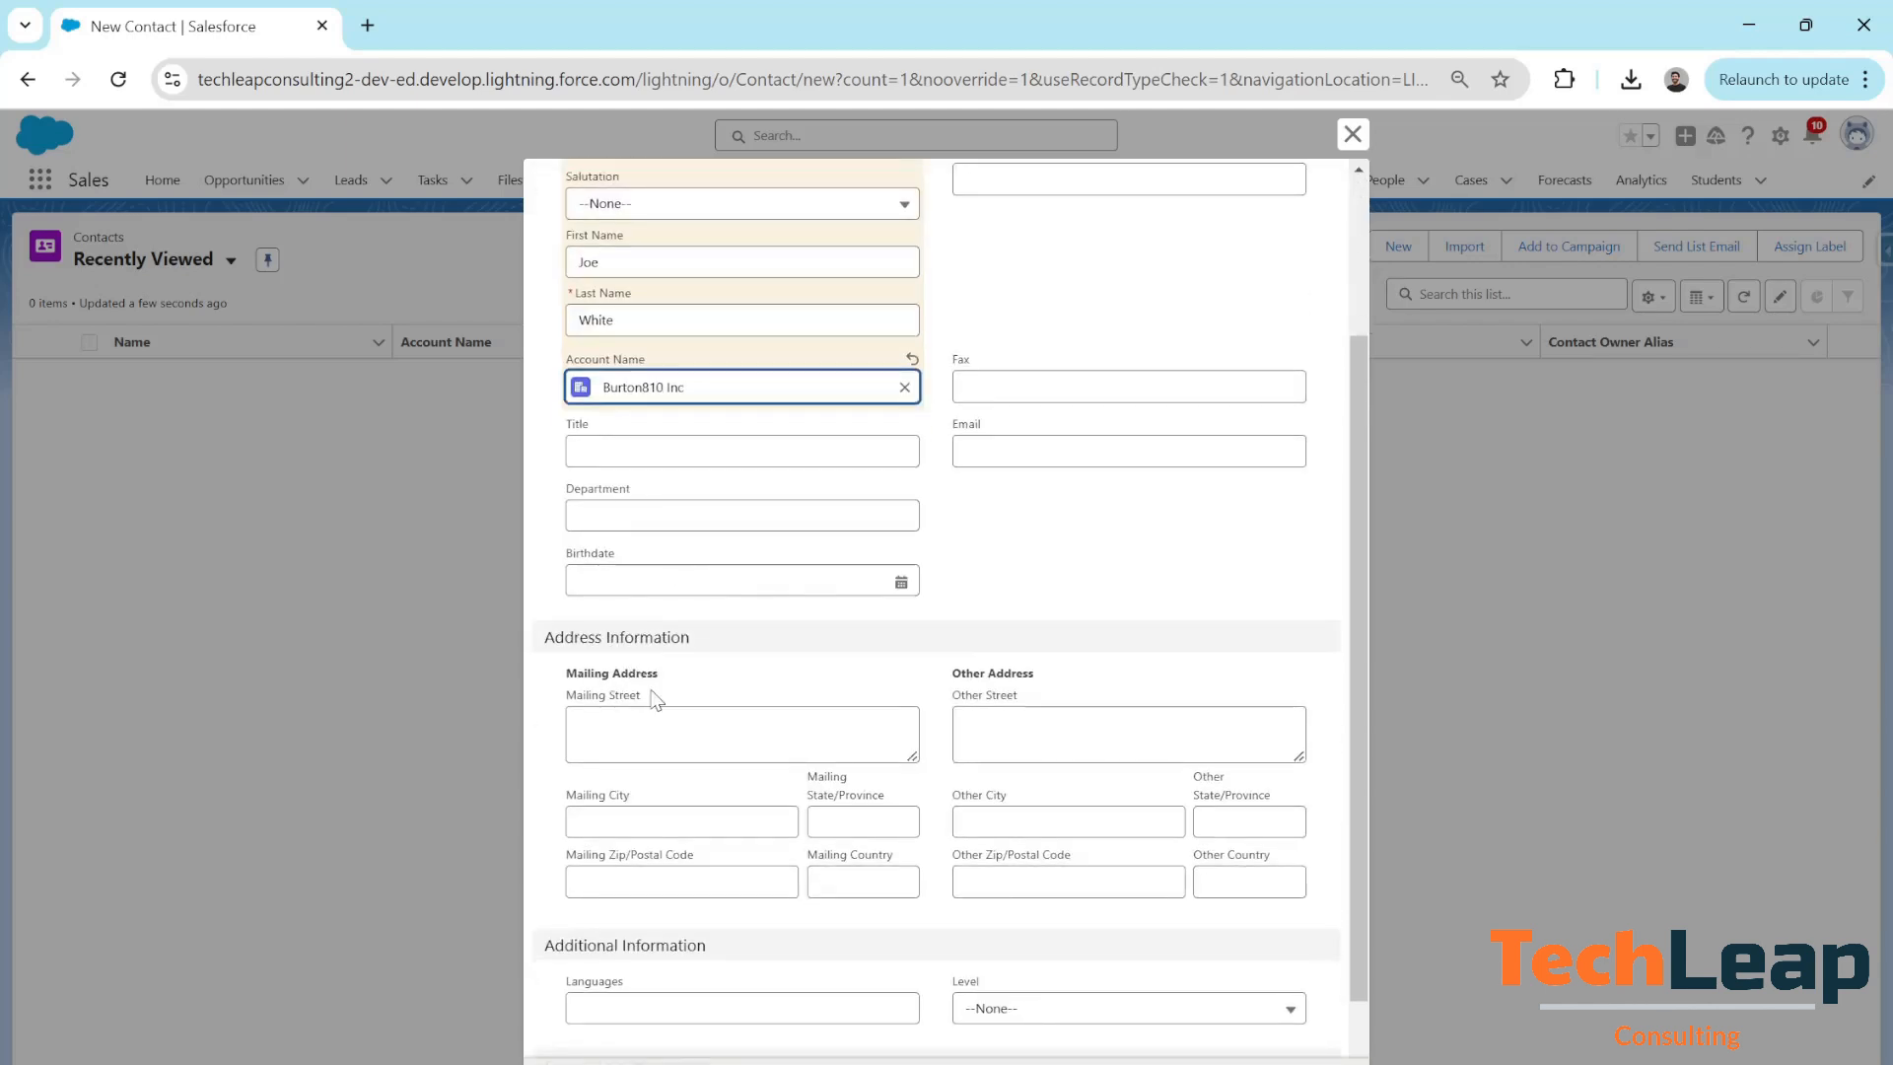
Enter CA as the contact's Mailing State/Province, replacing NC, and save the contact
click(863, 818)
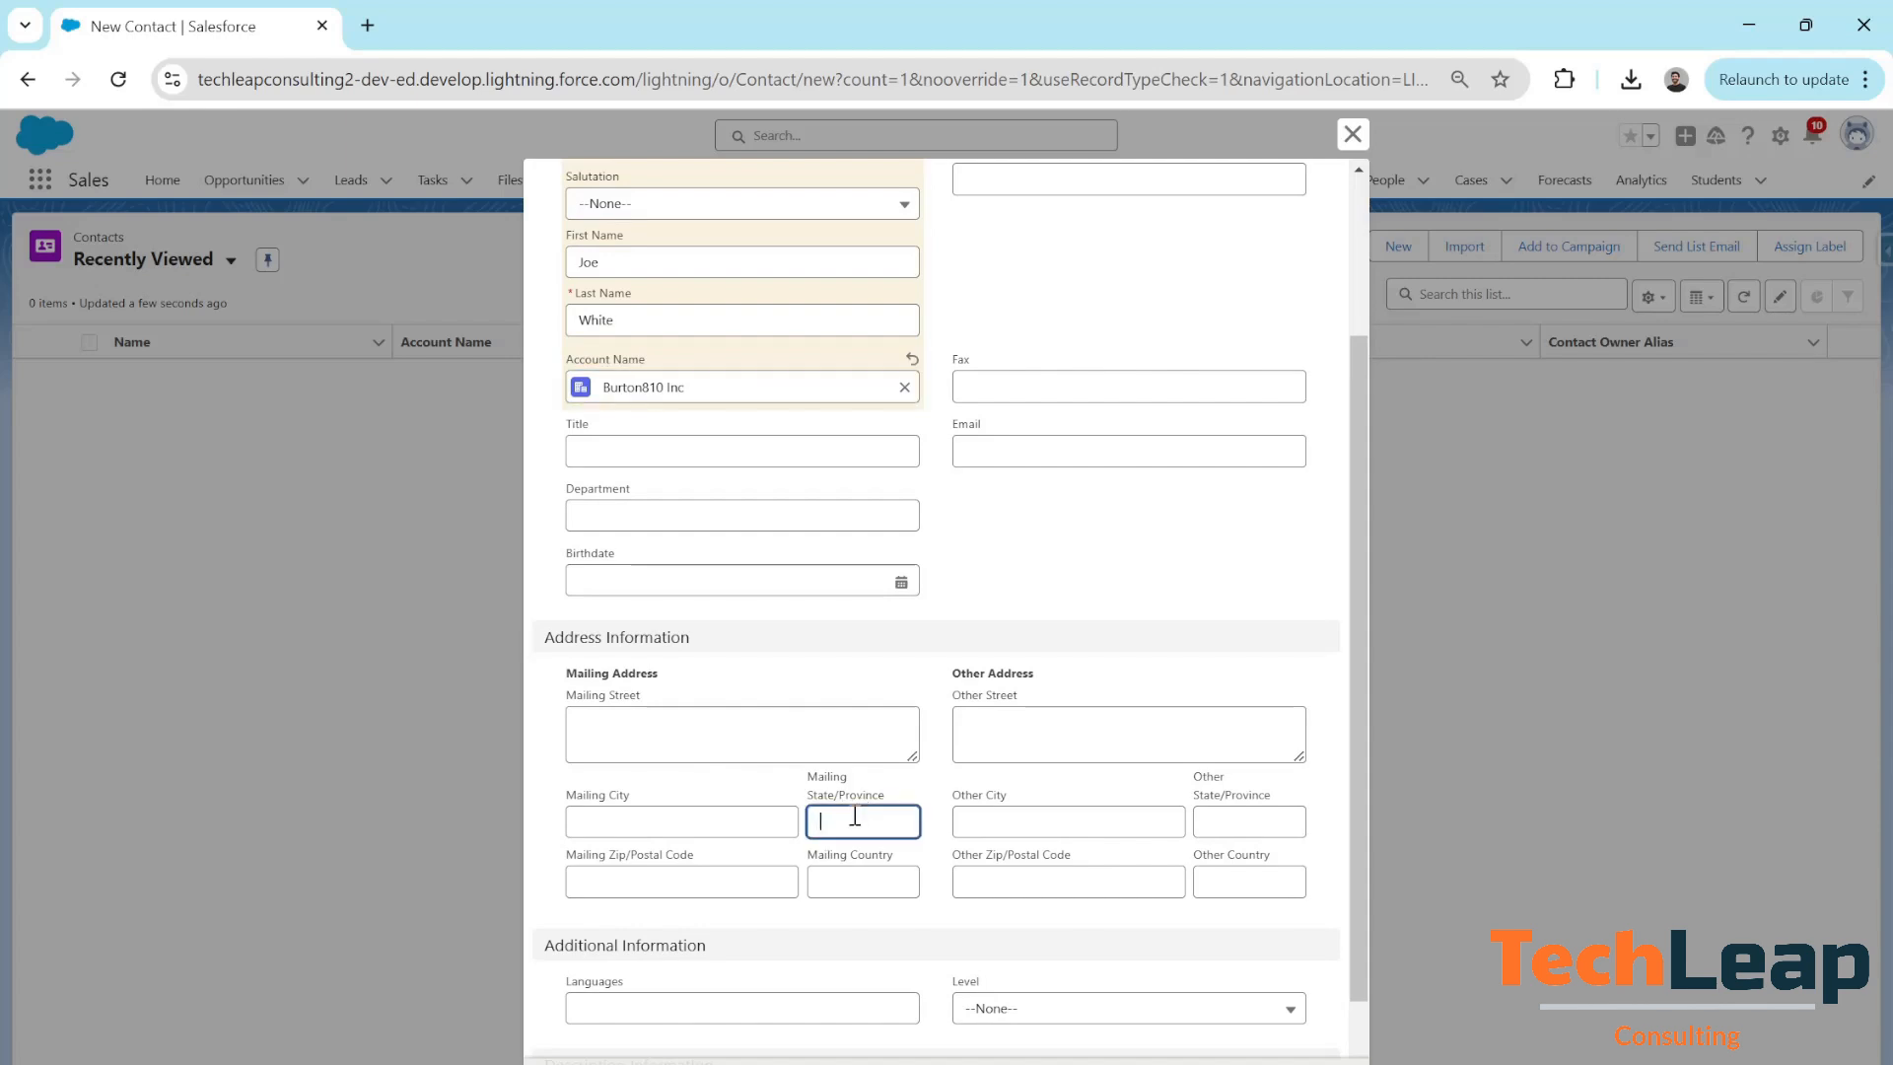
text(NC)
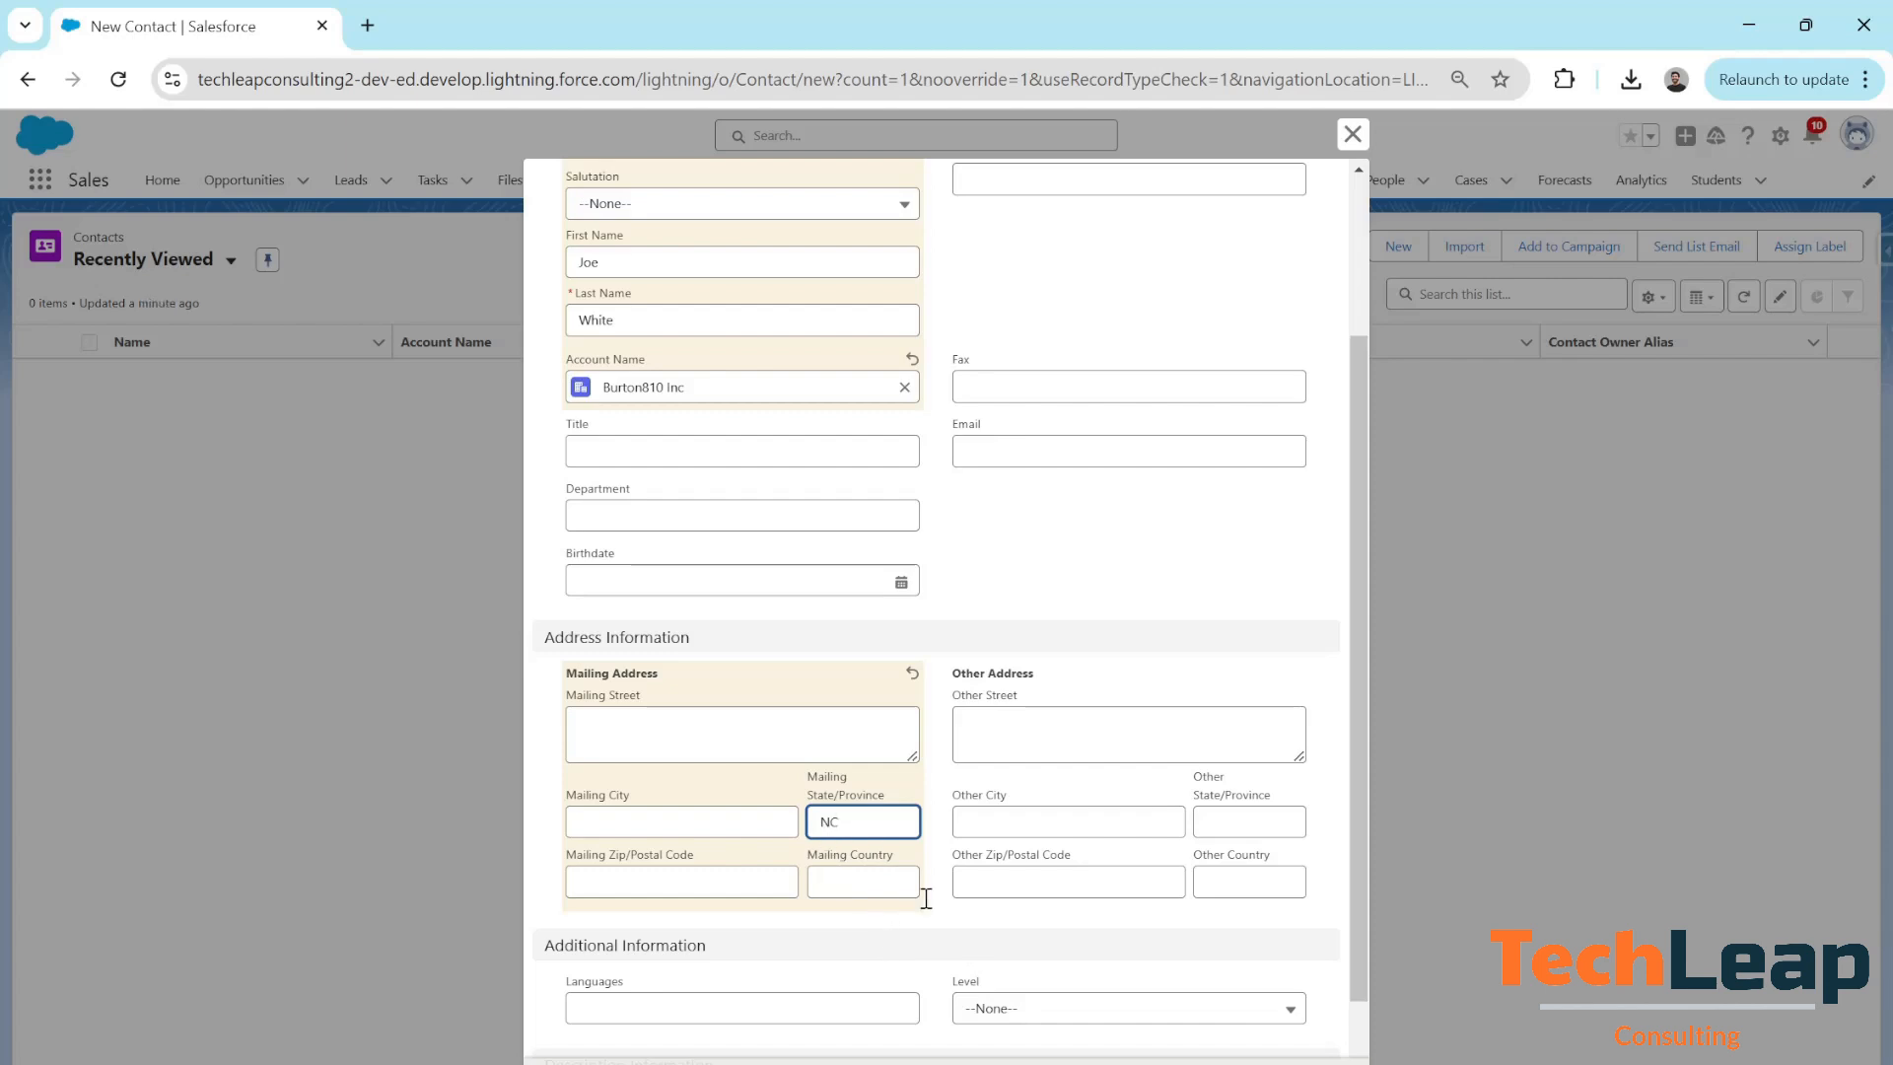
key(BackSpace)
key(BackSpace)
text(CA)
scroll(619, 442, up, 3)
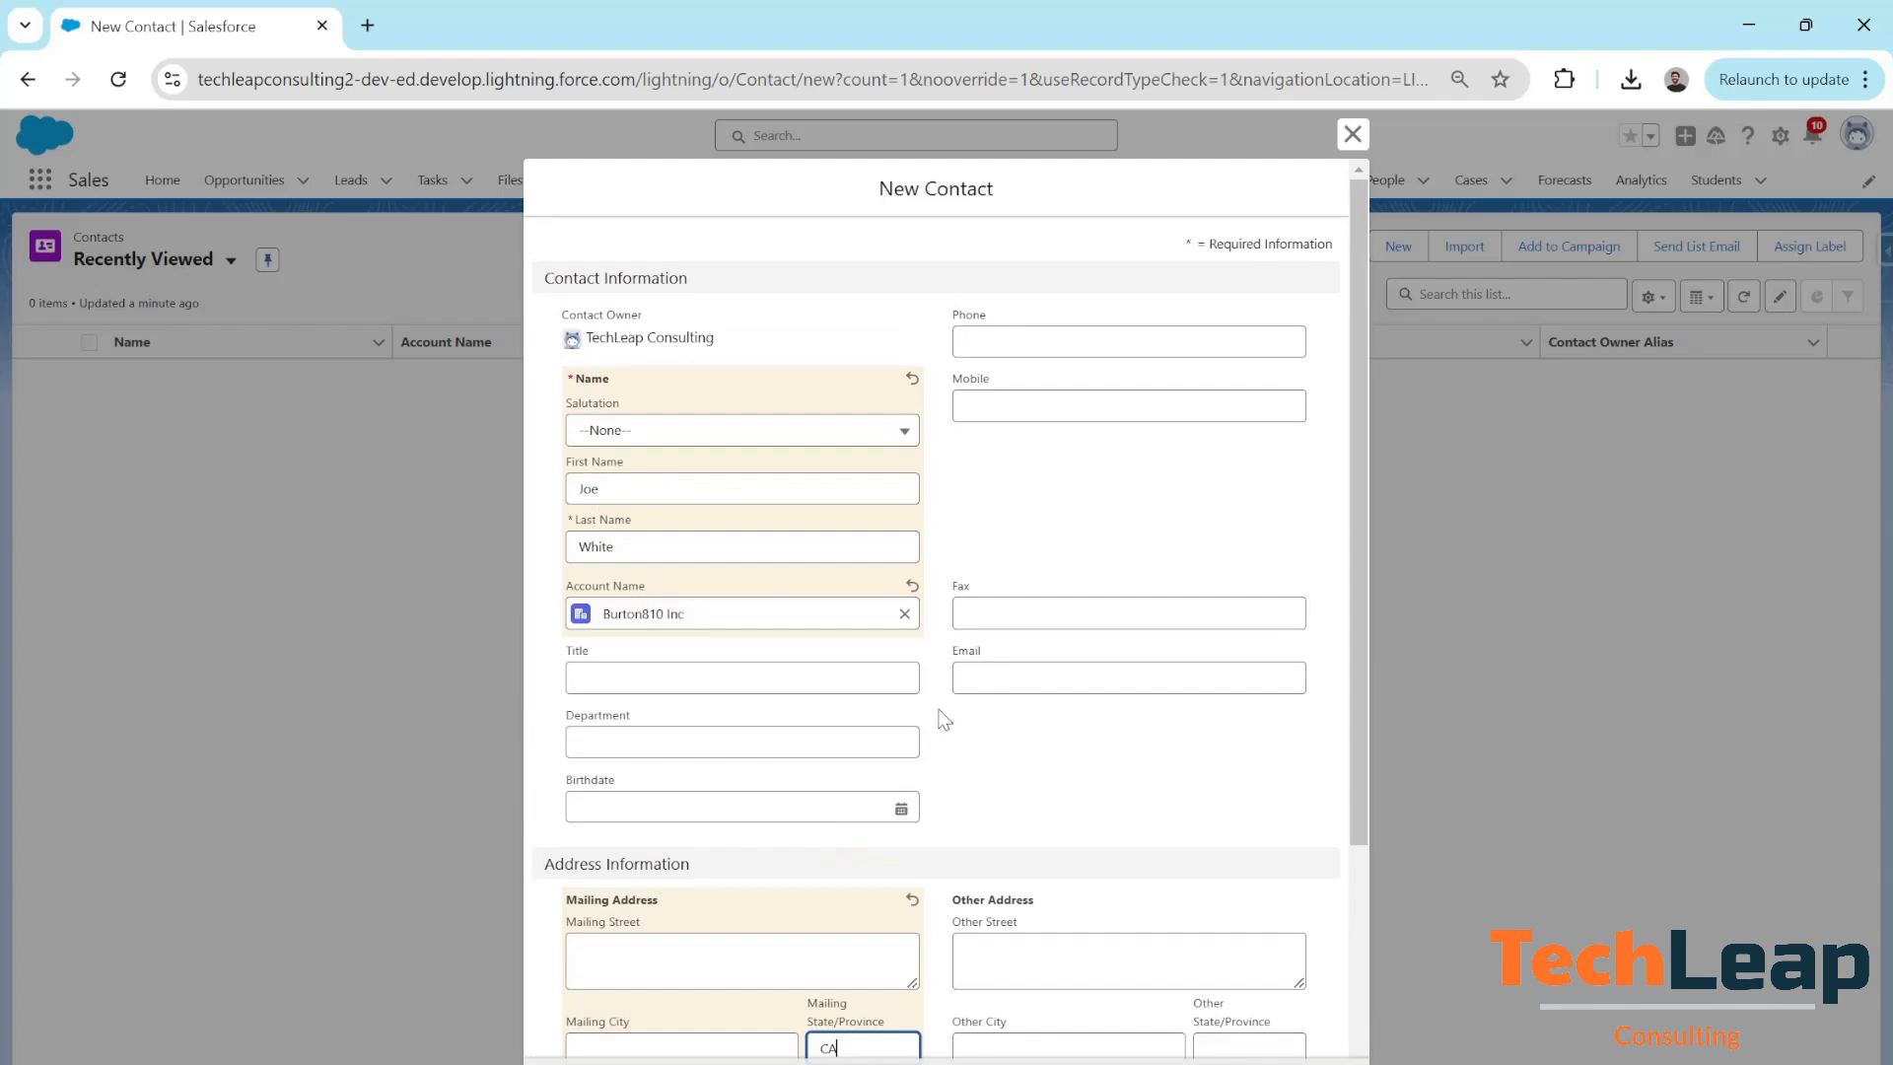
scroll(1022, 768, down, 3)
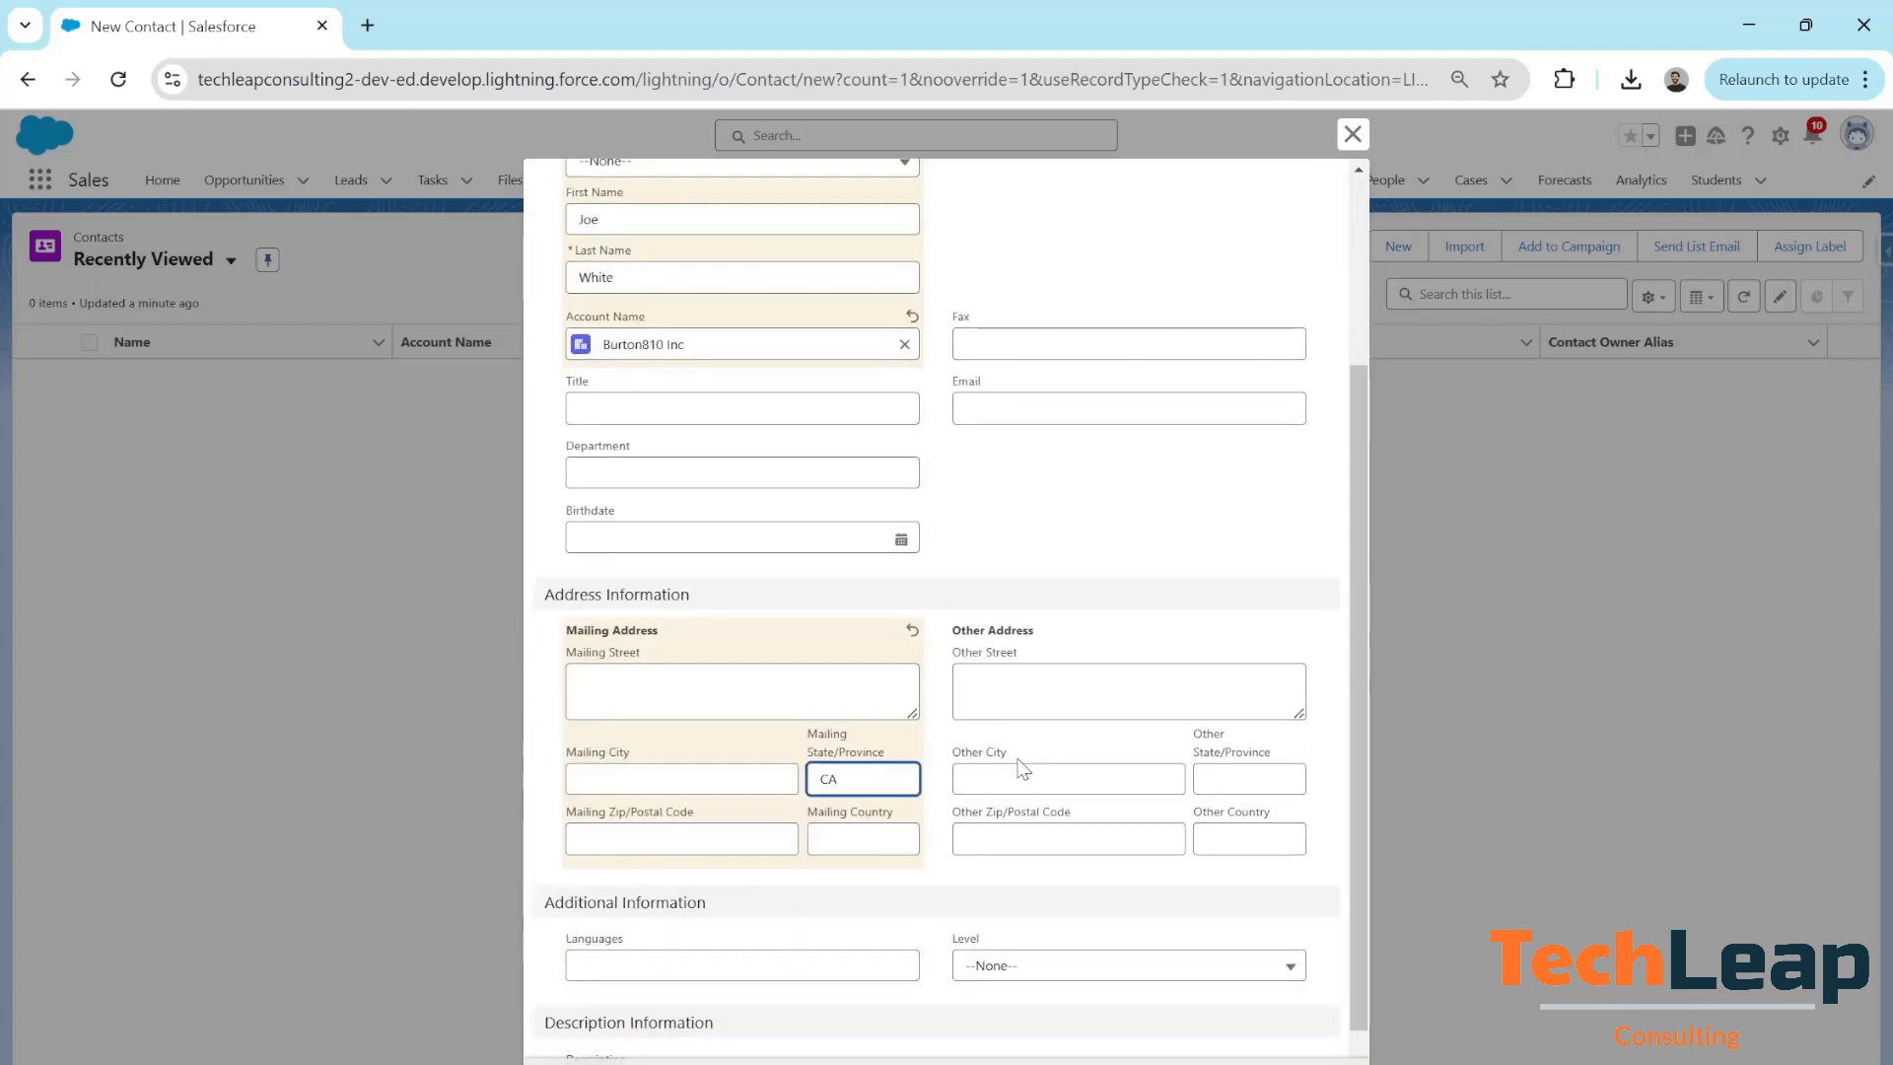
key(Return)
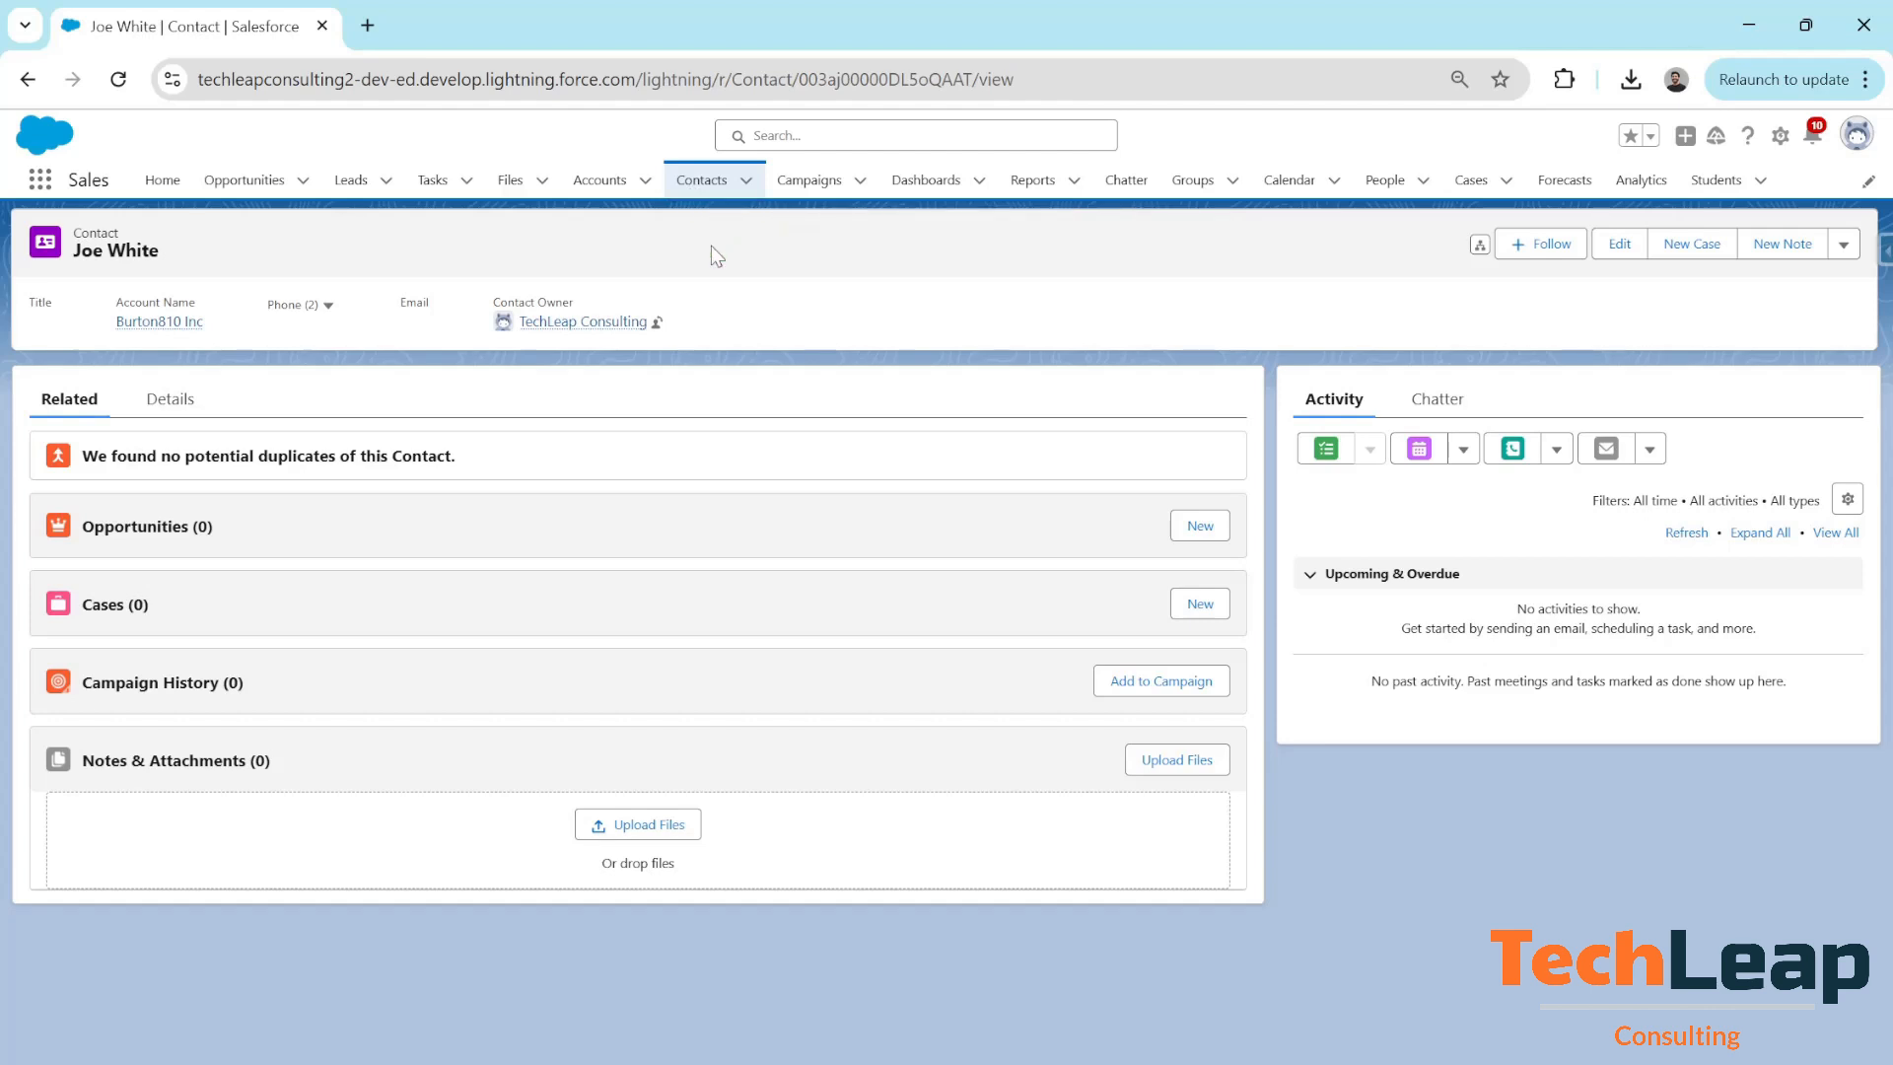
Return to the Recently Viewed contacts list, showing the new contact under Burton810 Inc
click(708, 184)
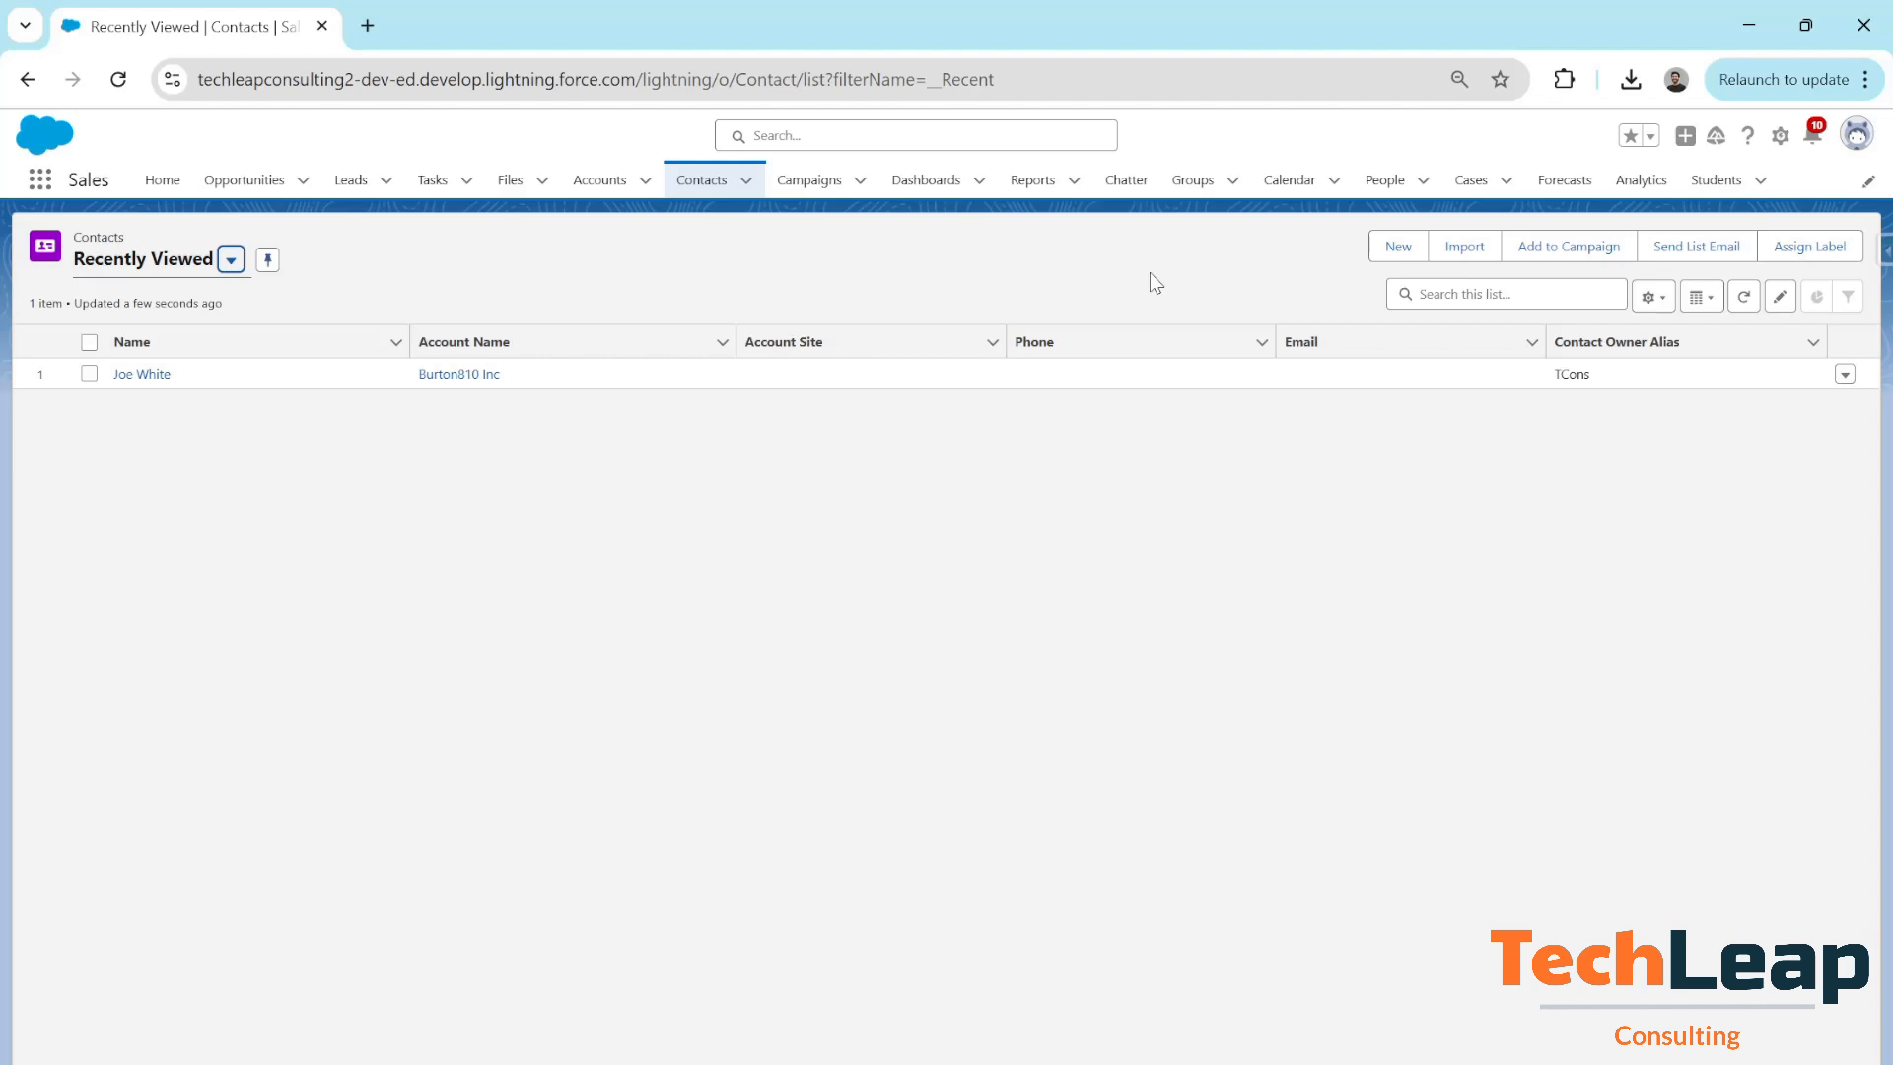
Open Setup in a new tab and go to the Contact object's Validation Rules page
click(1779, 135)
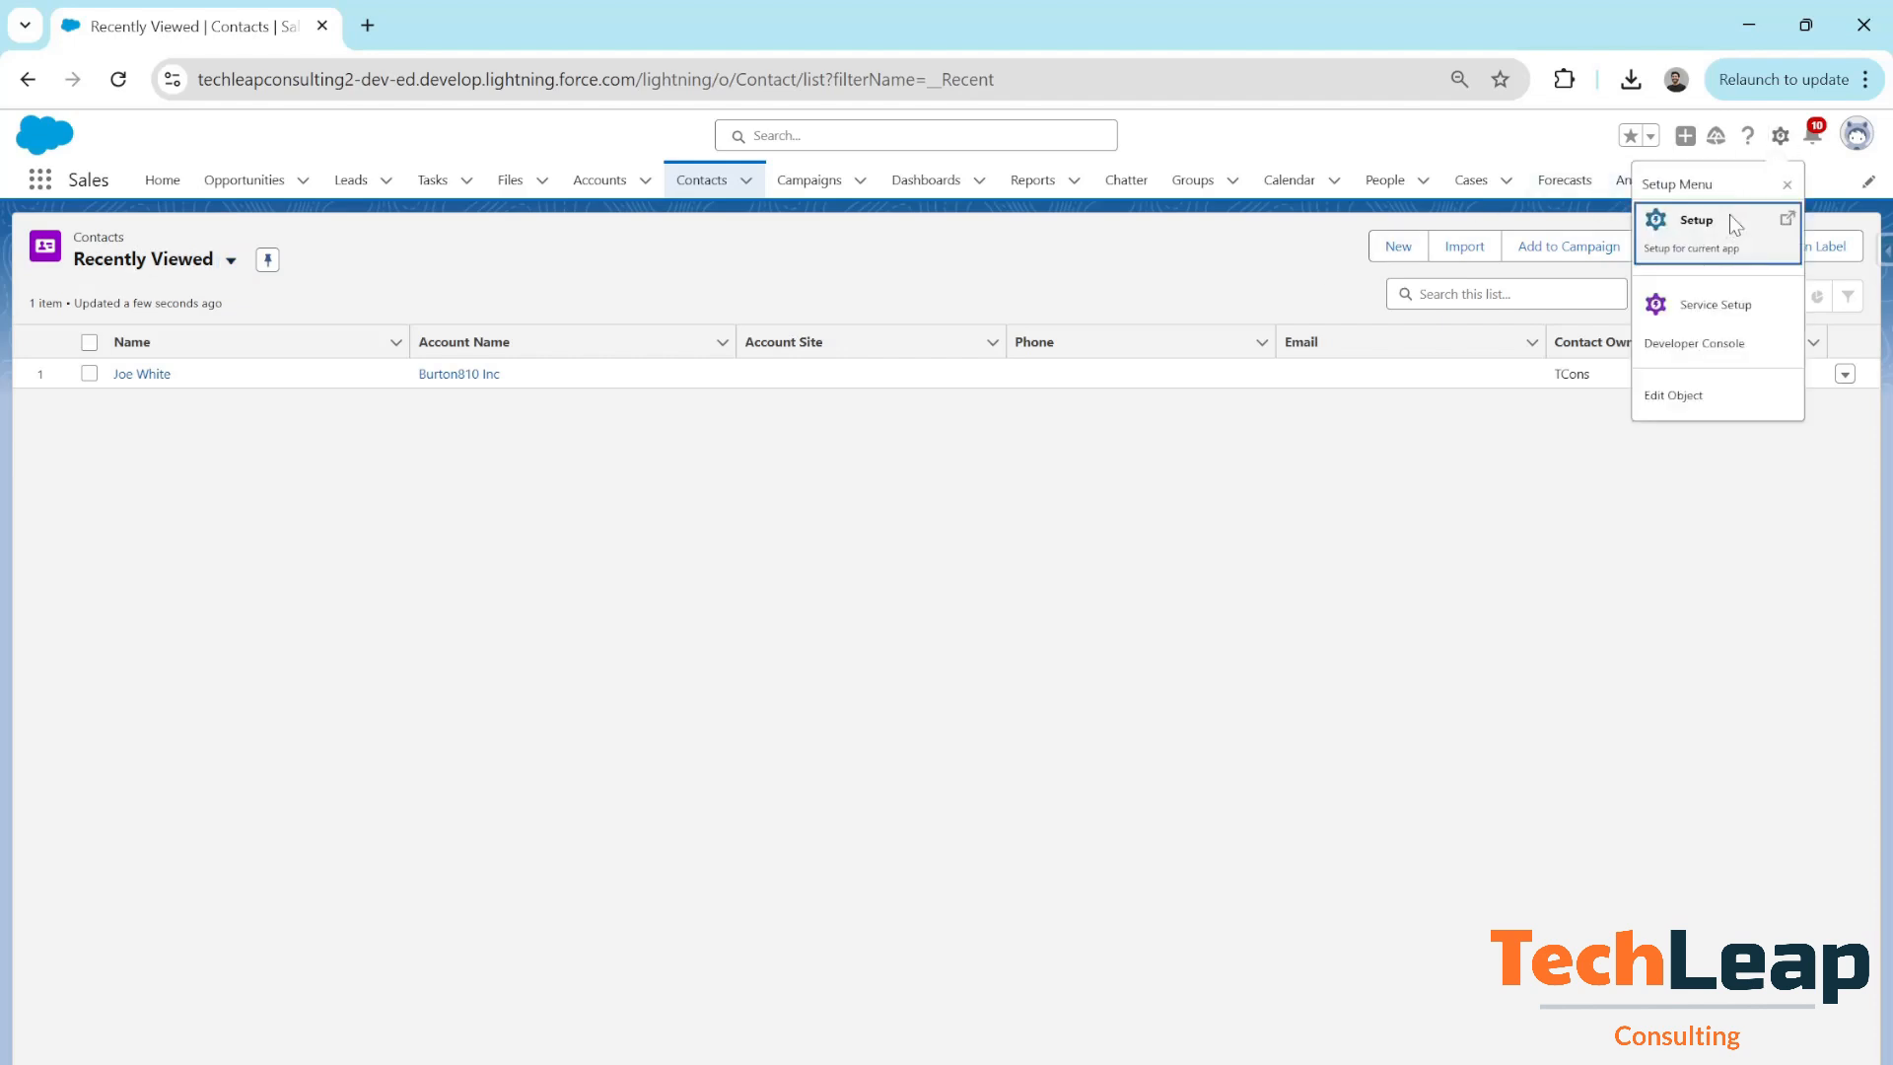
click(1736, 225)
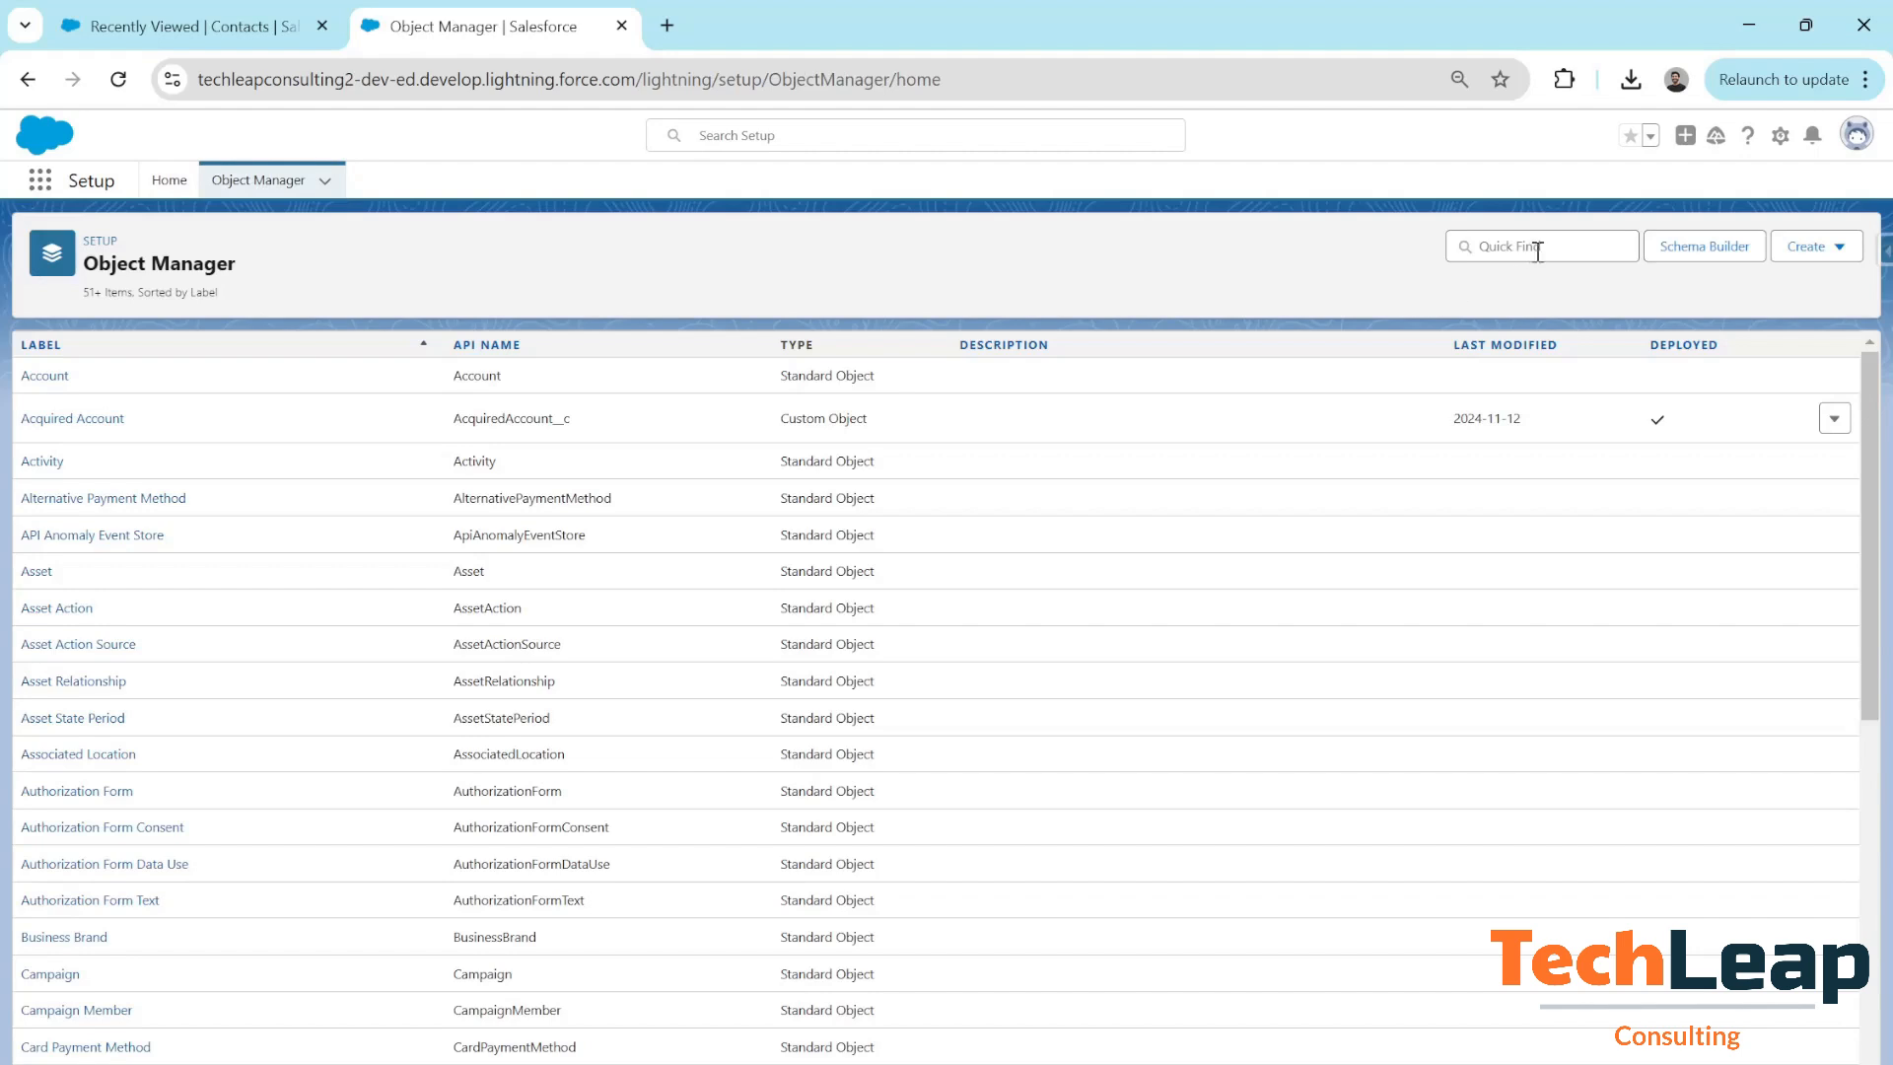
click(1537, 251)
text(contact)
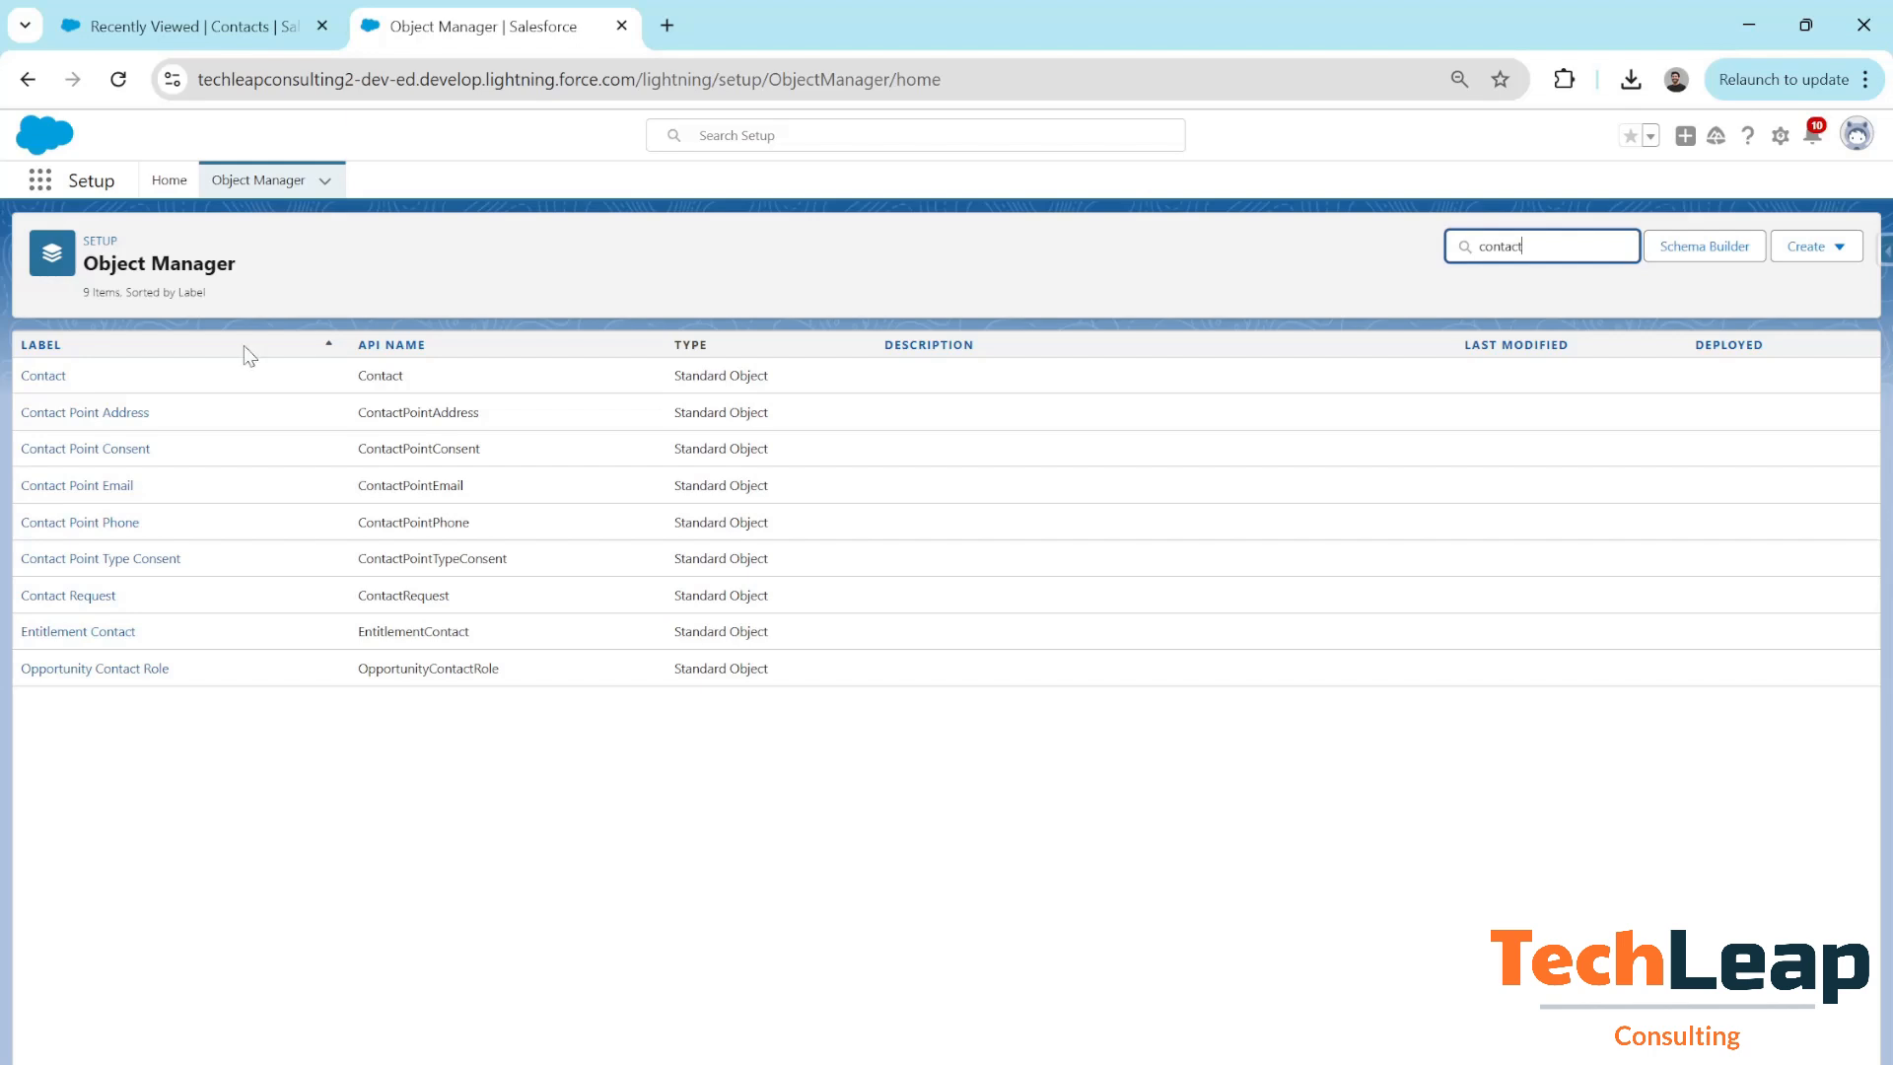
click(40, 375)
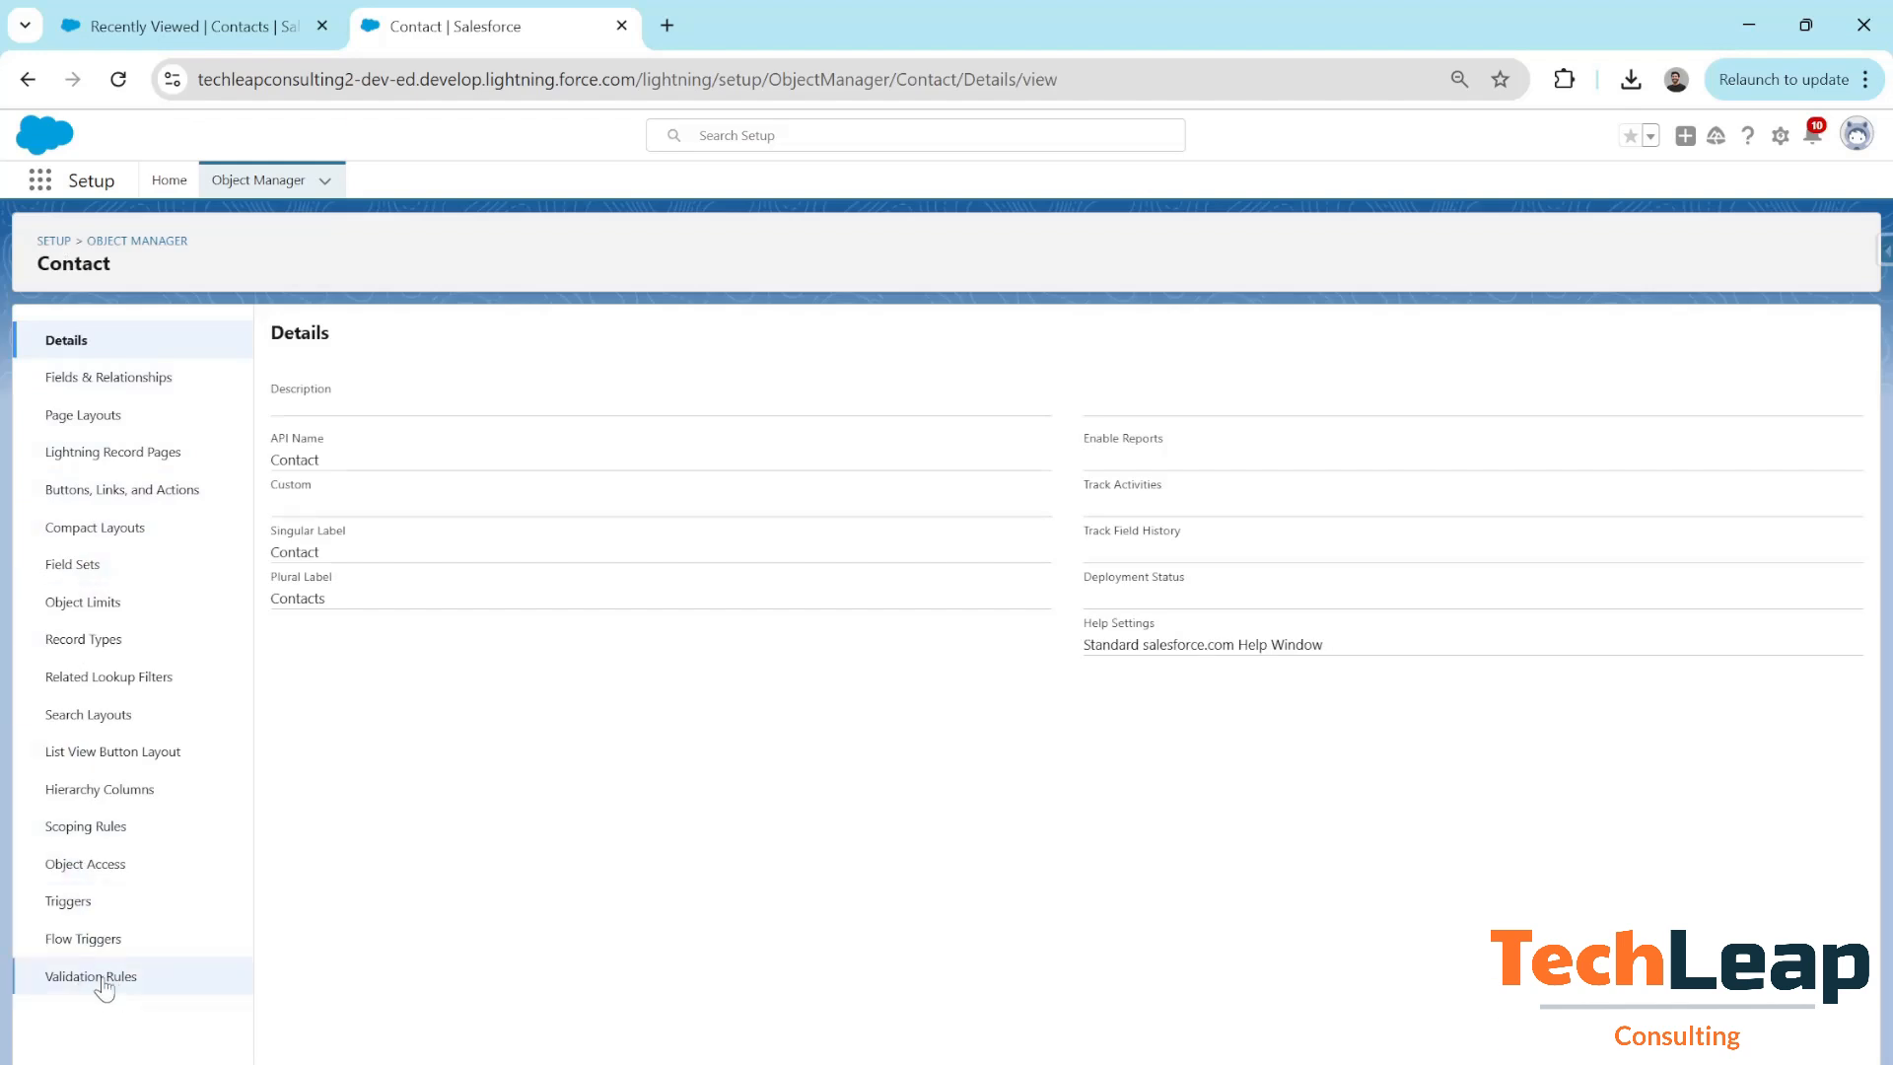
click(104, 979)
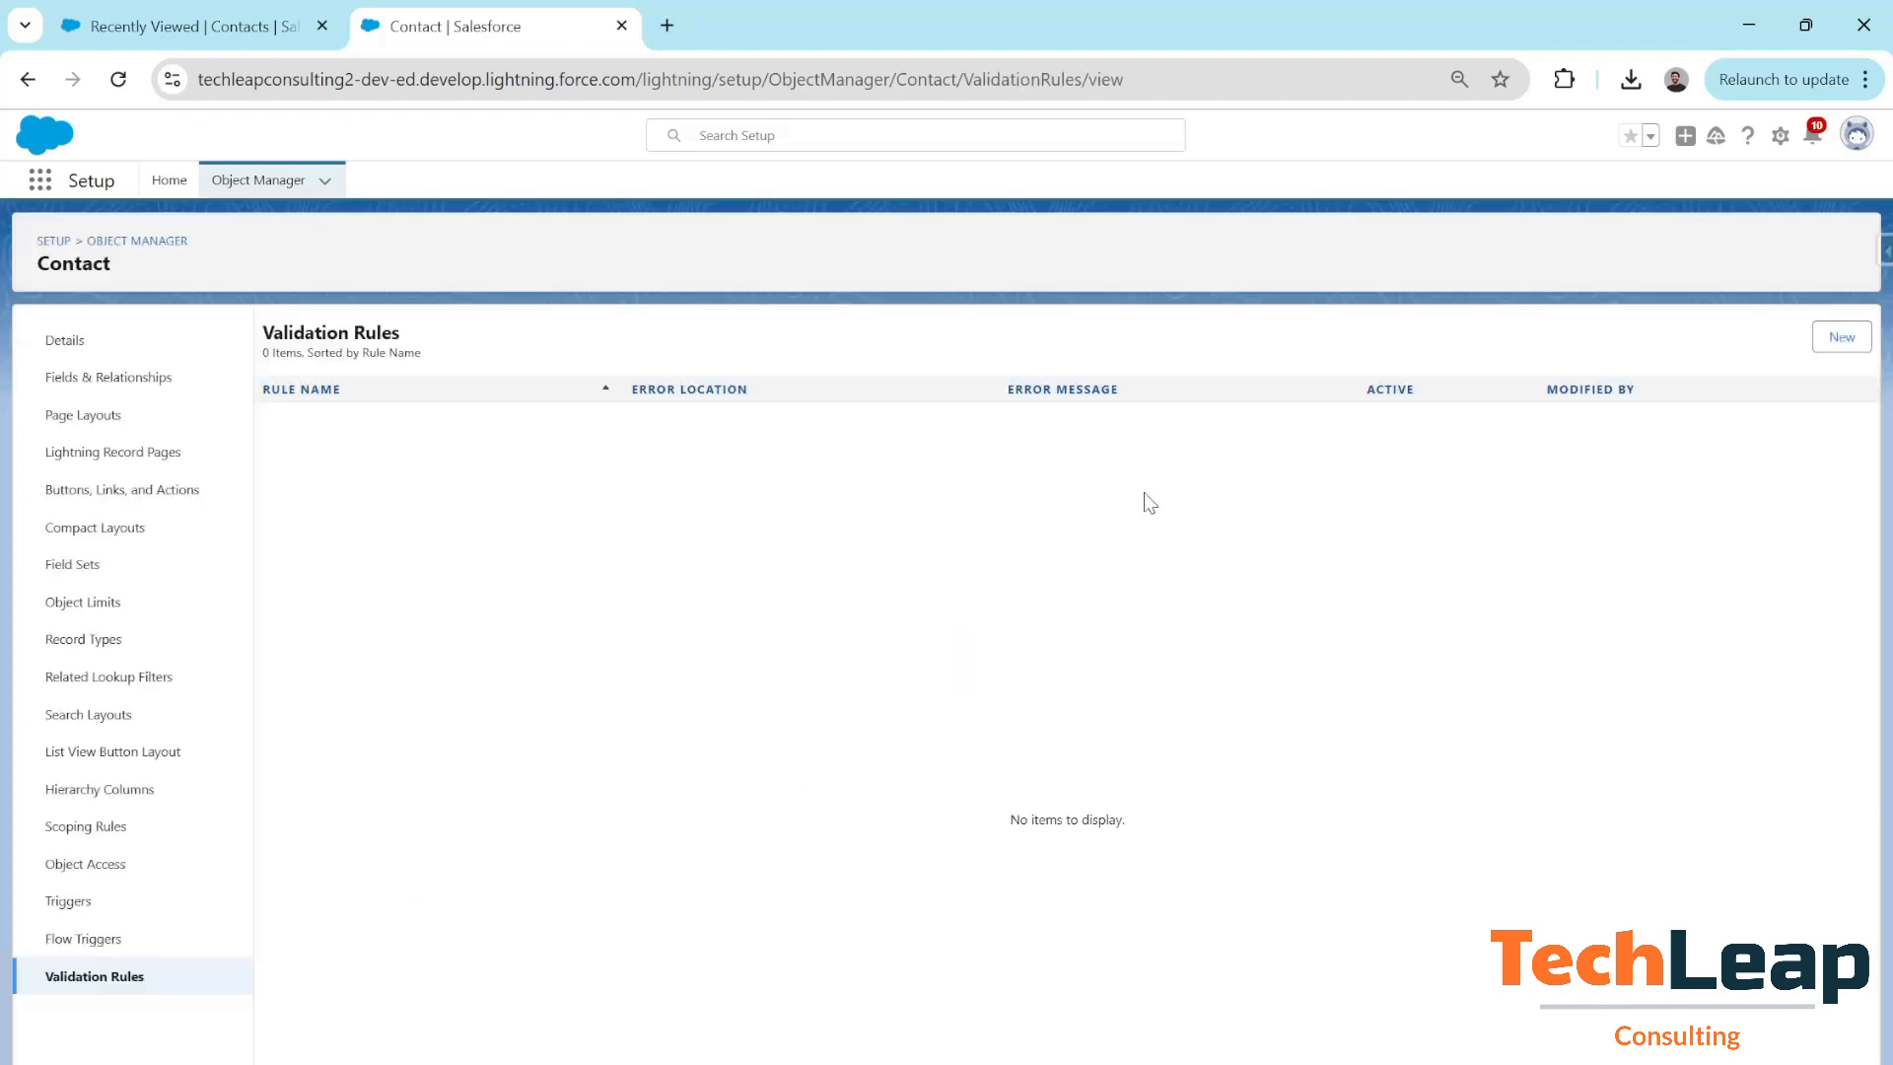
Create a new Contact validation rule named 'Contacts Account State Match'
click(1844, 338)
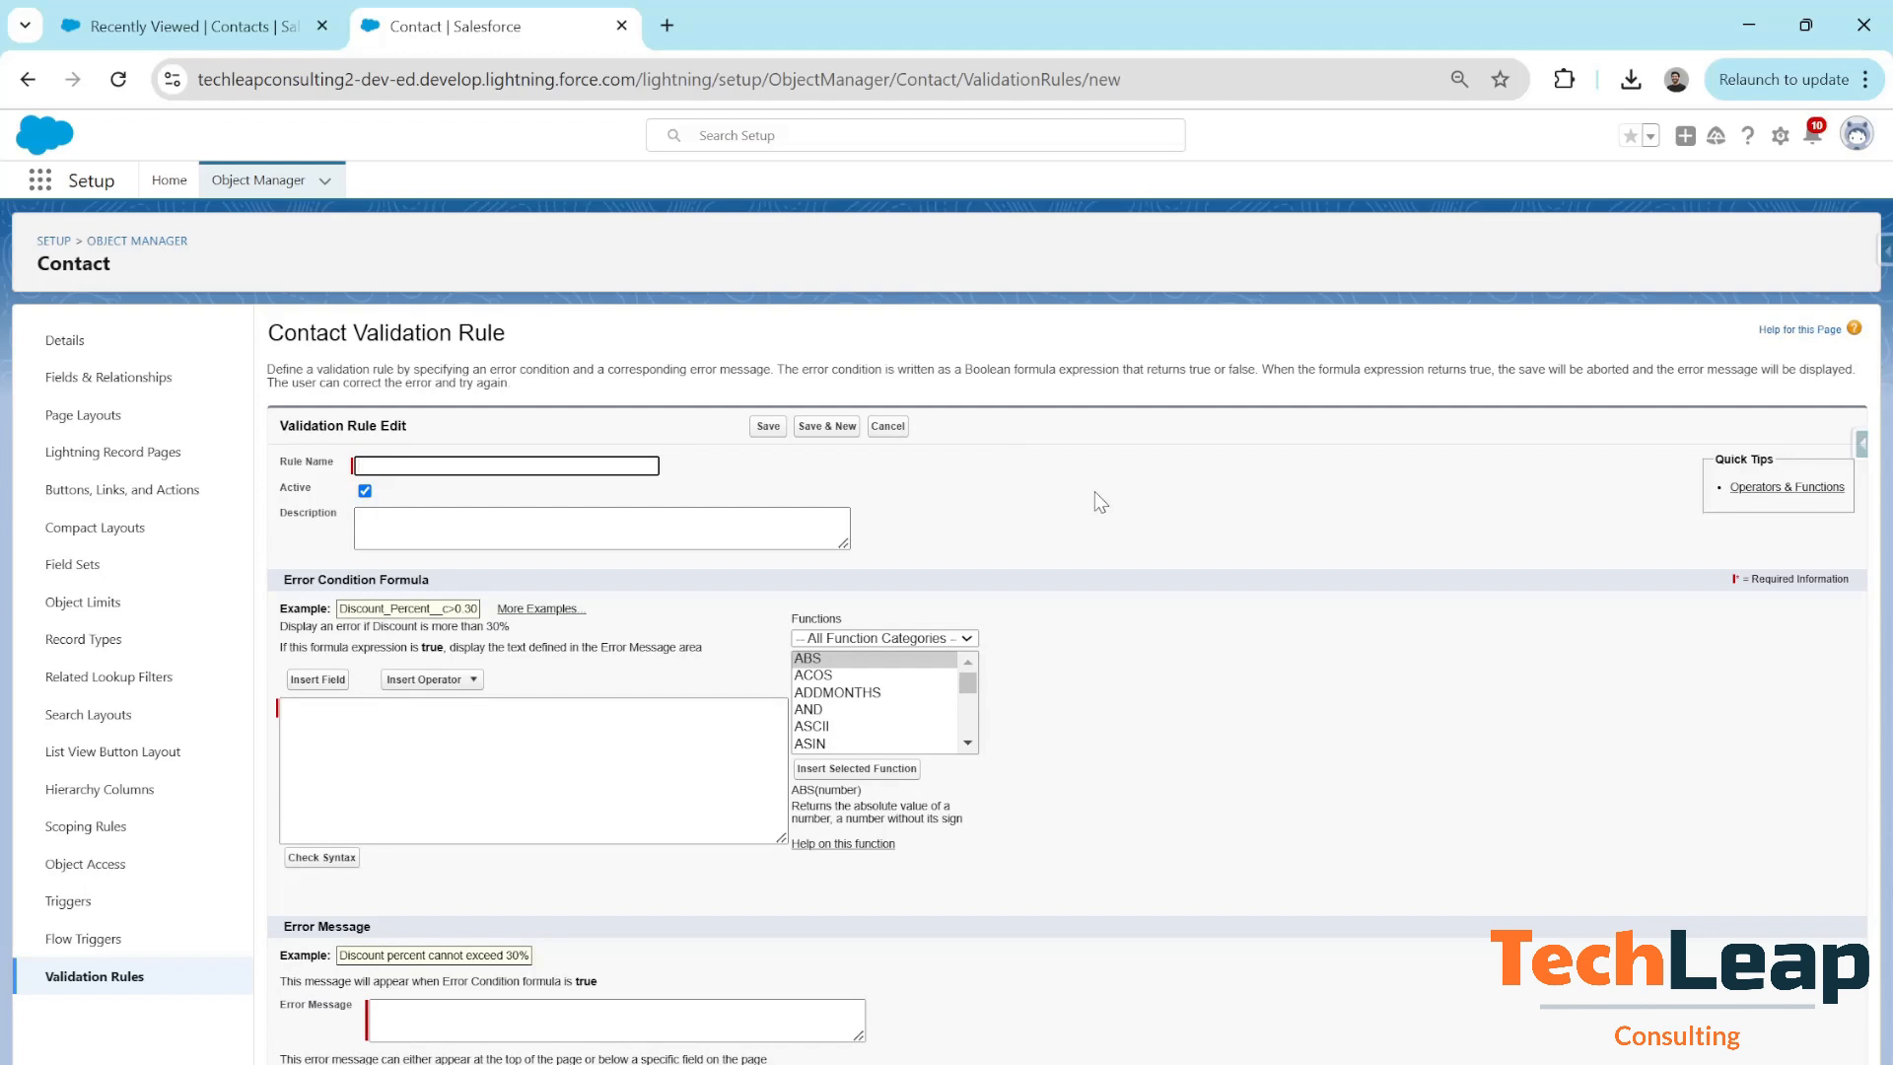
text(Contacts Account State Match)
click(479, 757)
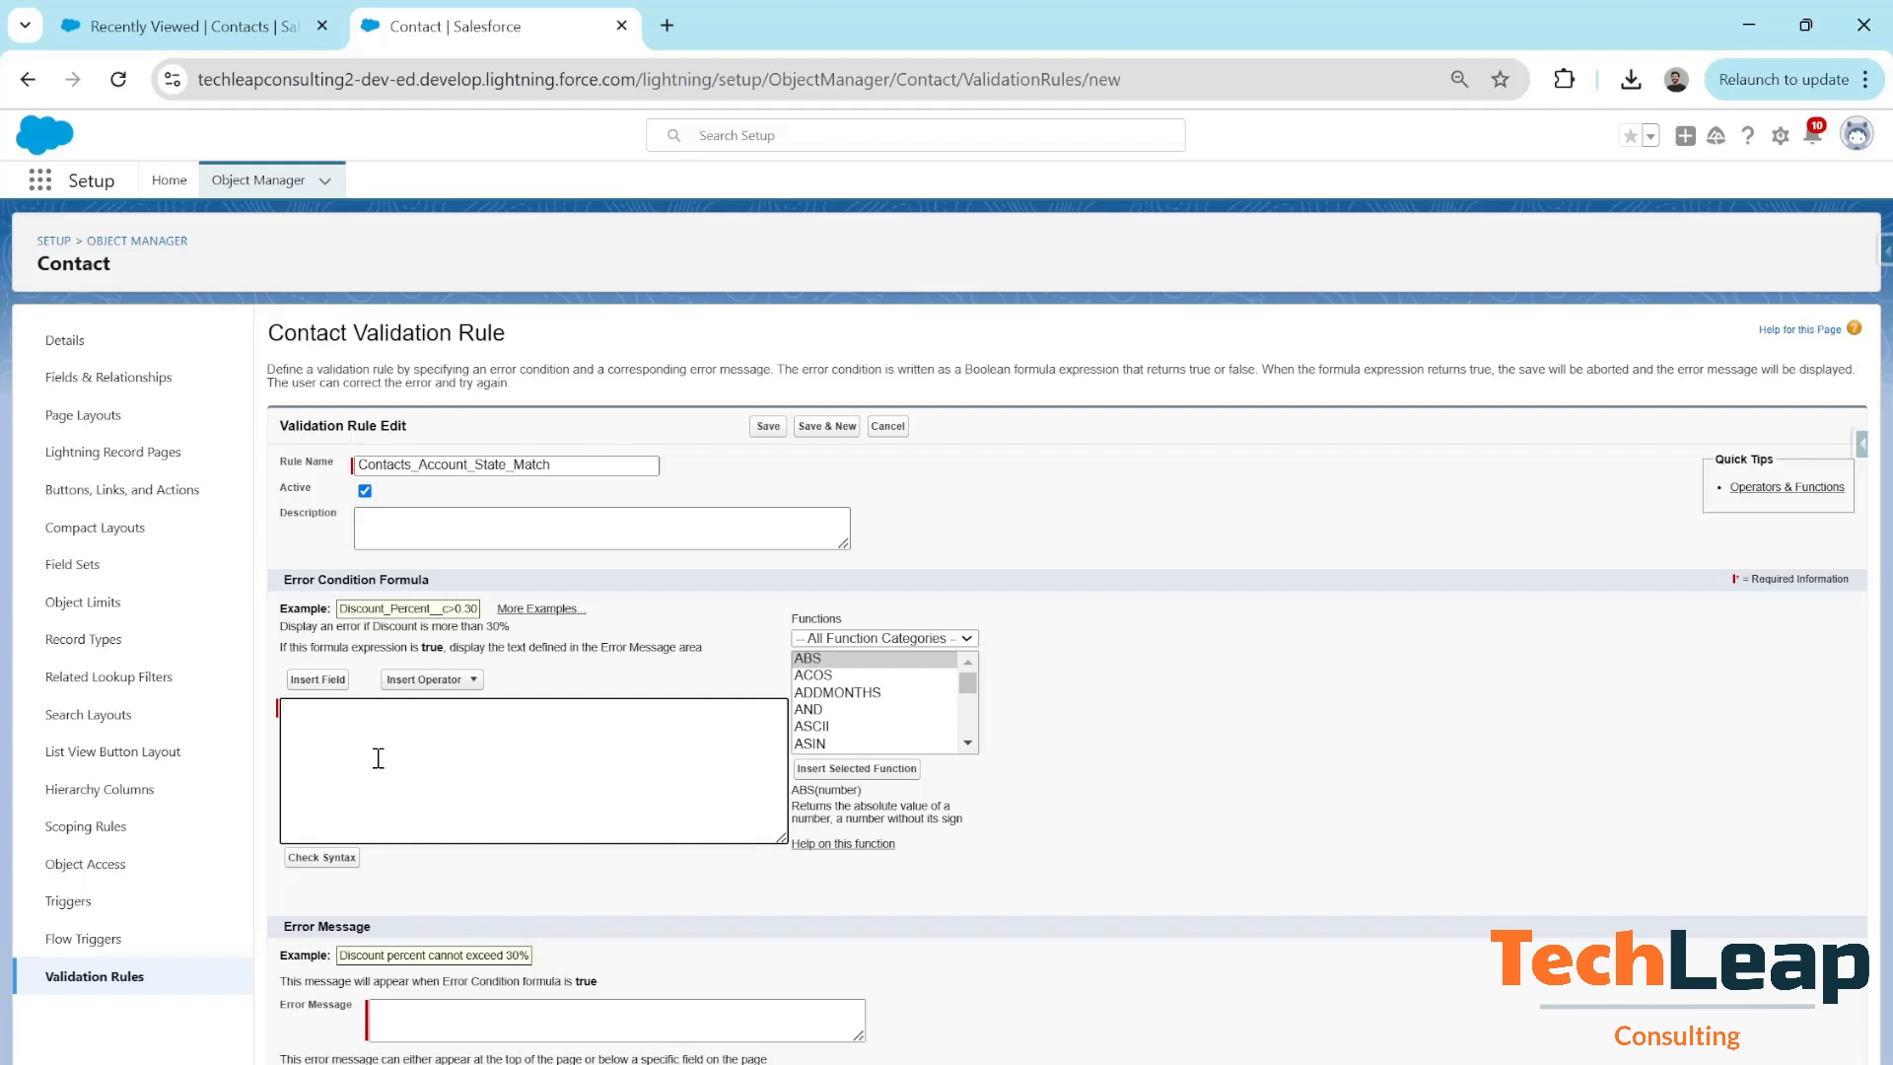
Insert the MailingState field followed by the <> operator into the error condition formula
click(317, 679)
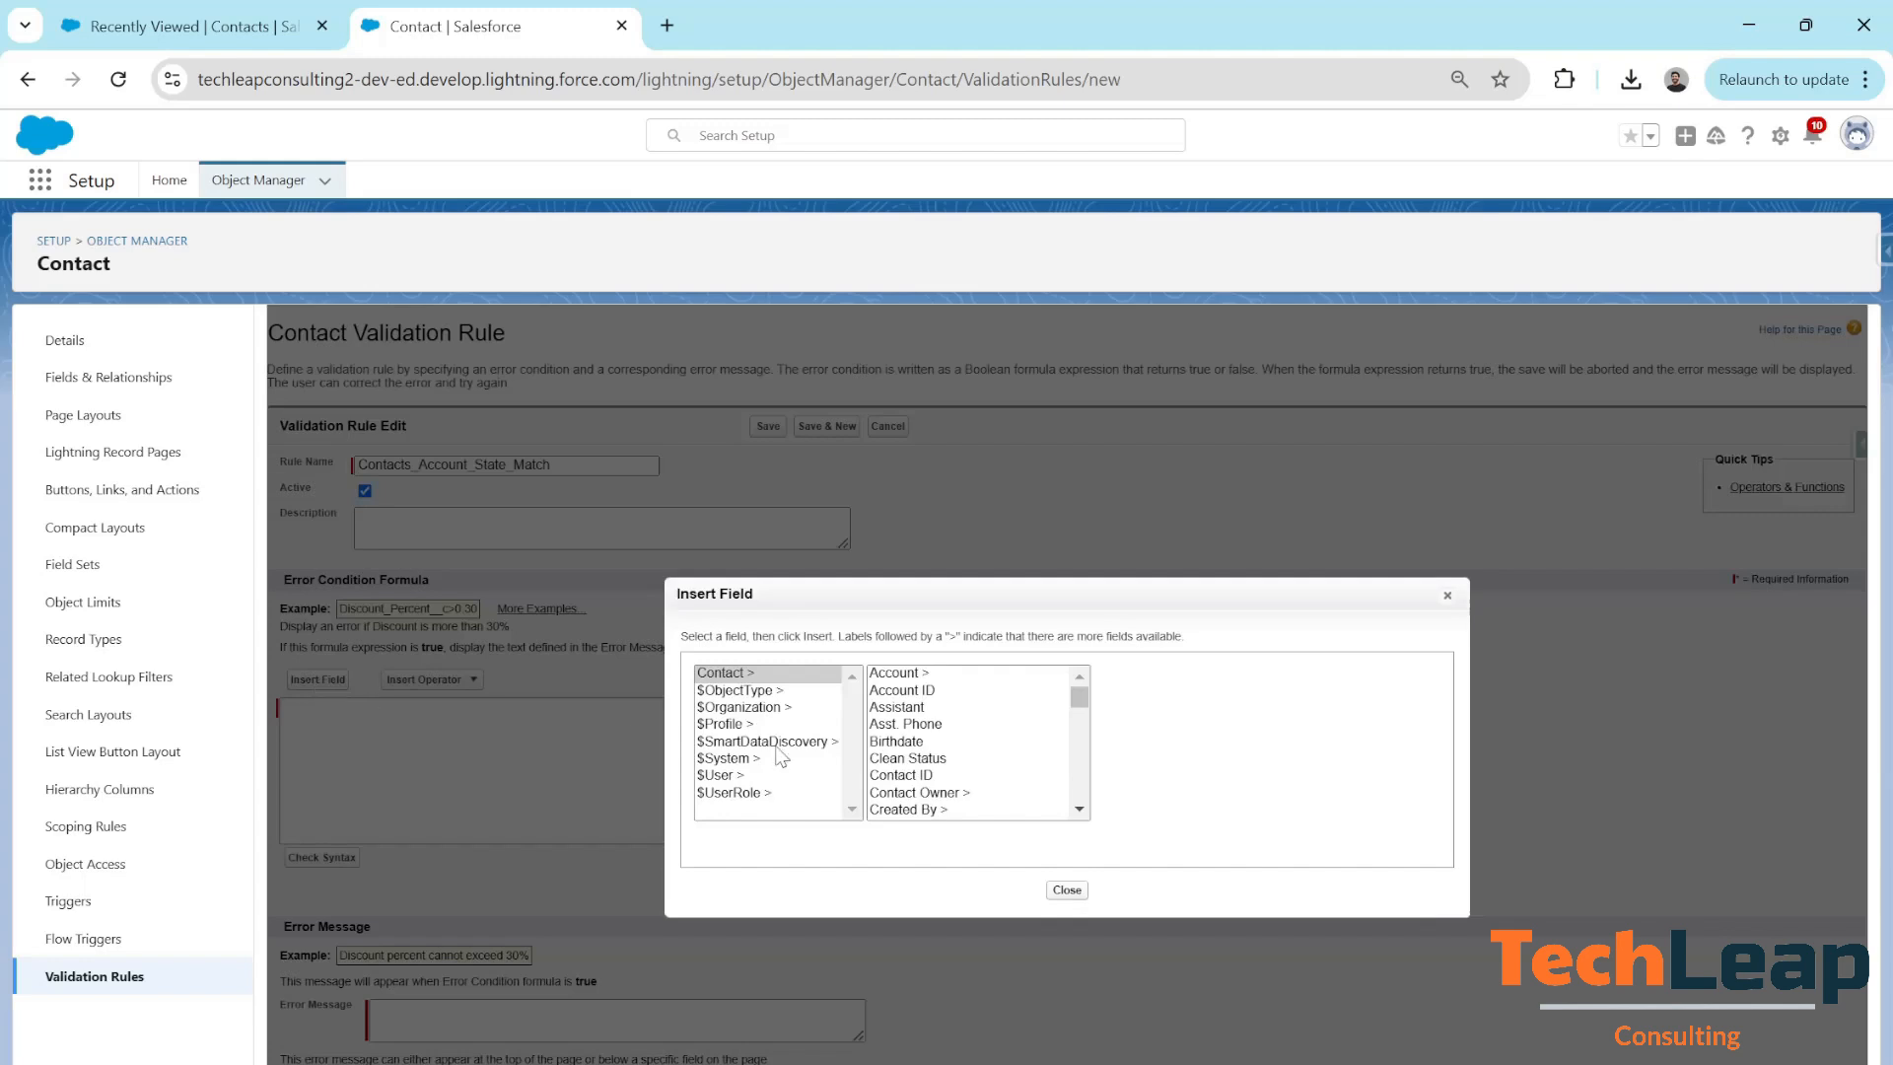
scroll(932, 747, down, 5)
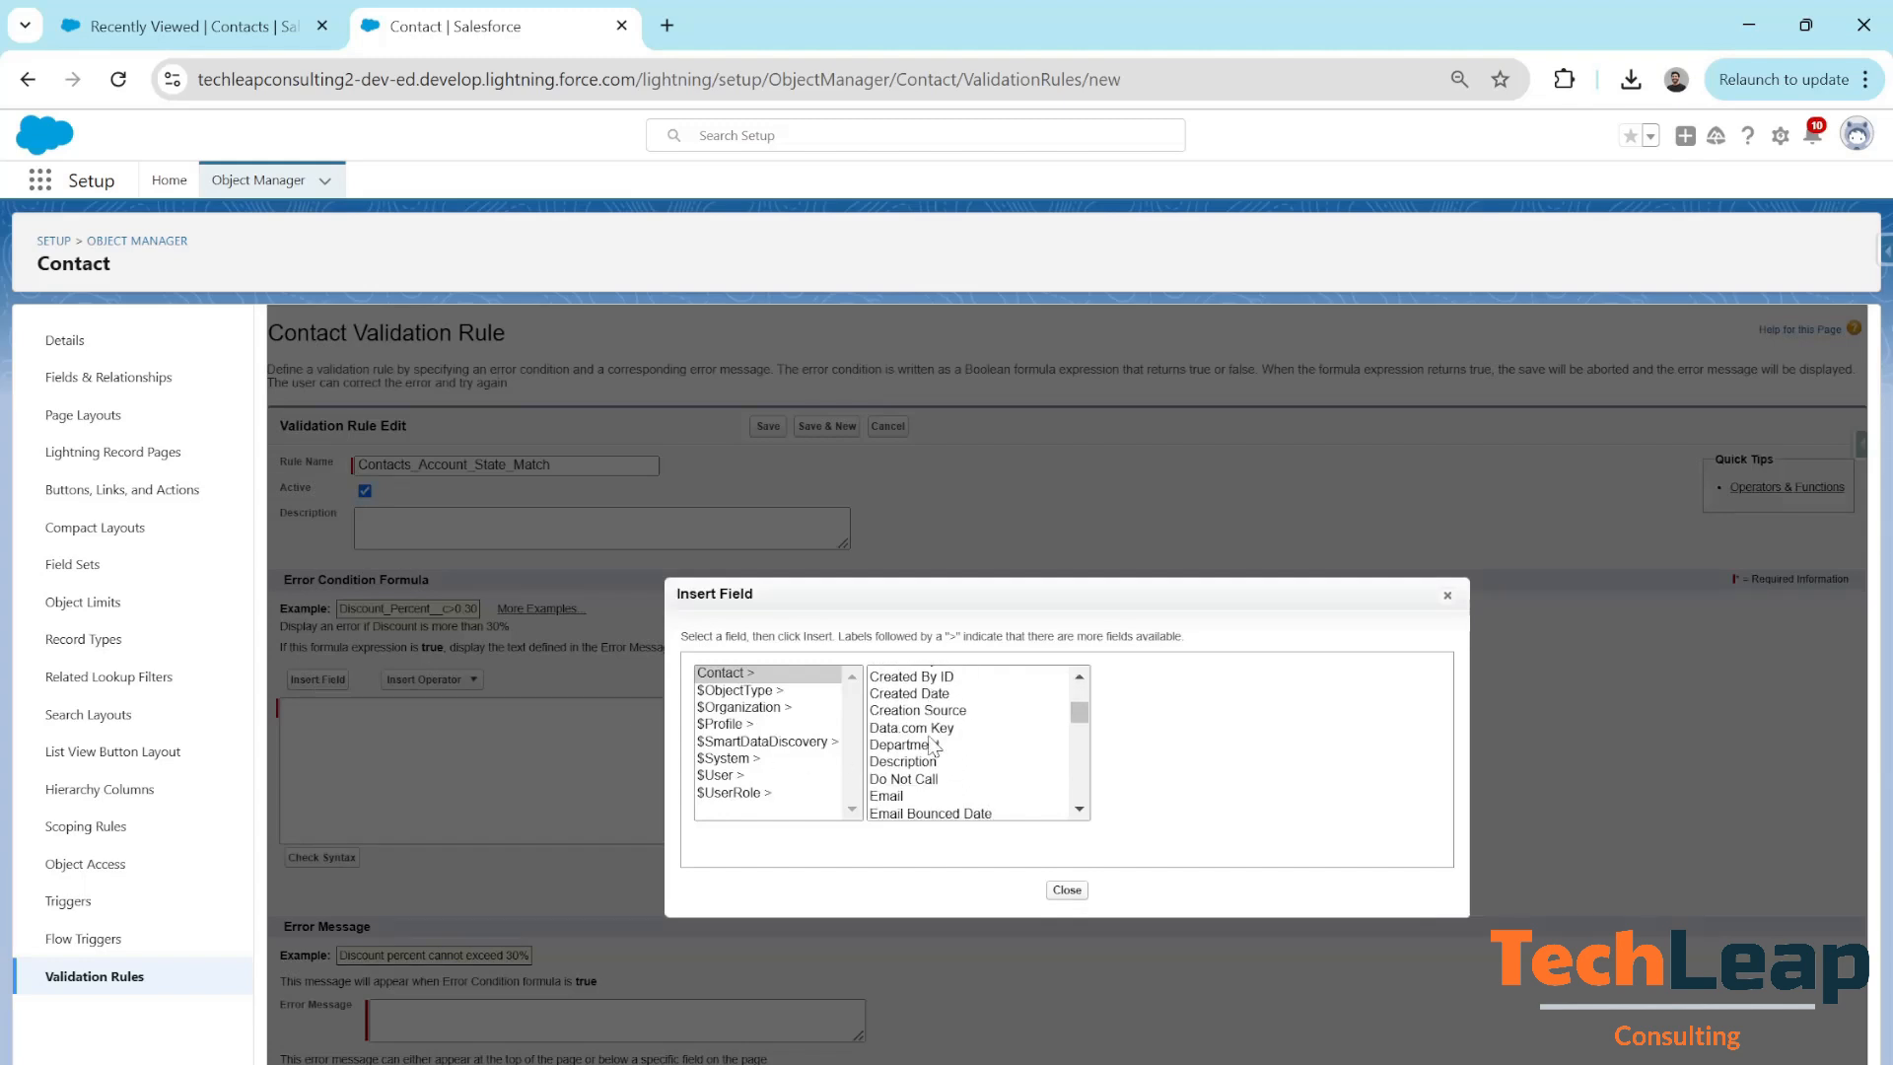
scroll(932, 746, down, 8)
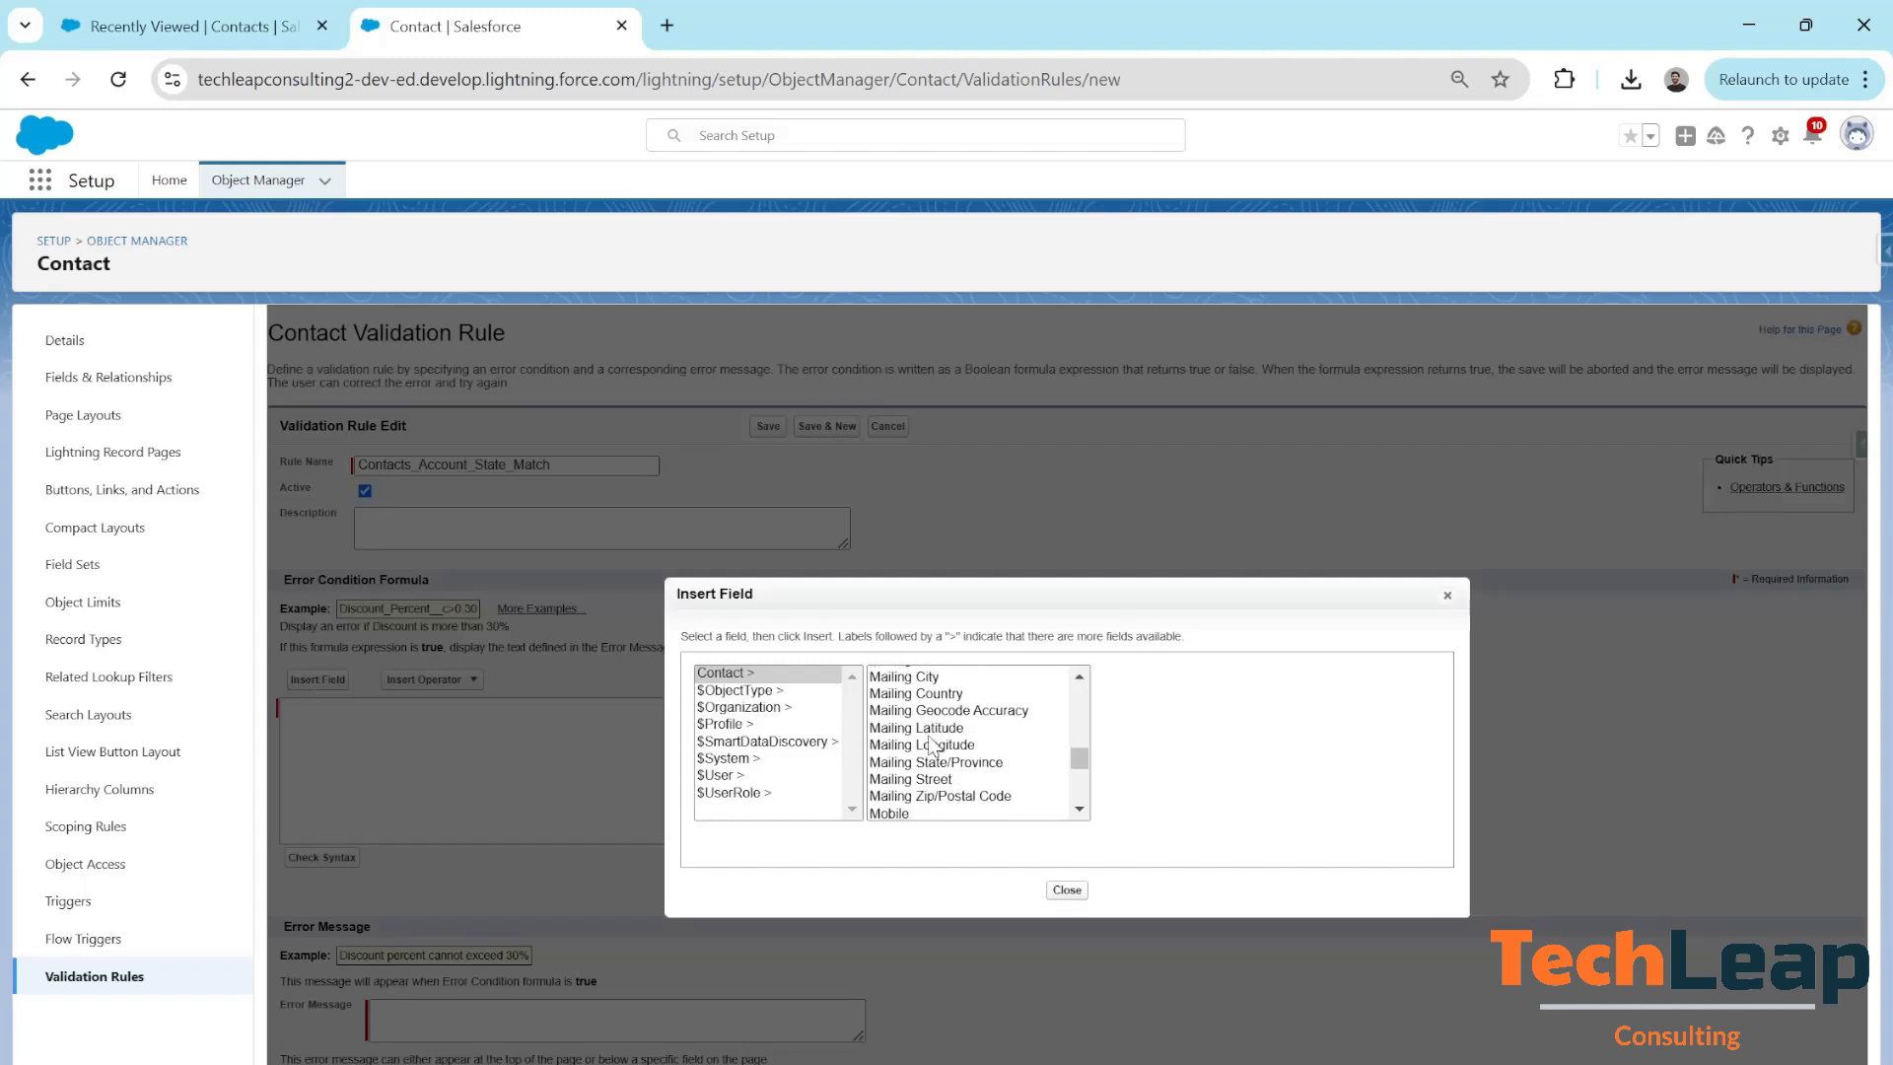
click(953, 747)
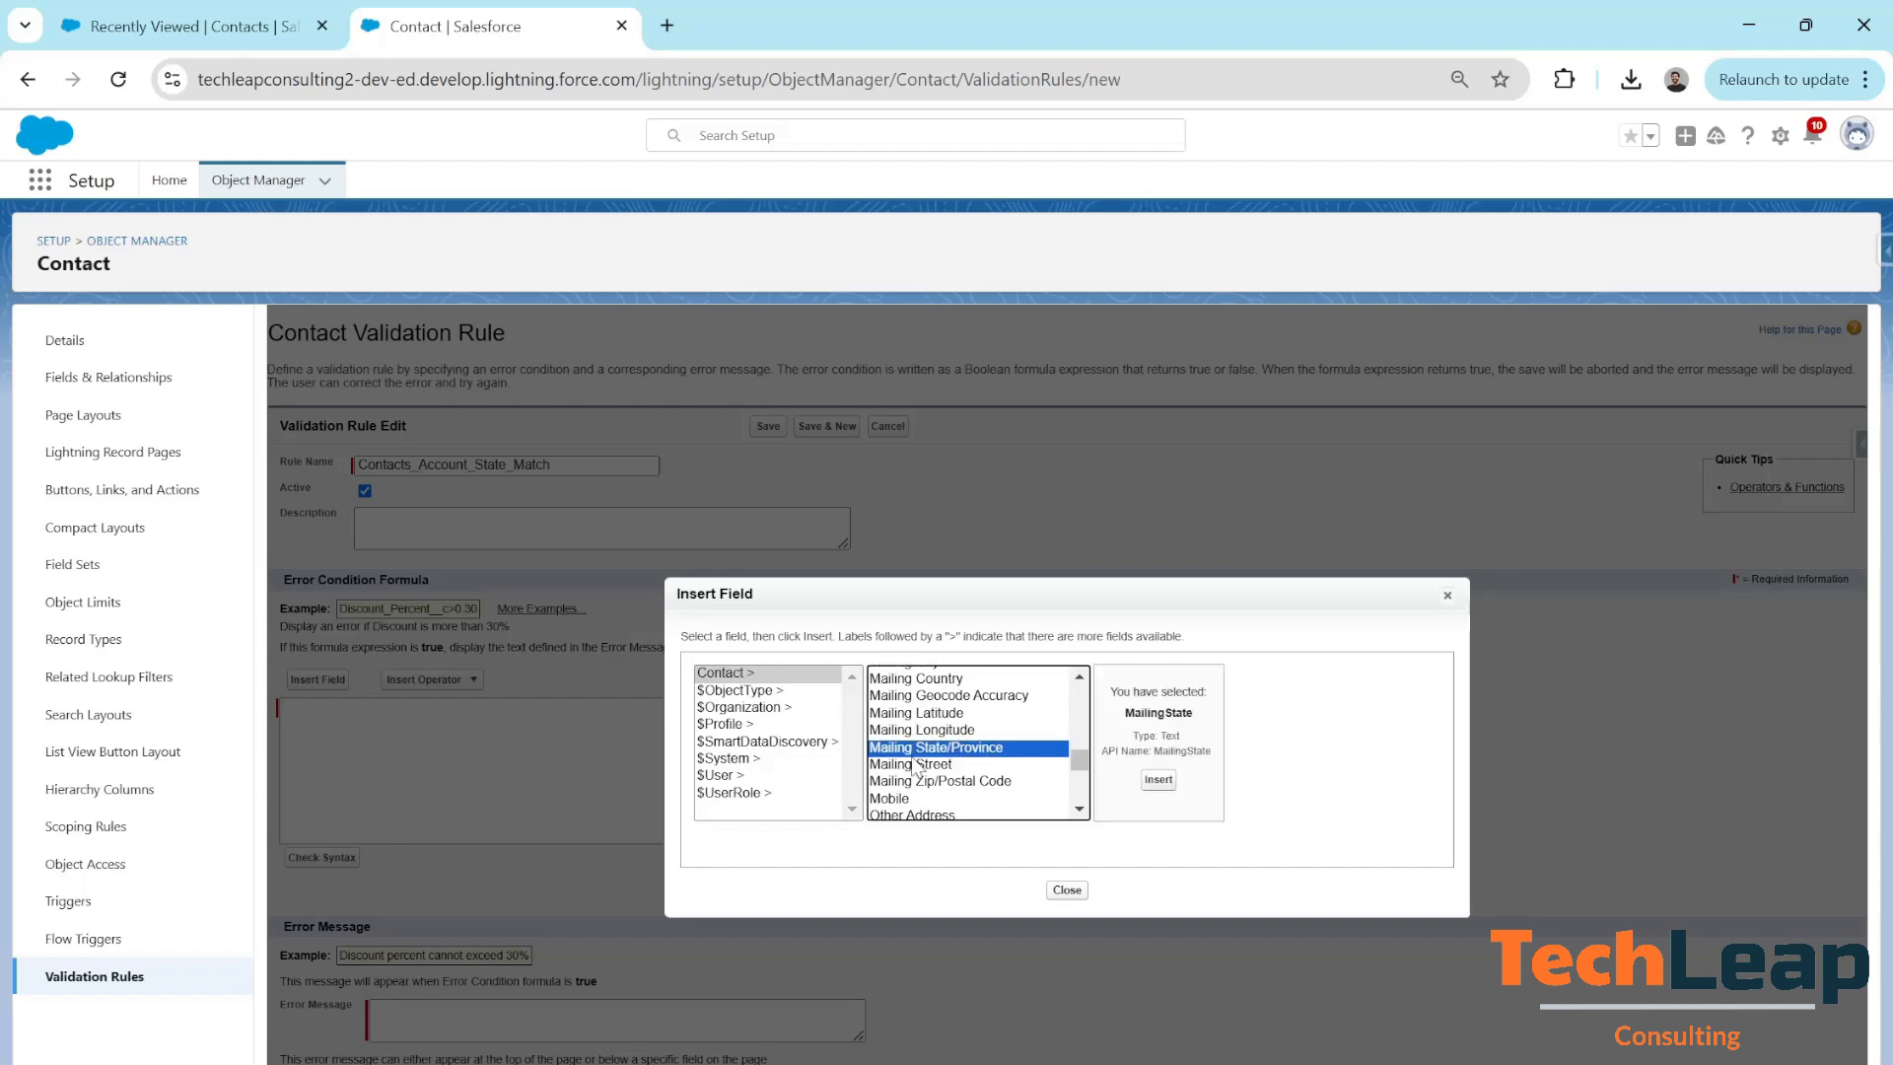
click(1159, 780)
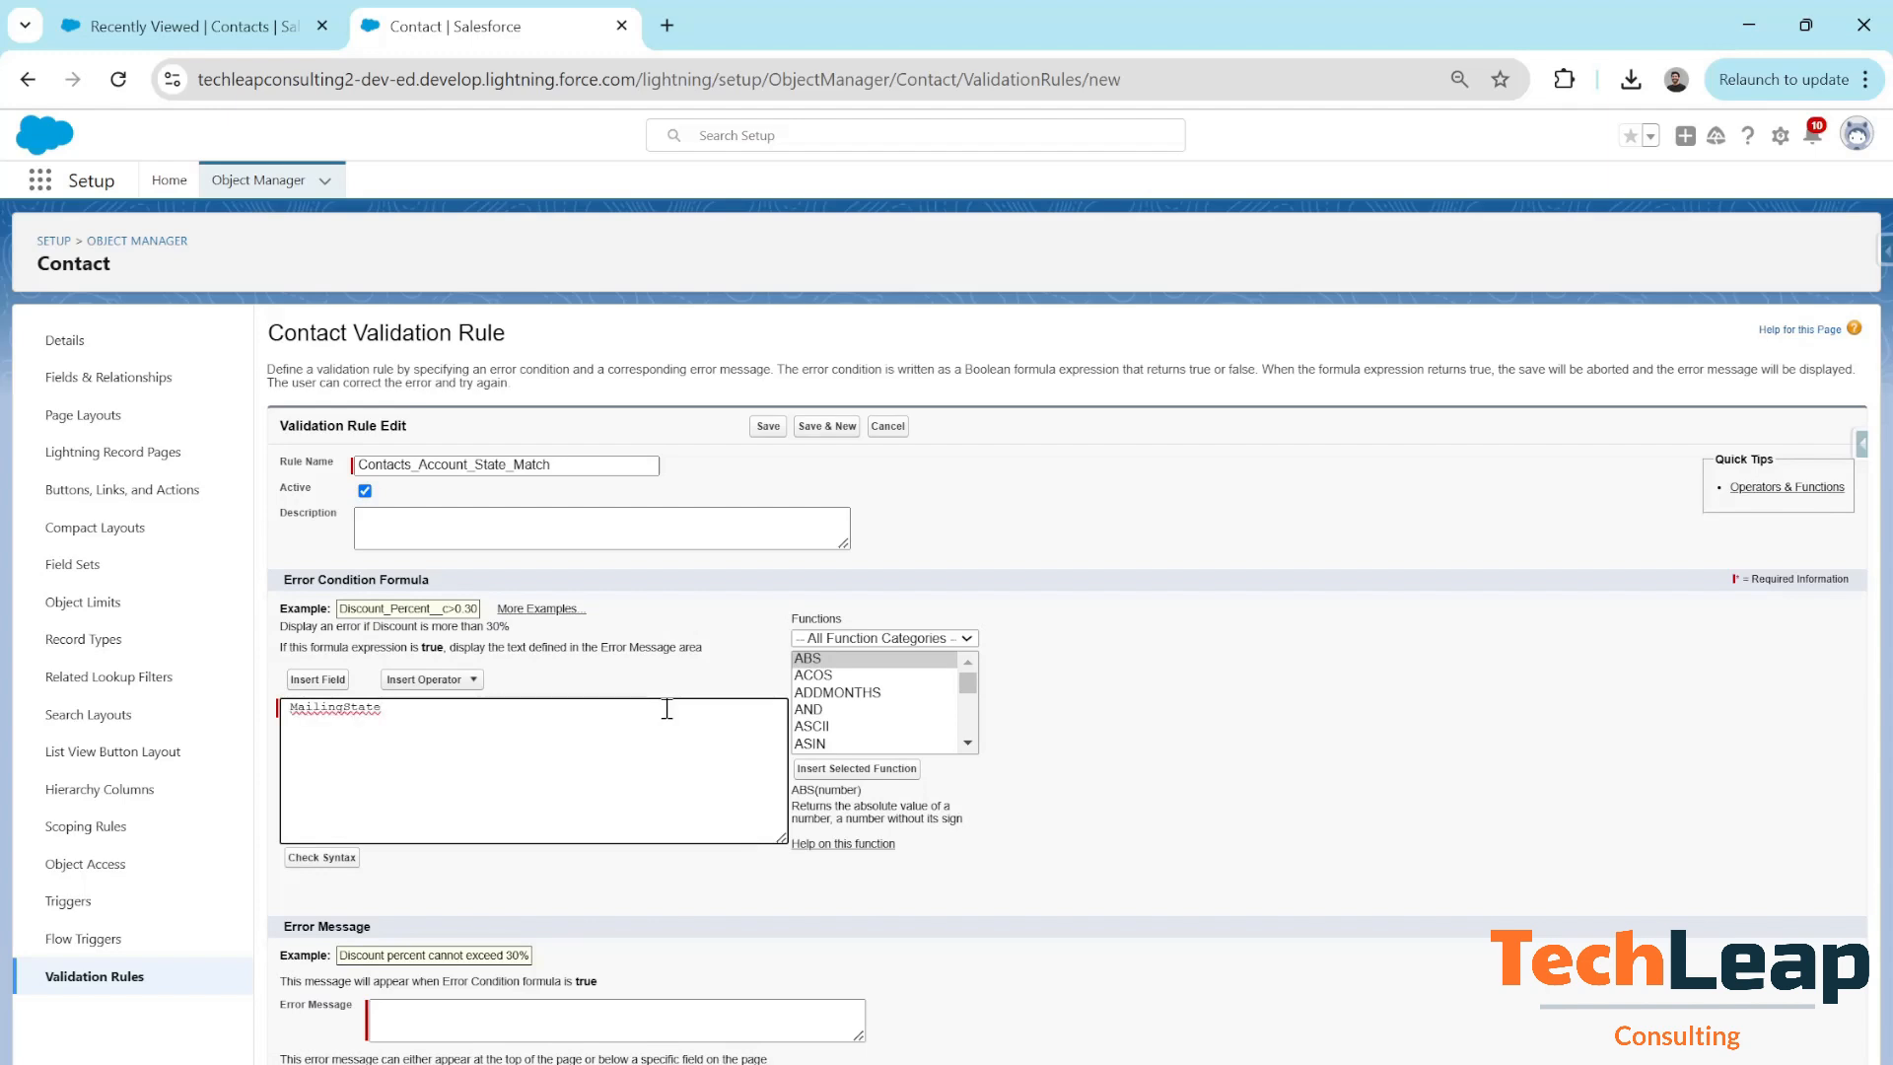
click(474, 681)
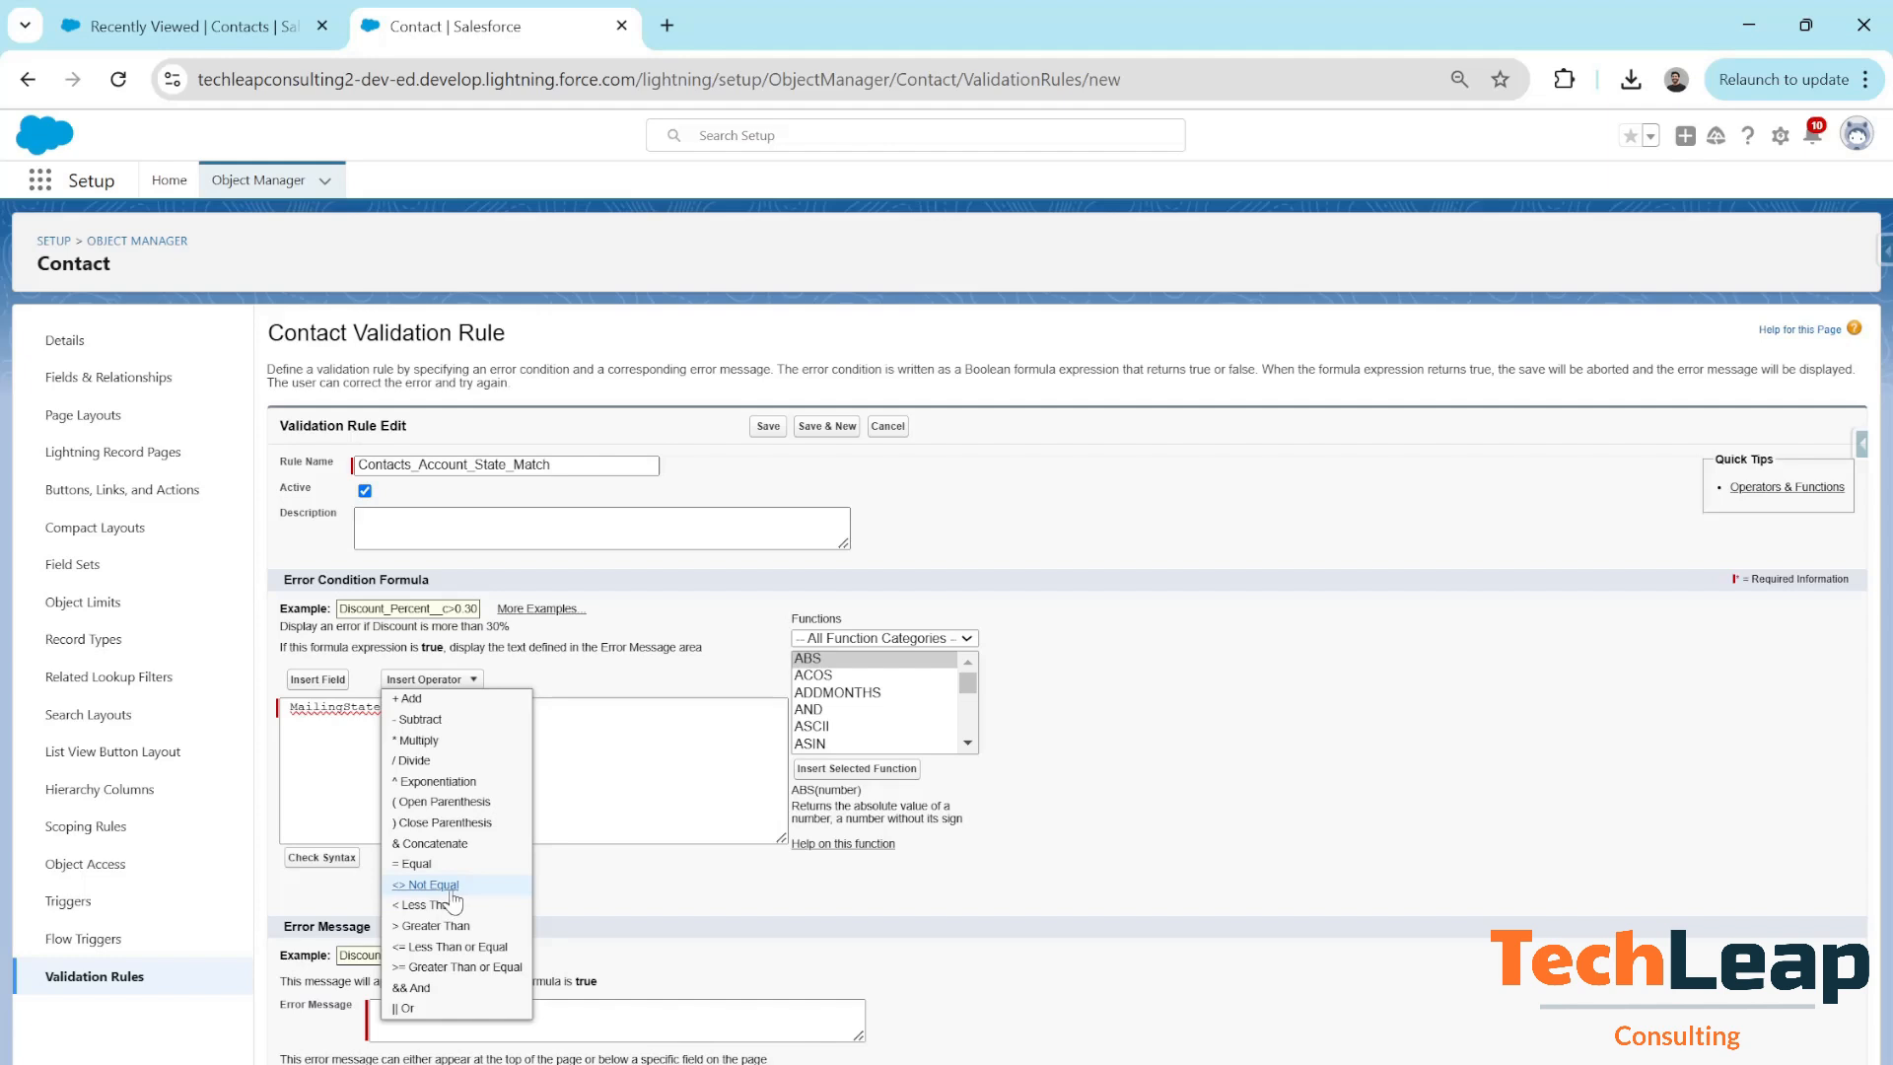
click(443, 886)
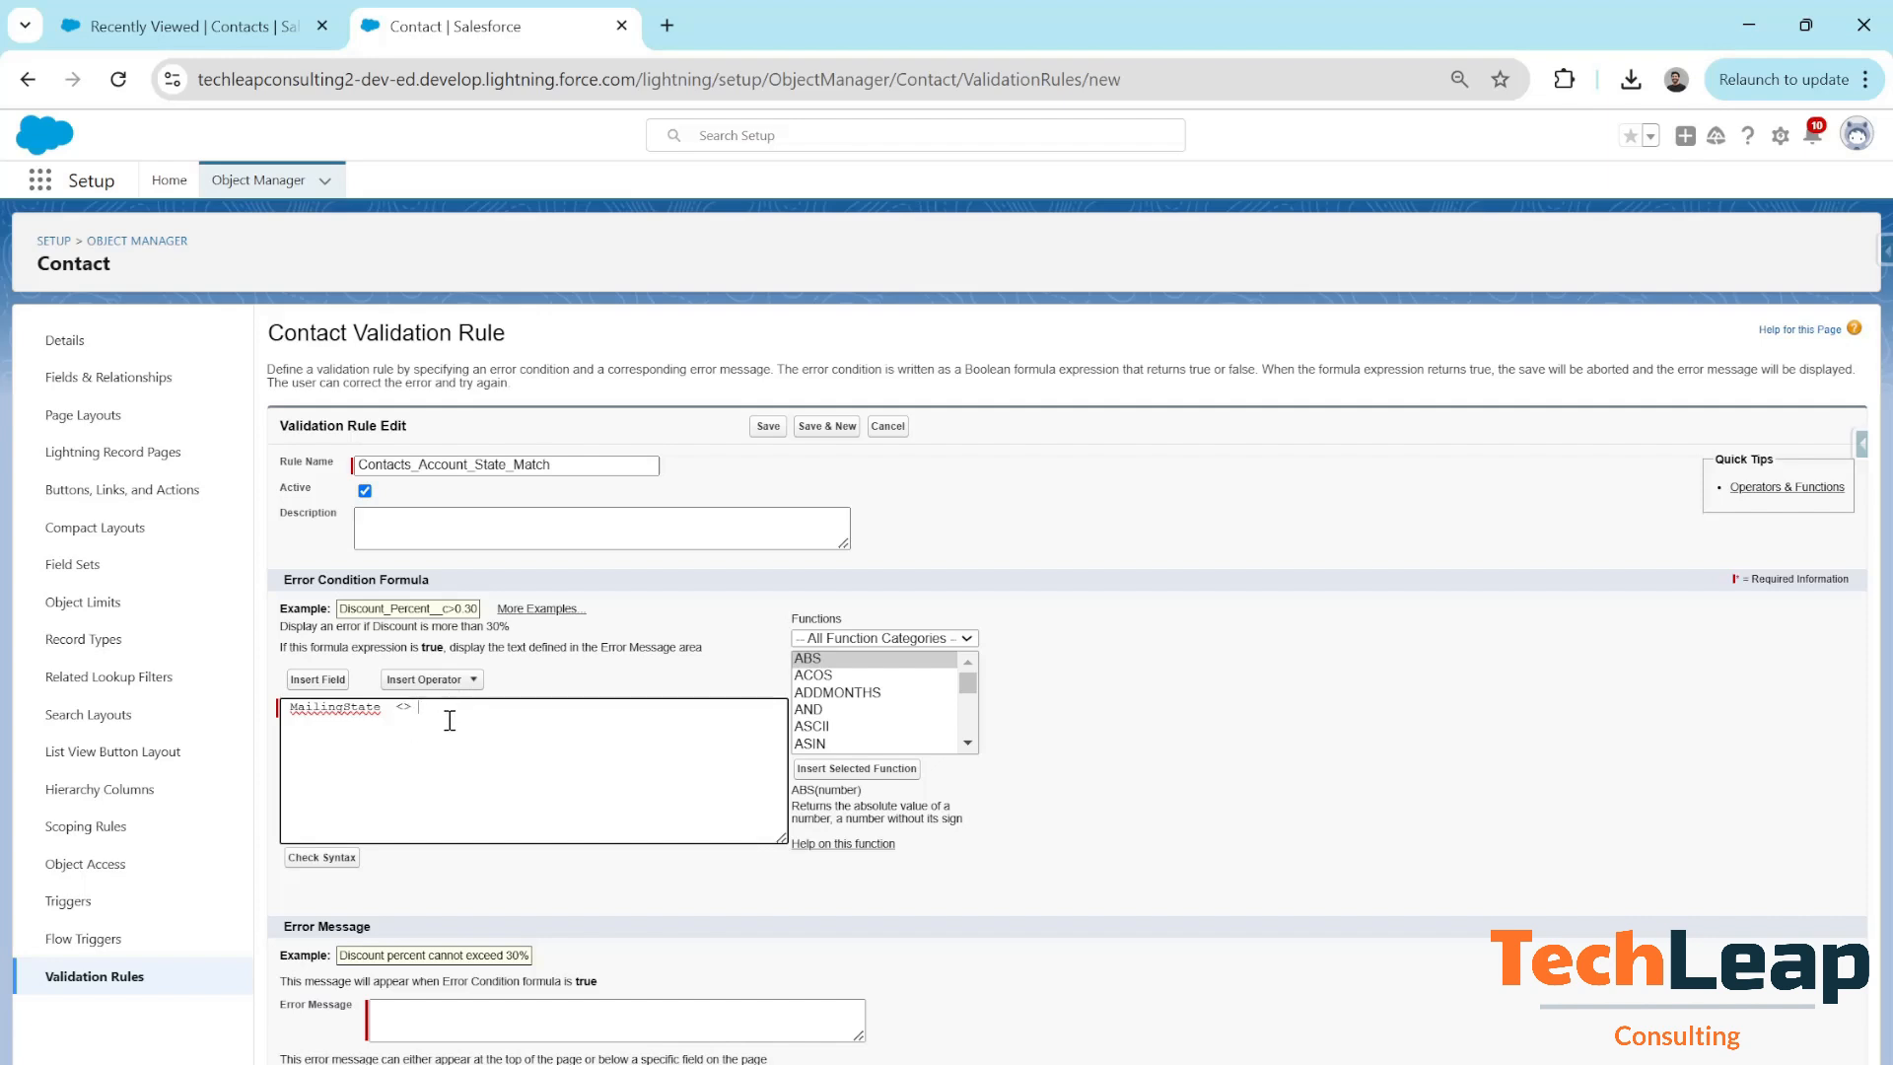
Append the Account's Billing State field, completing MailingState <> Account.BillingState
click(316, 681)
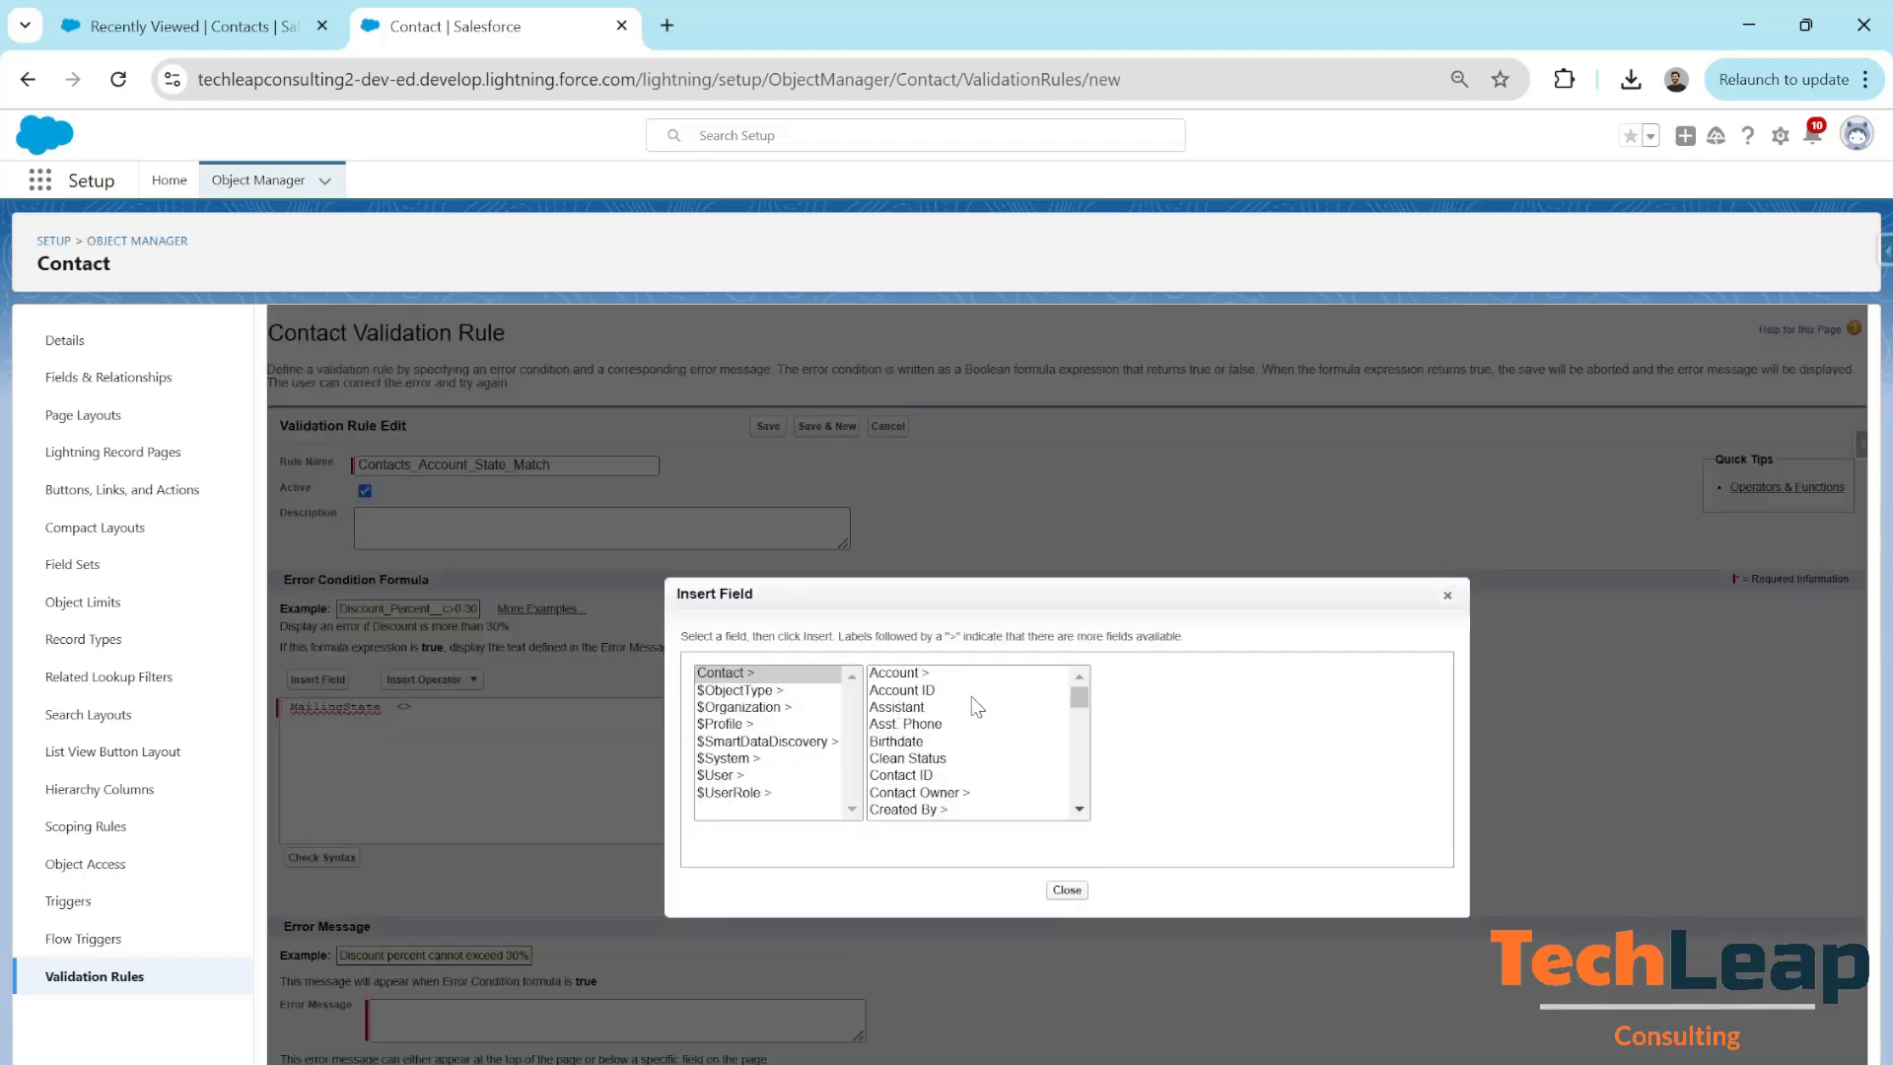
scroll(971, 734, down, 5)
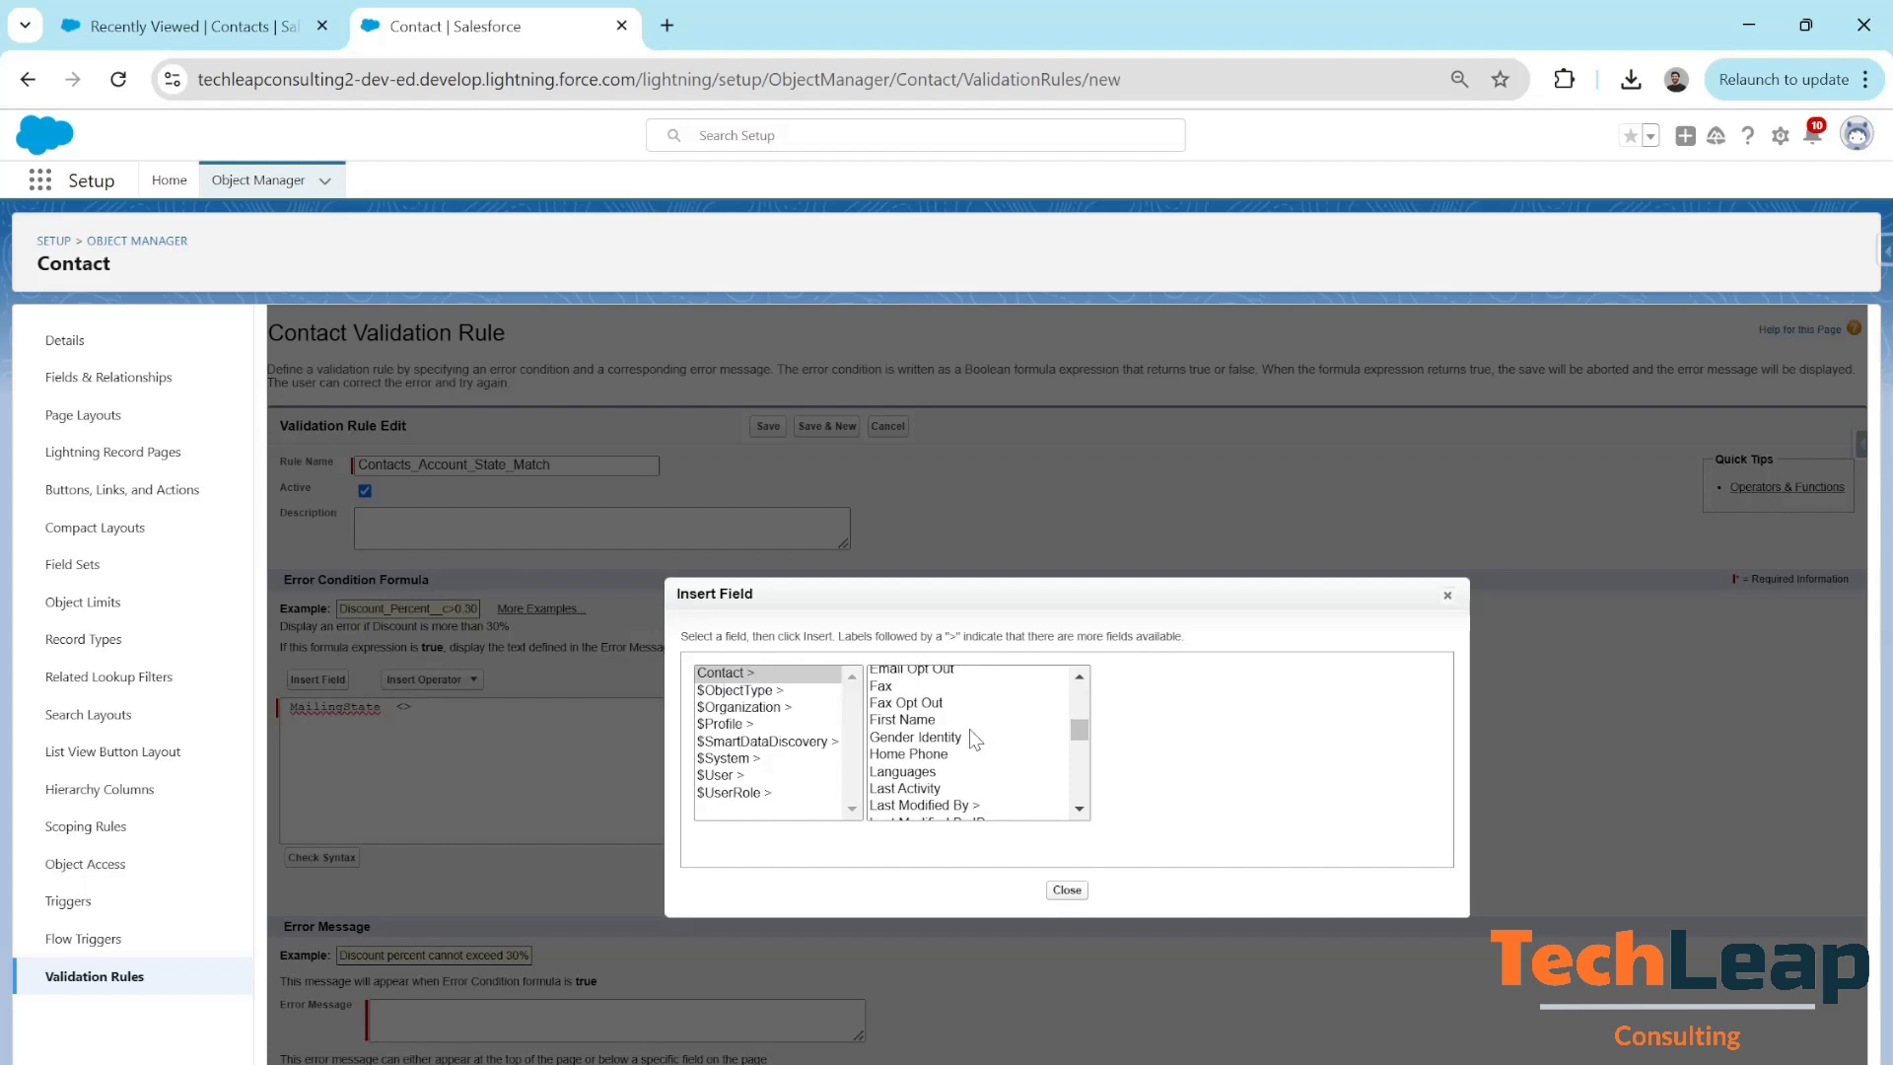
scroll(974, 739, down, 2)
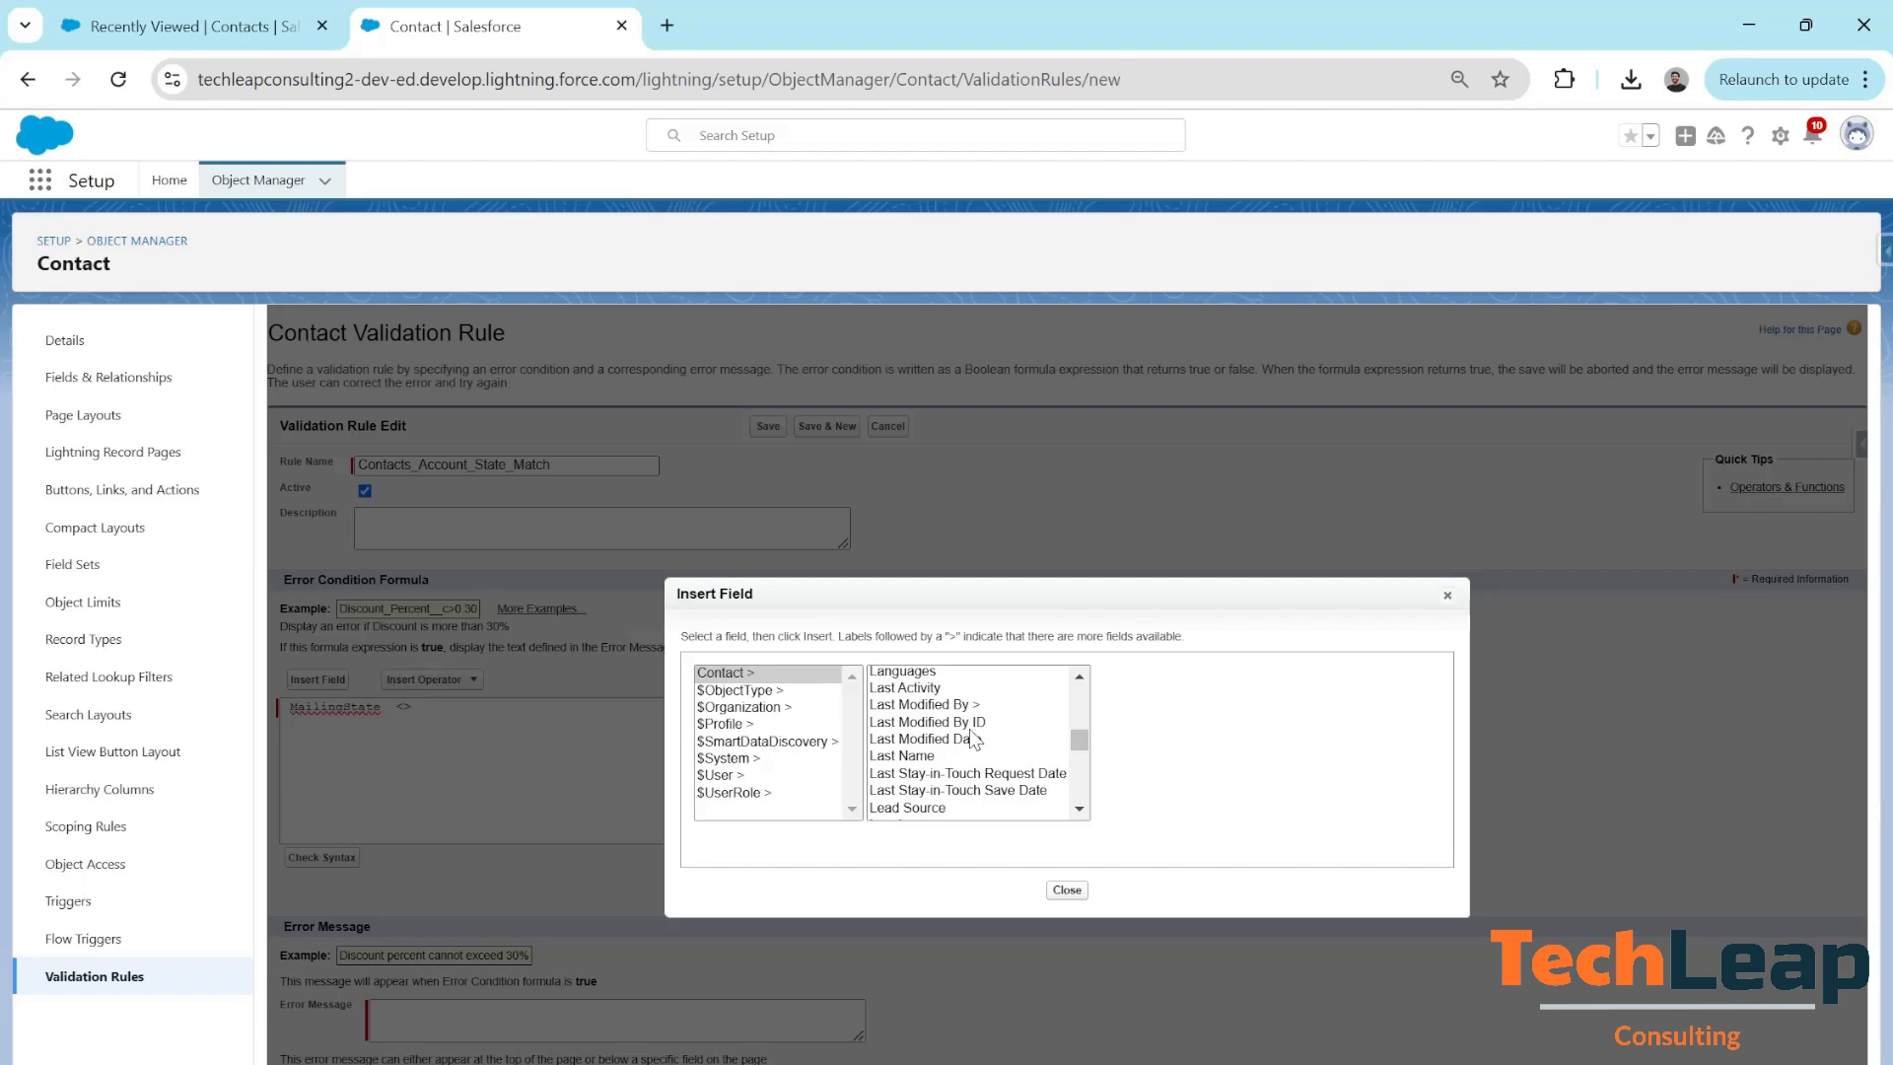
scroll(974, 740, up, 7)
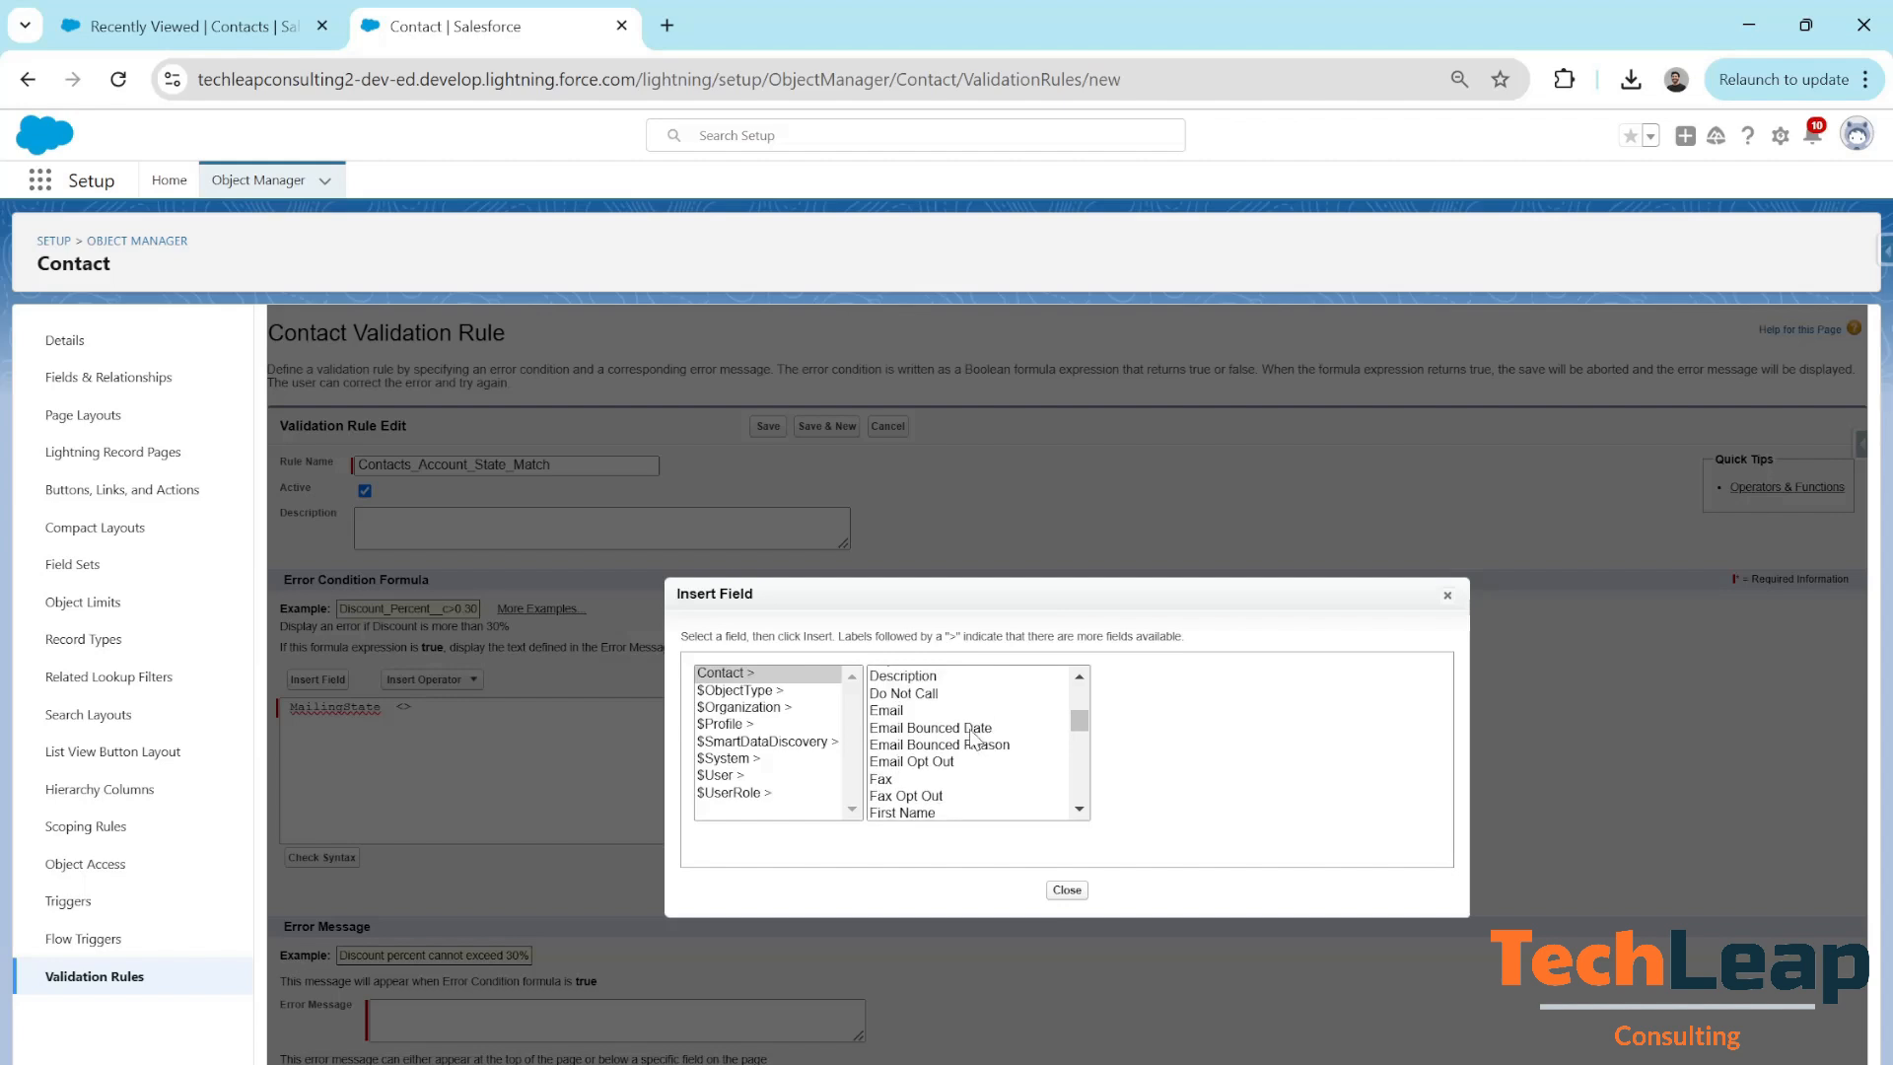
scroll(974, 739, up, 2)
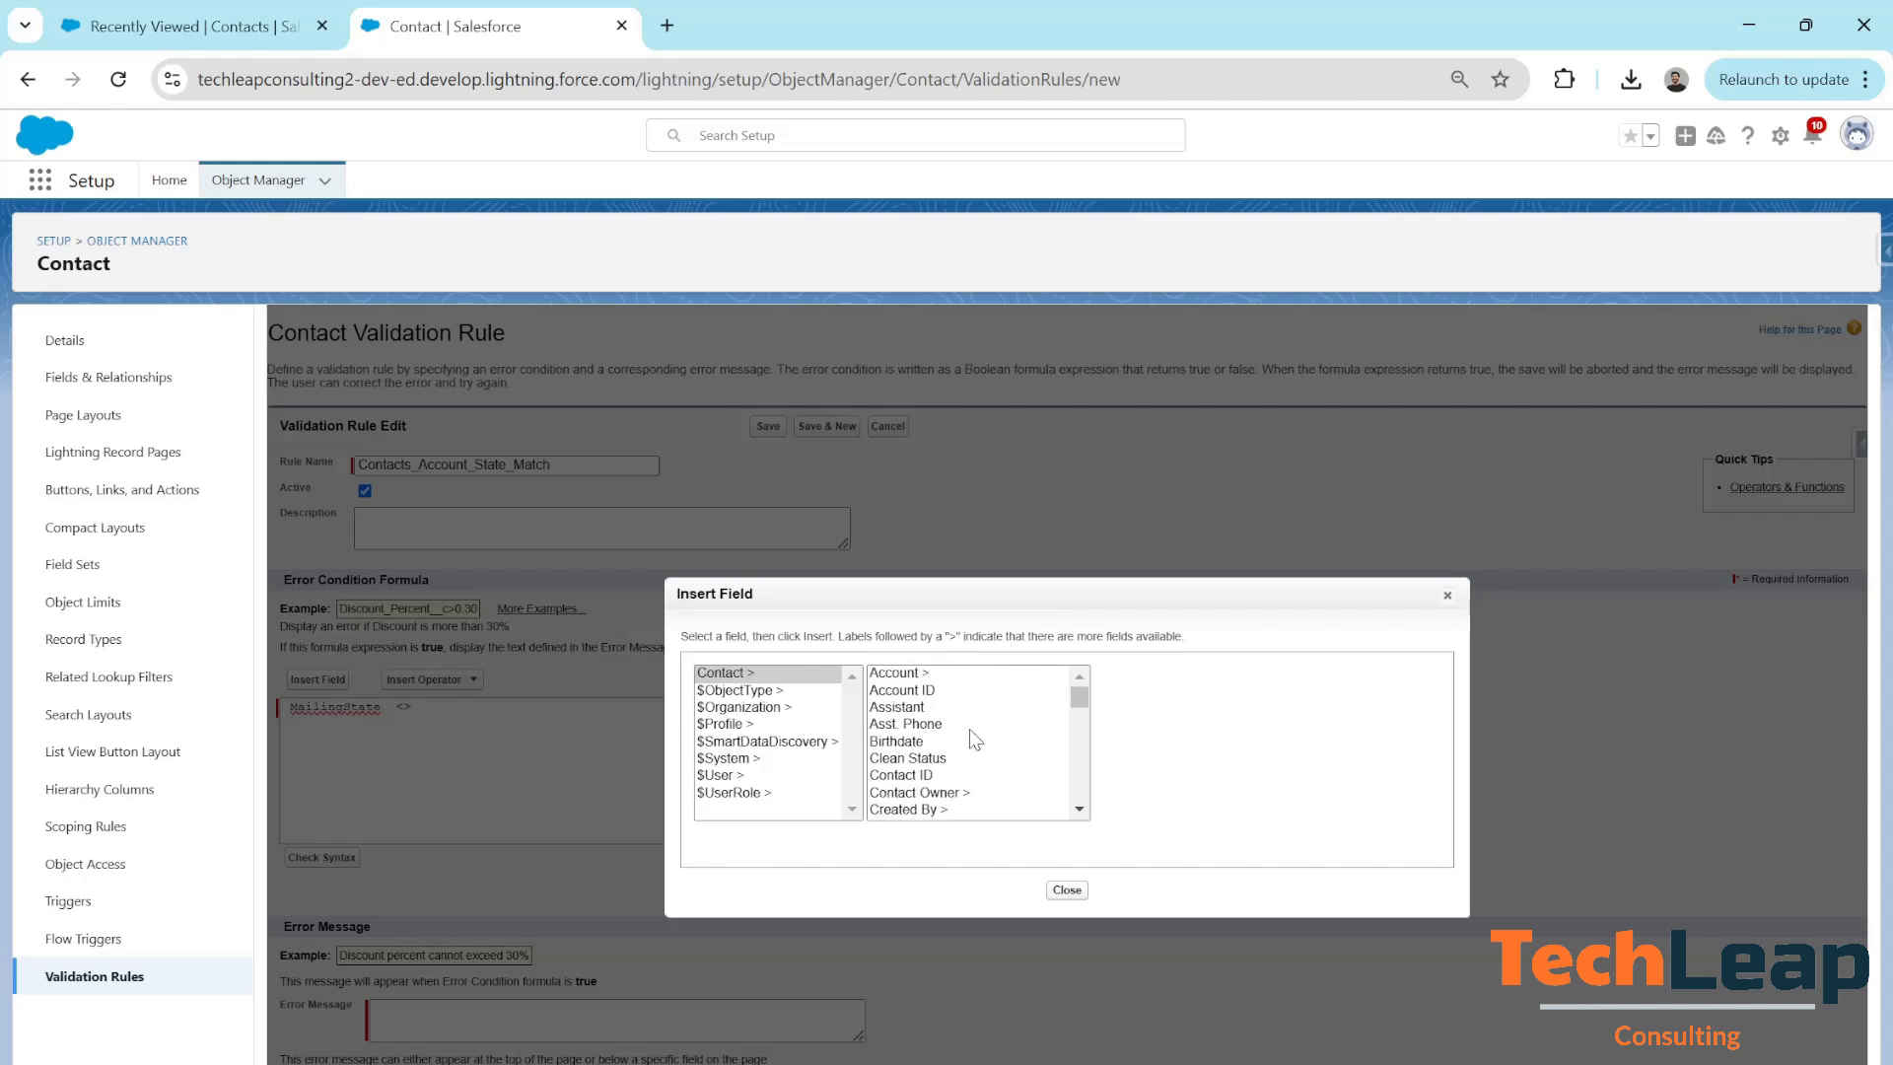
click(909, 674)
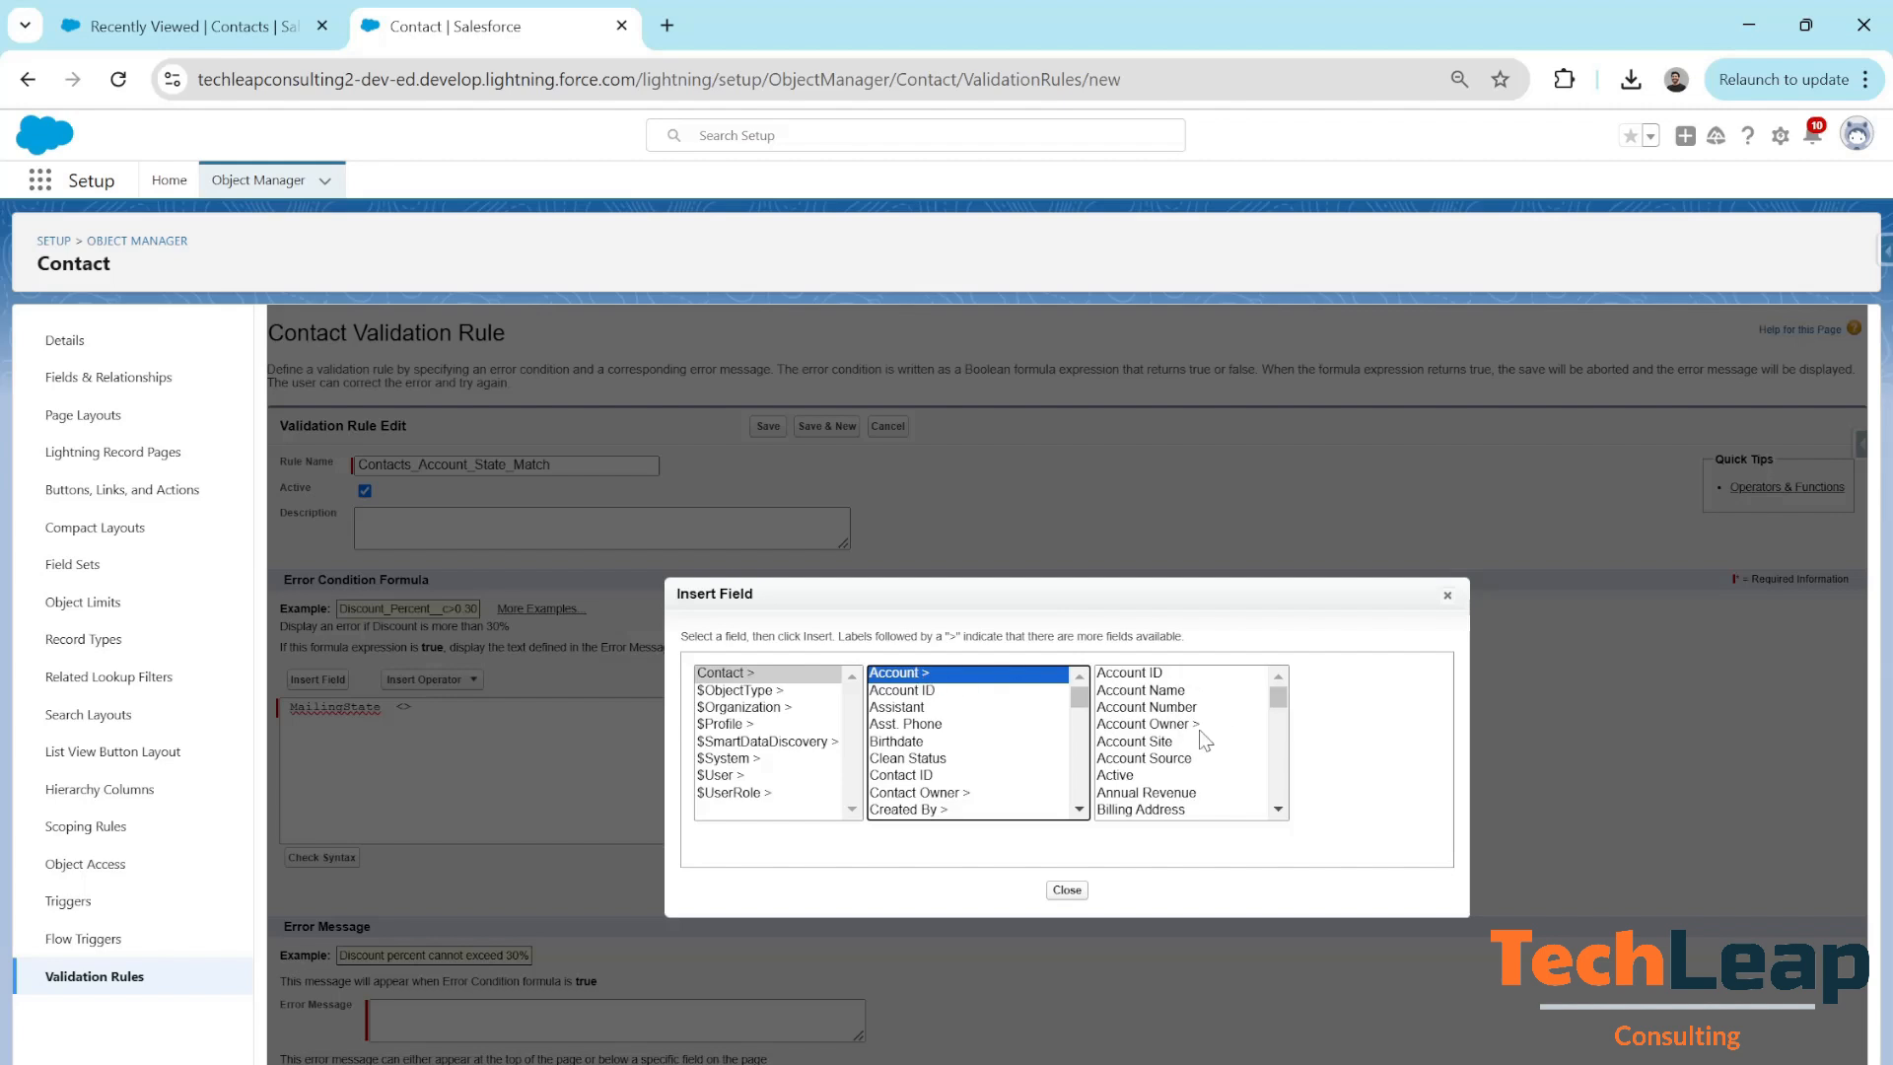
scroll(1200, 741, down, 2)
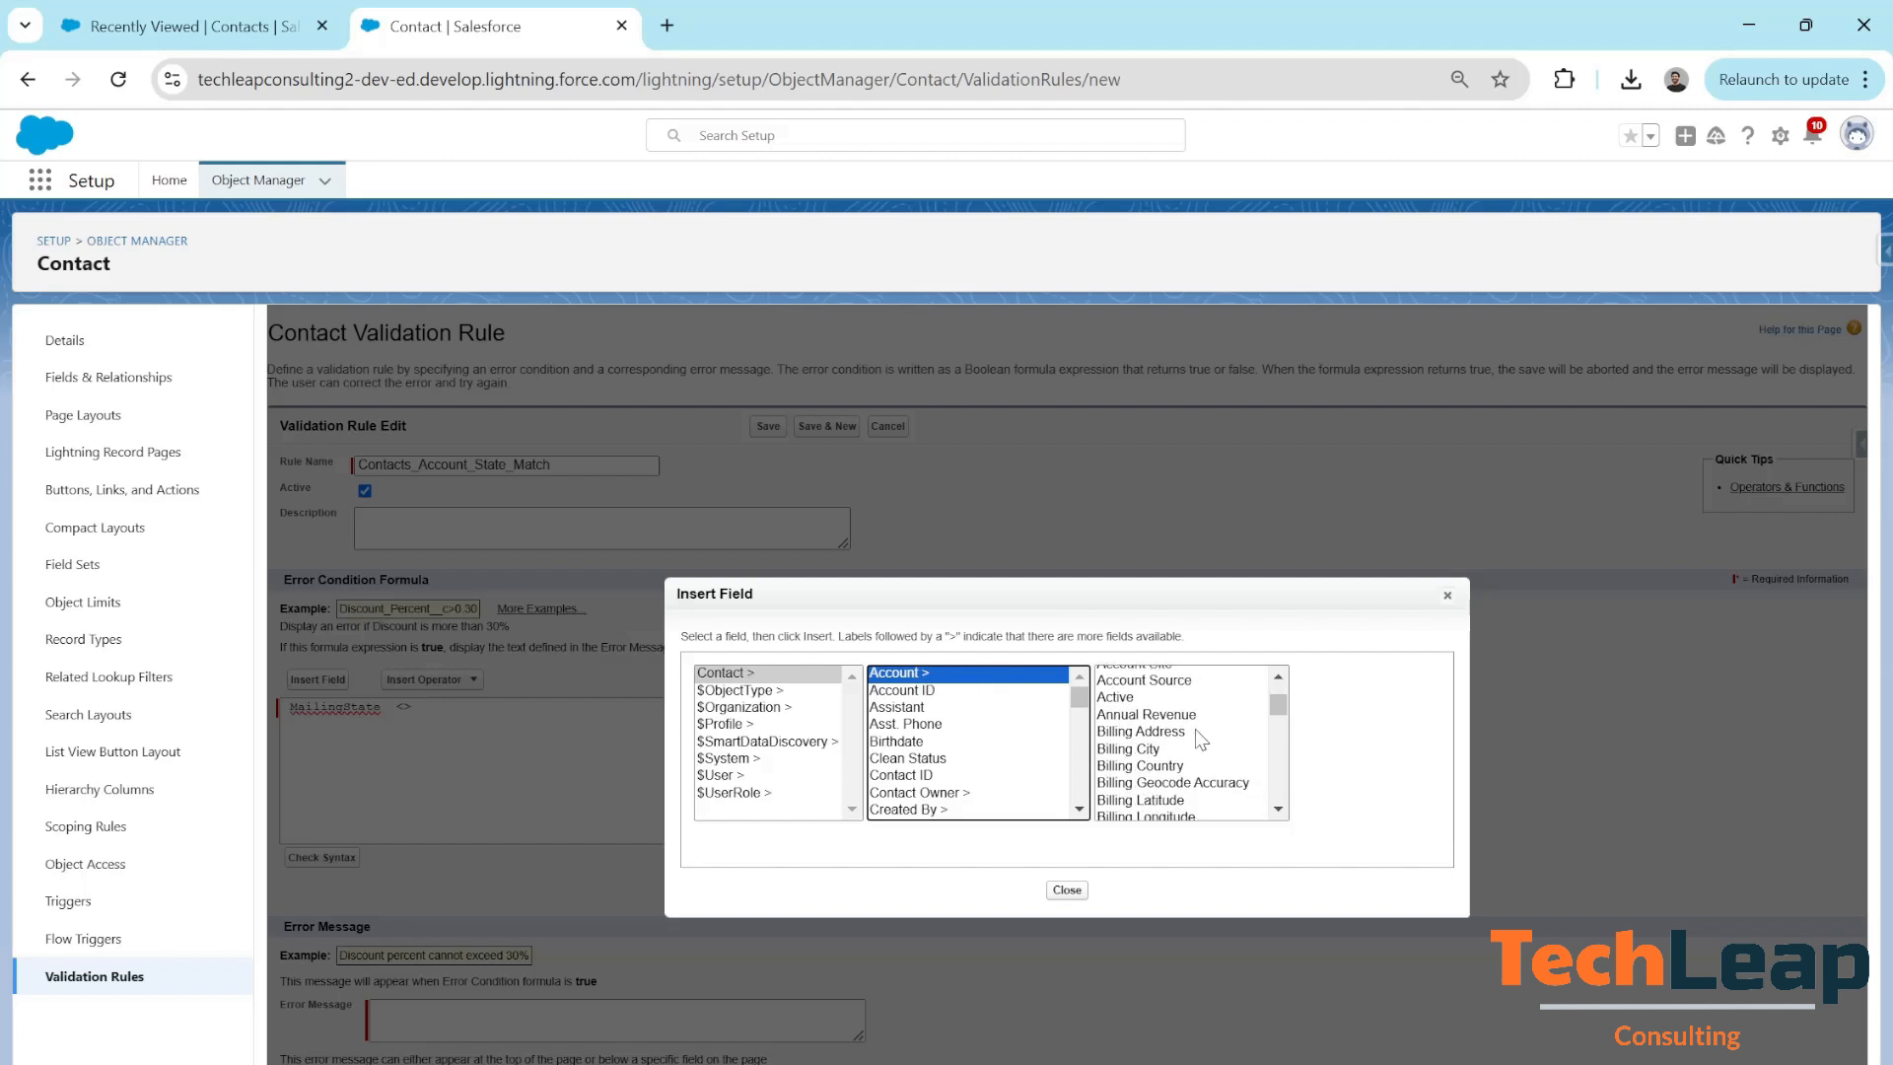
scroll(1201, 741, down, 3)
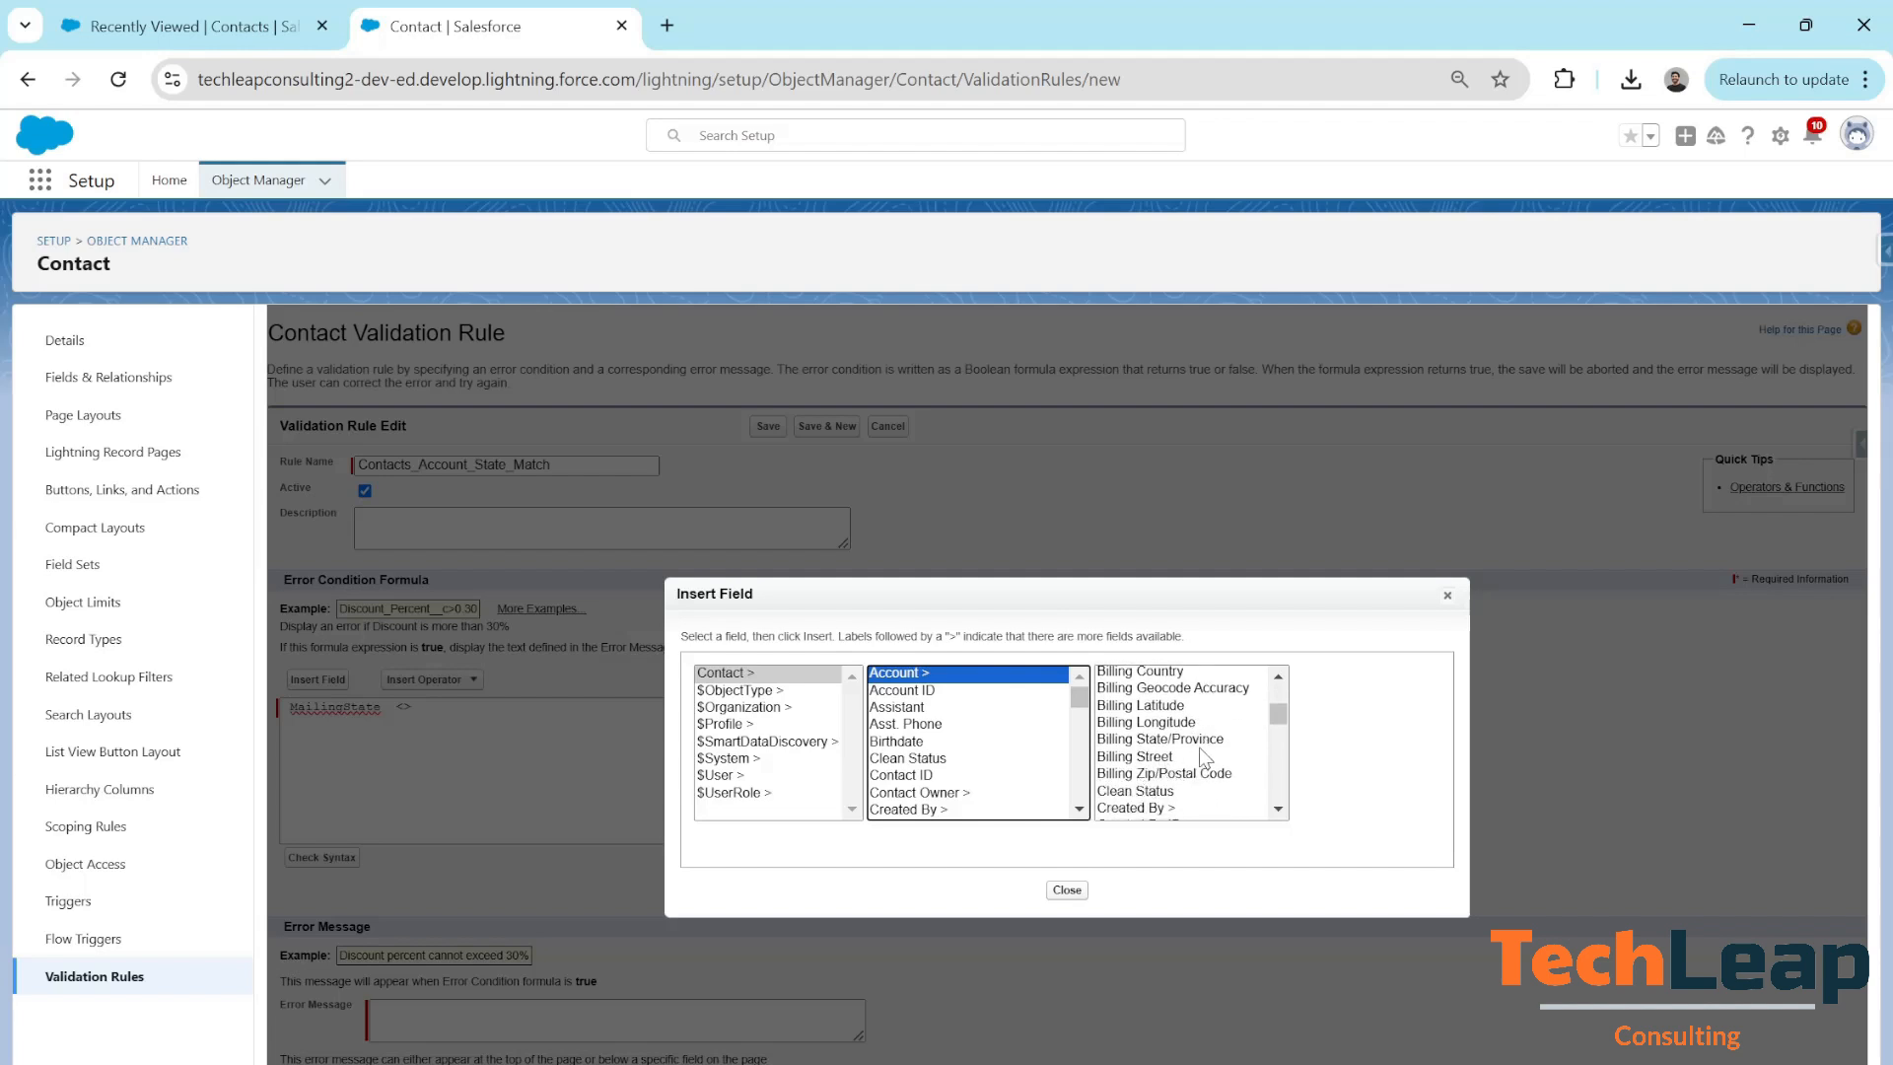
click(1167, 744)
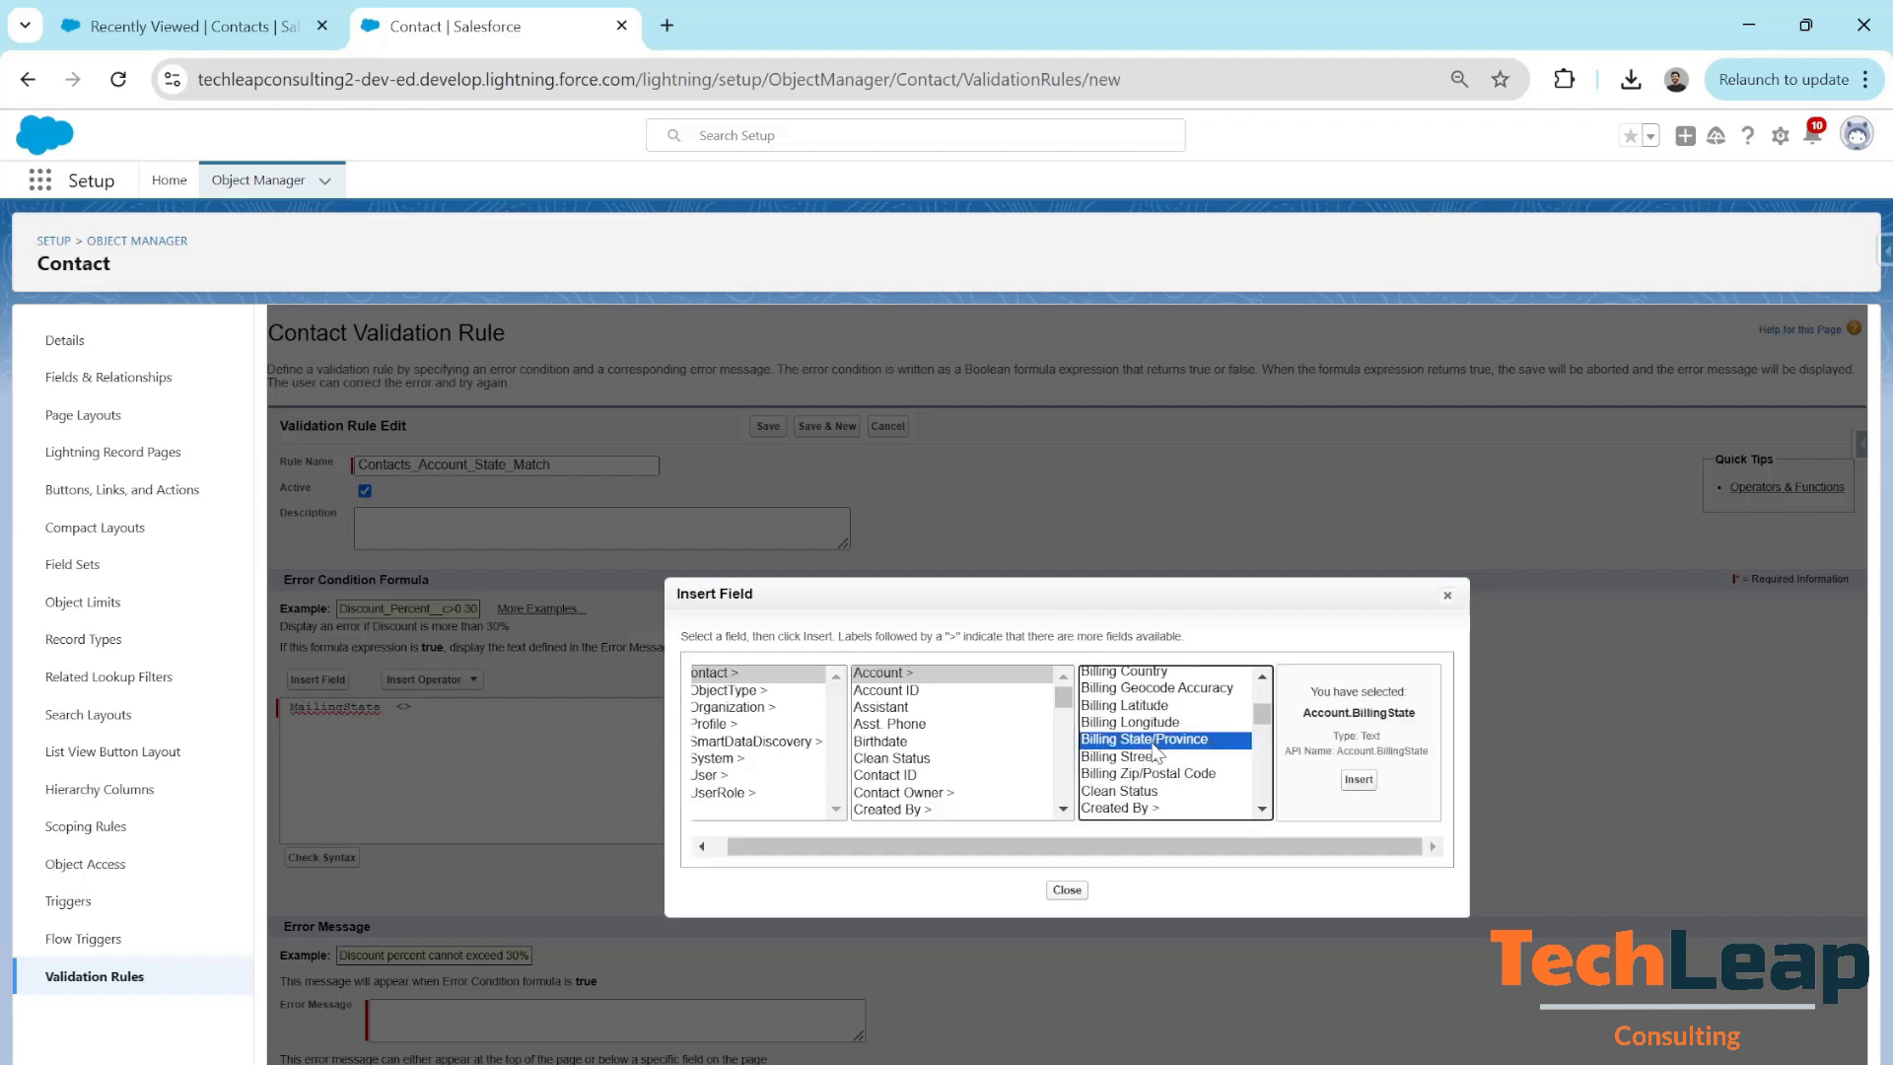
click(1357, 779)
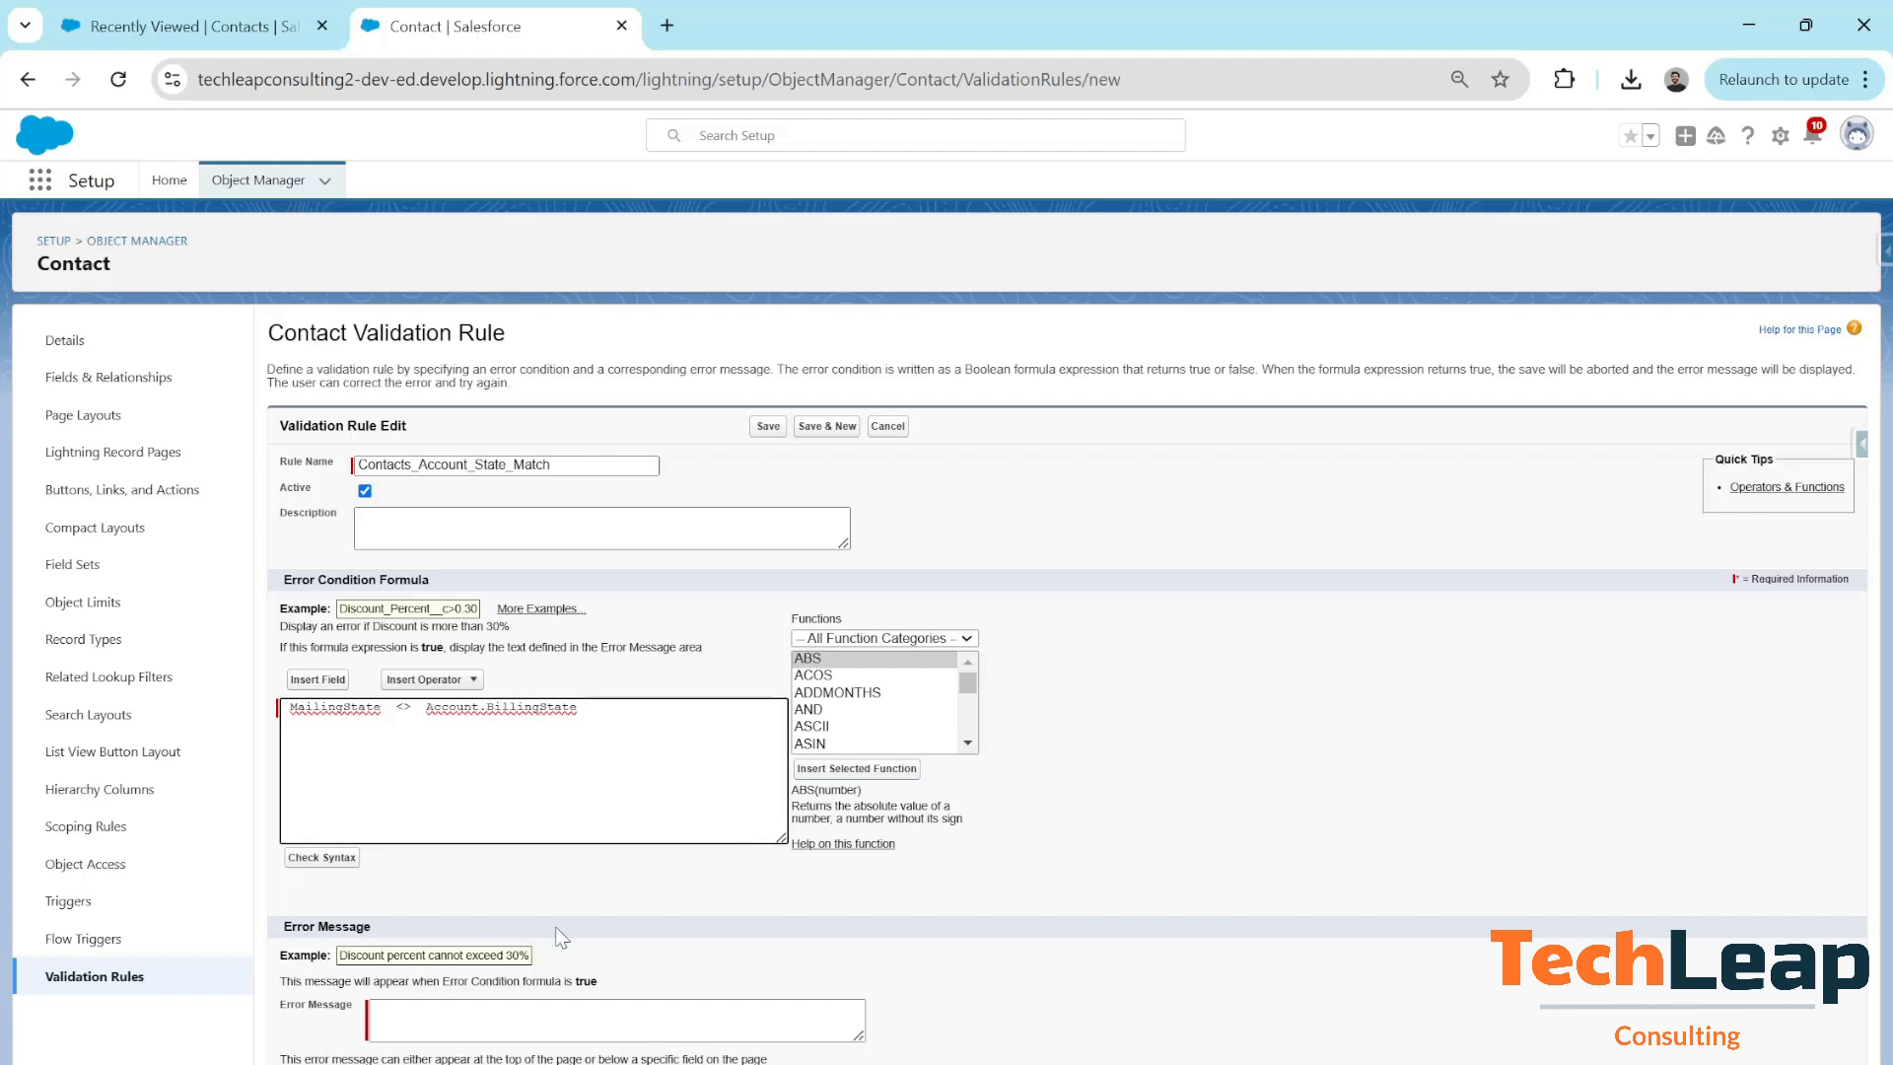
Set the error message 'The Account and Contact State Should be the same' and save the rule
click(480, 1017)
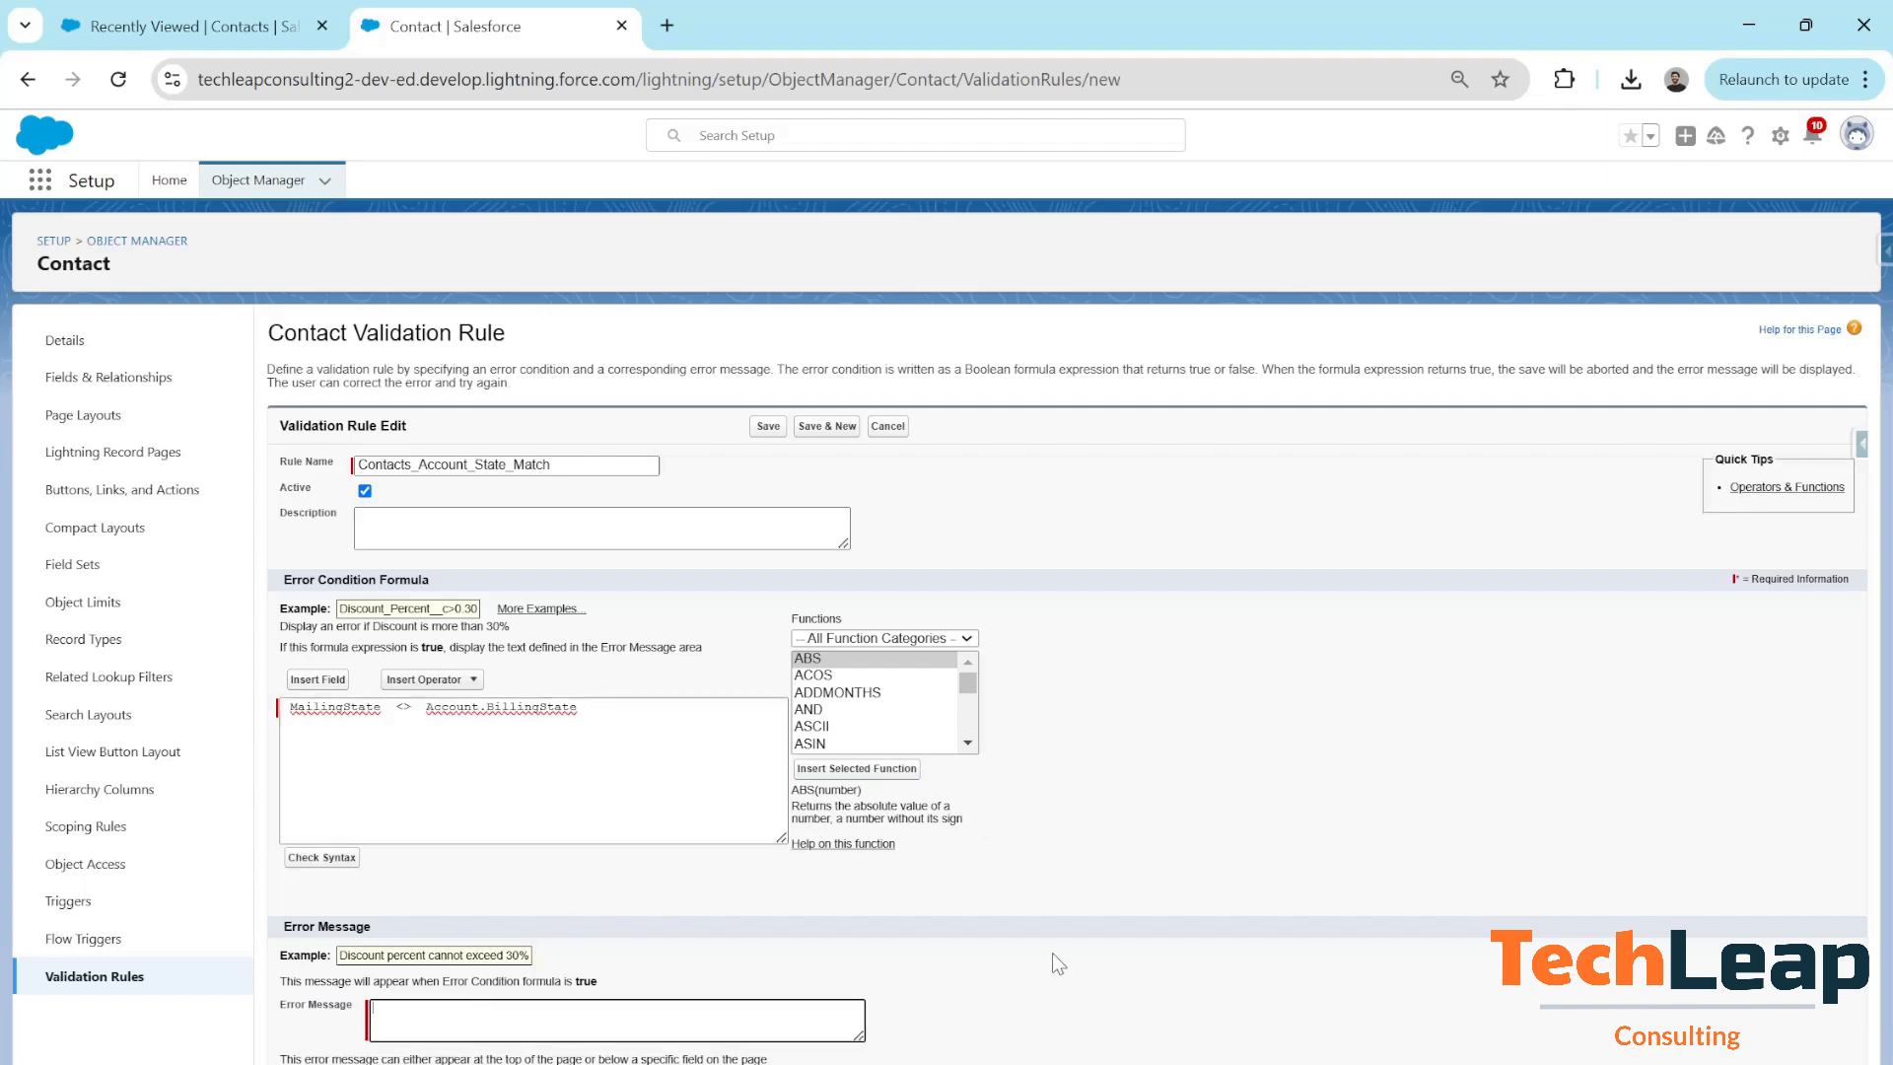
text(The Account and Contact State Should be the same)
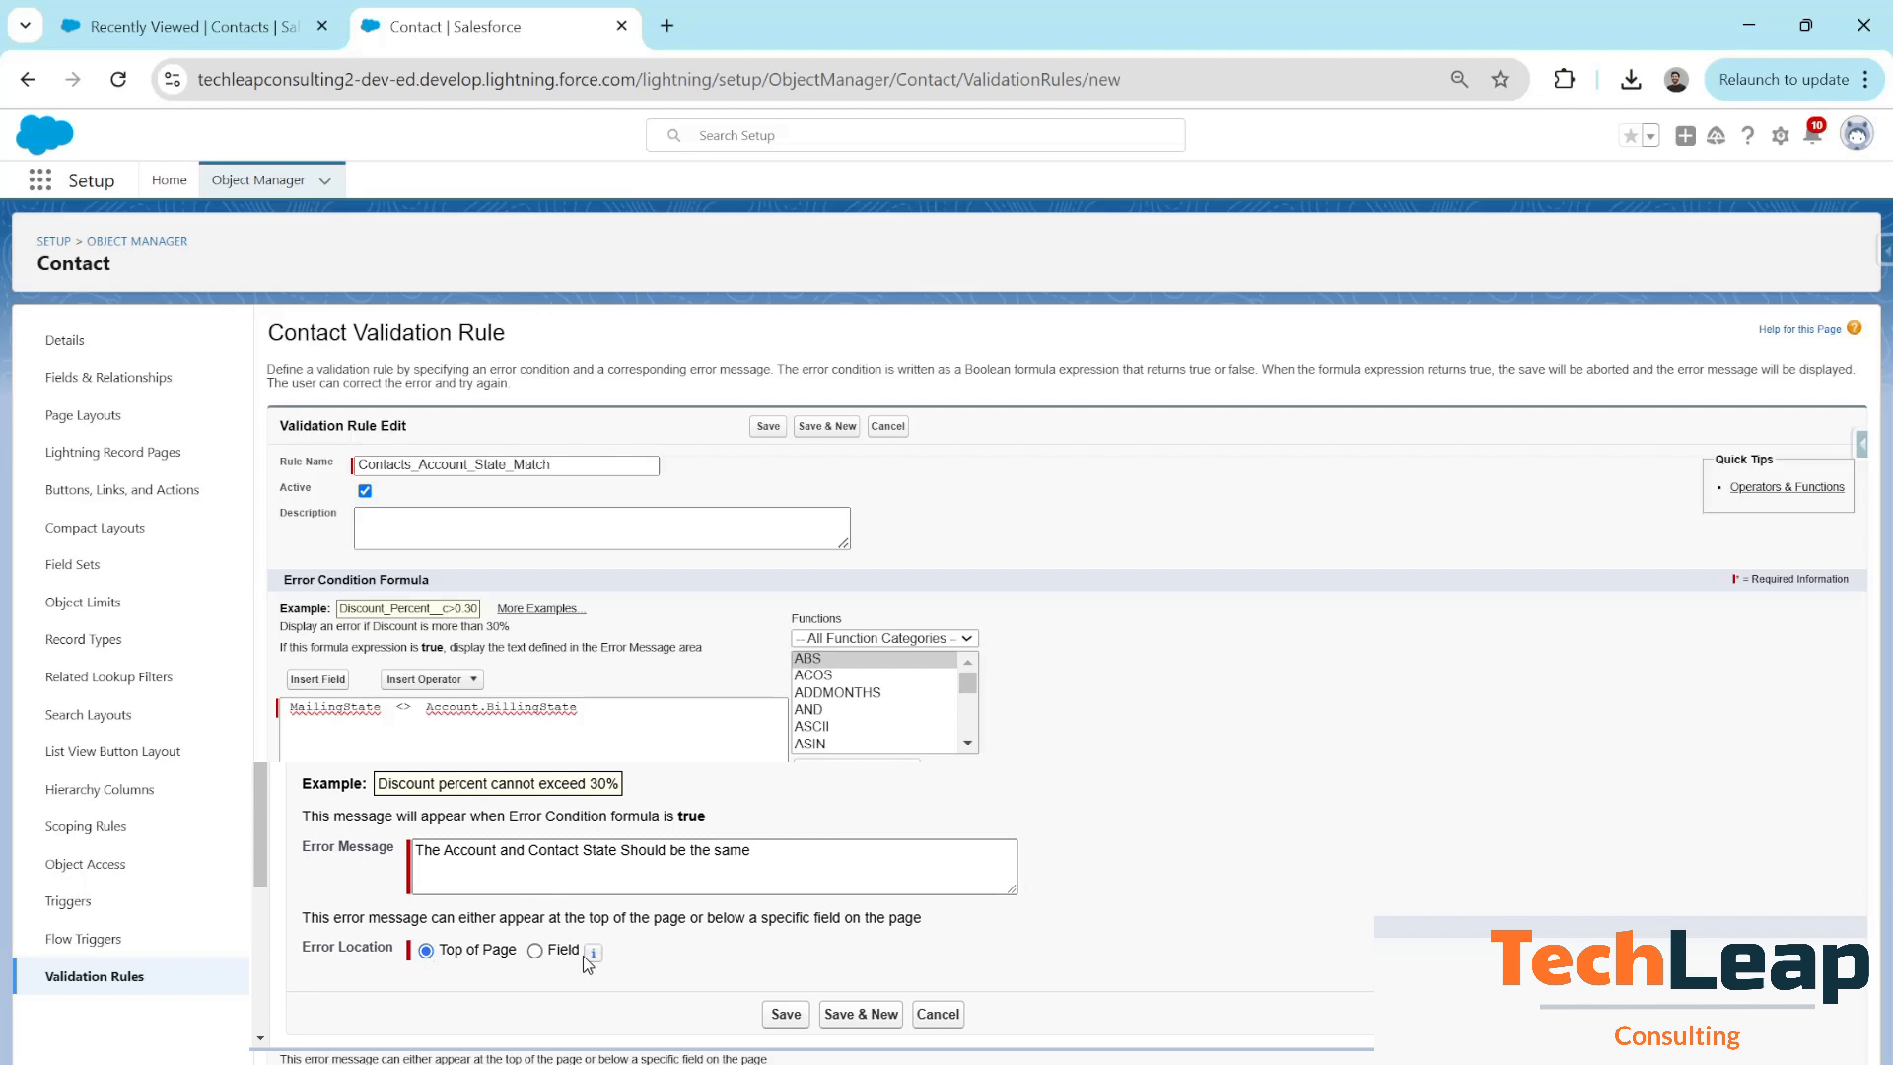
click(786, 1015)
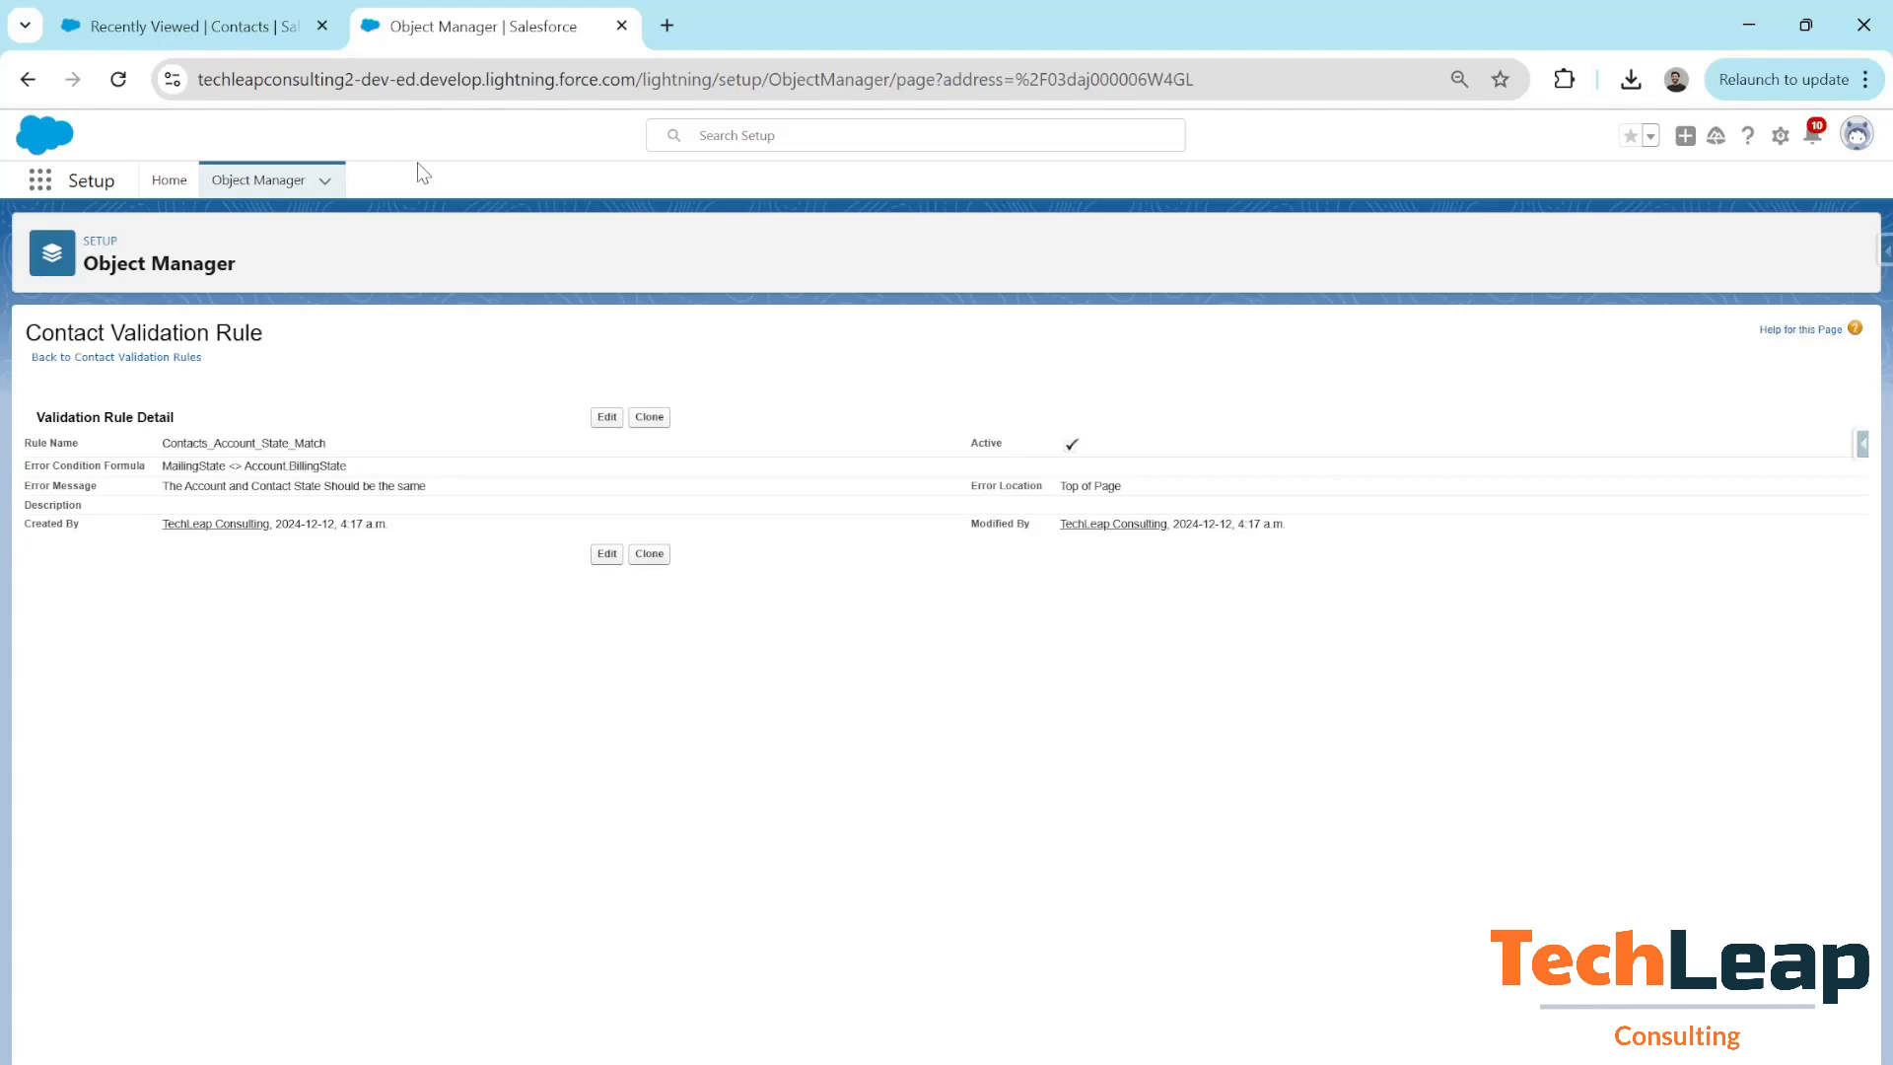
Start another new contact with the contact's first and last name, linked to Burton810 Inc
click(225, 17)
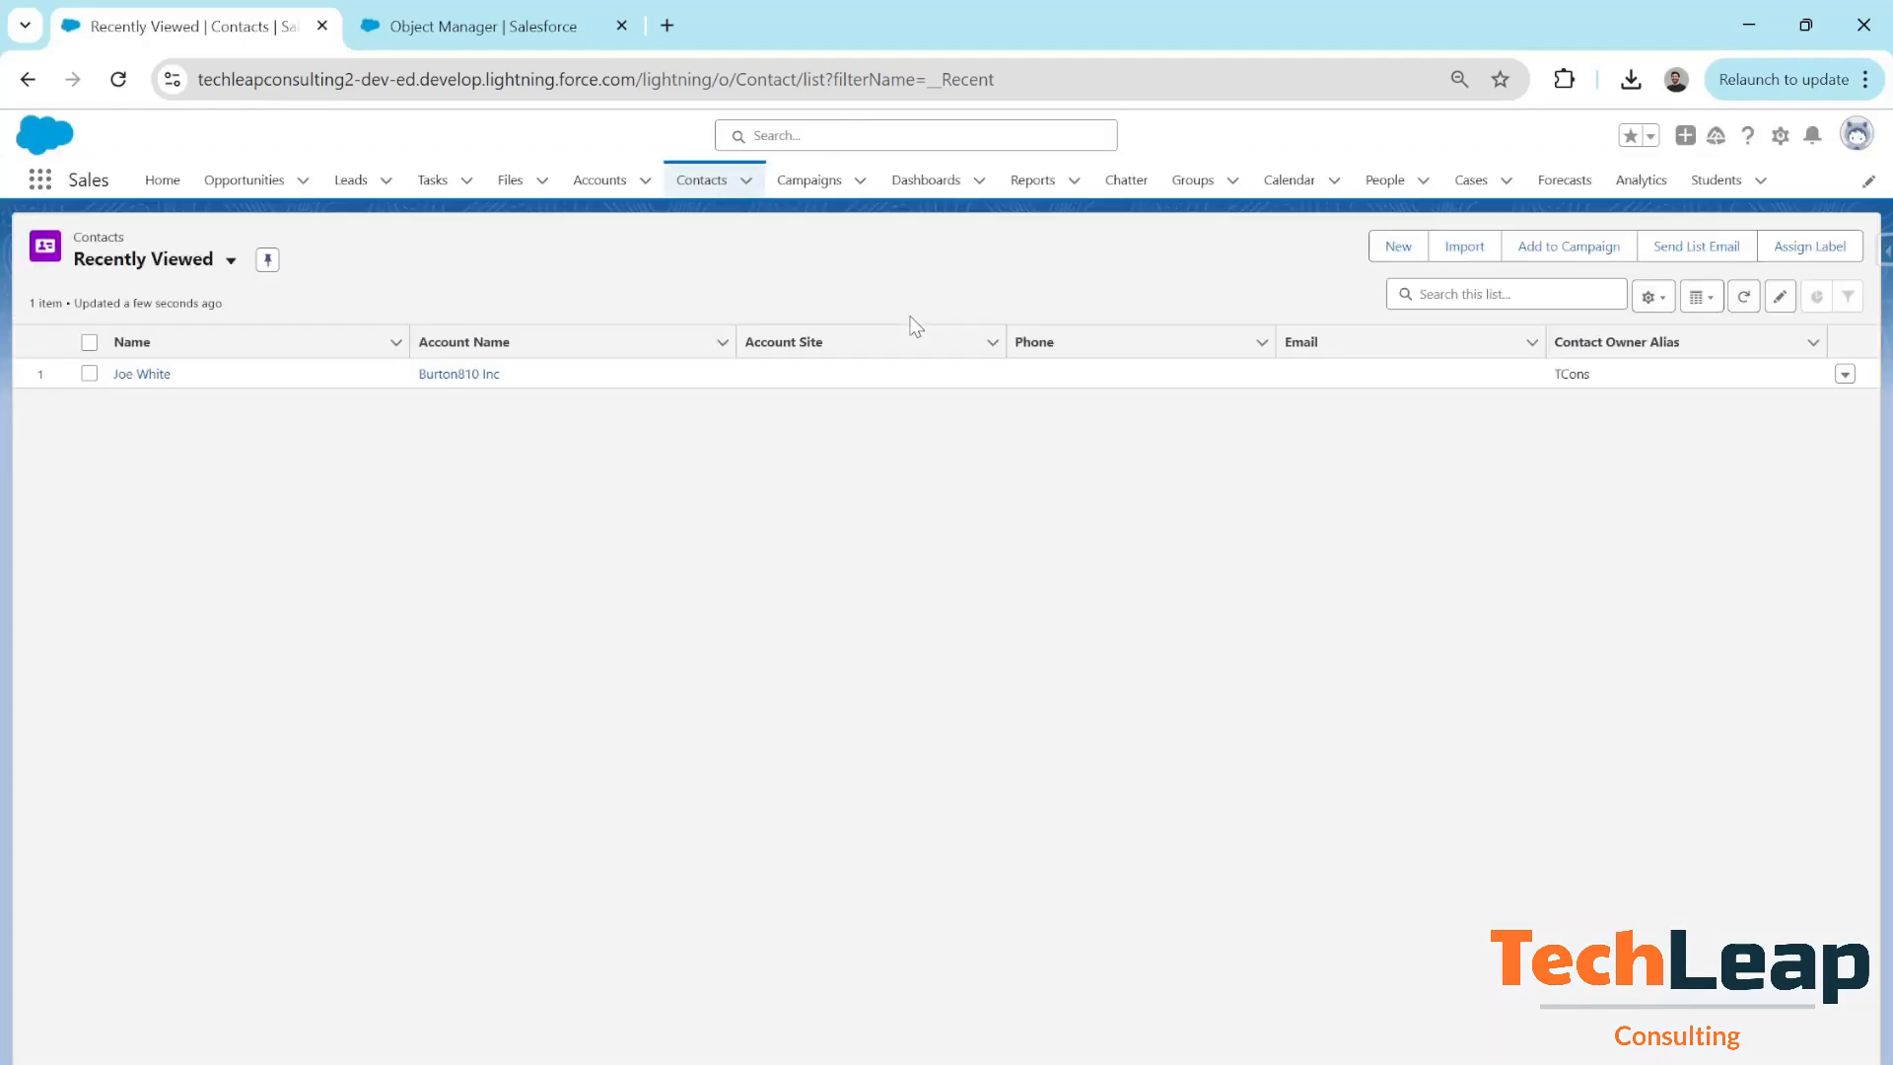
click(1402, 251)
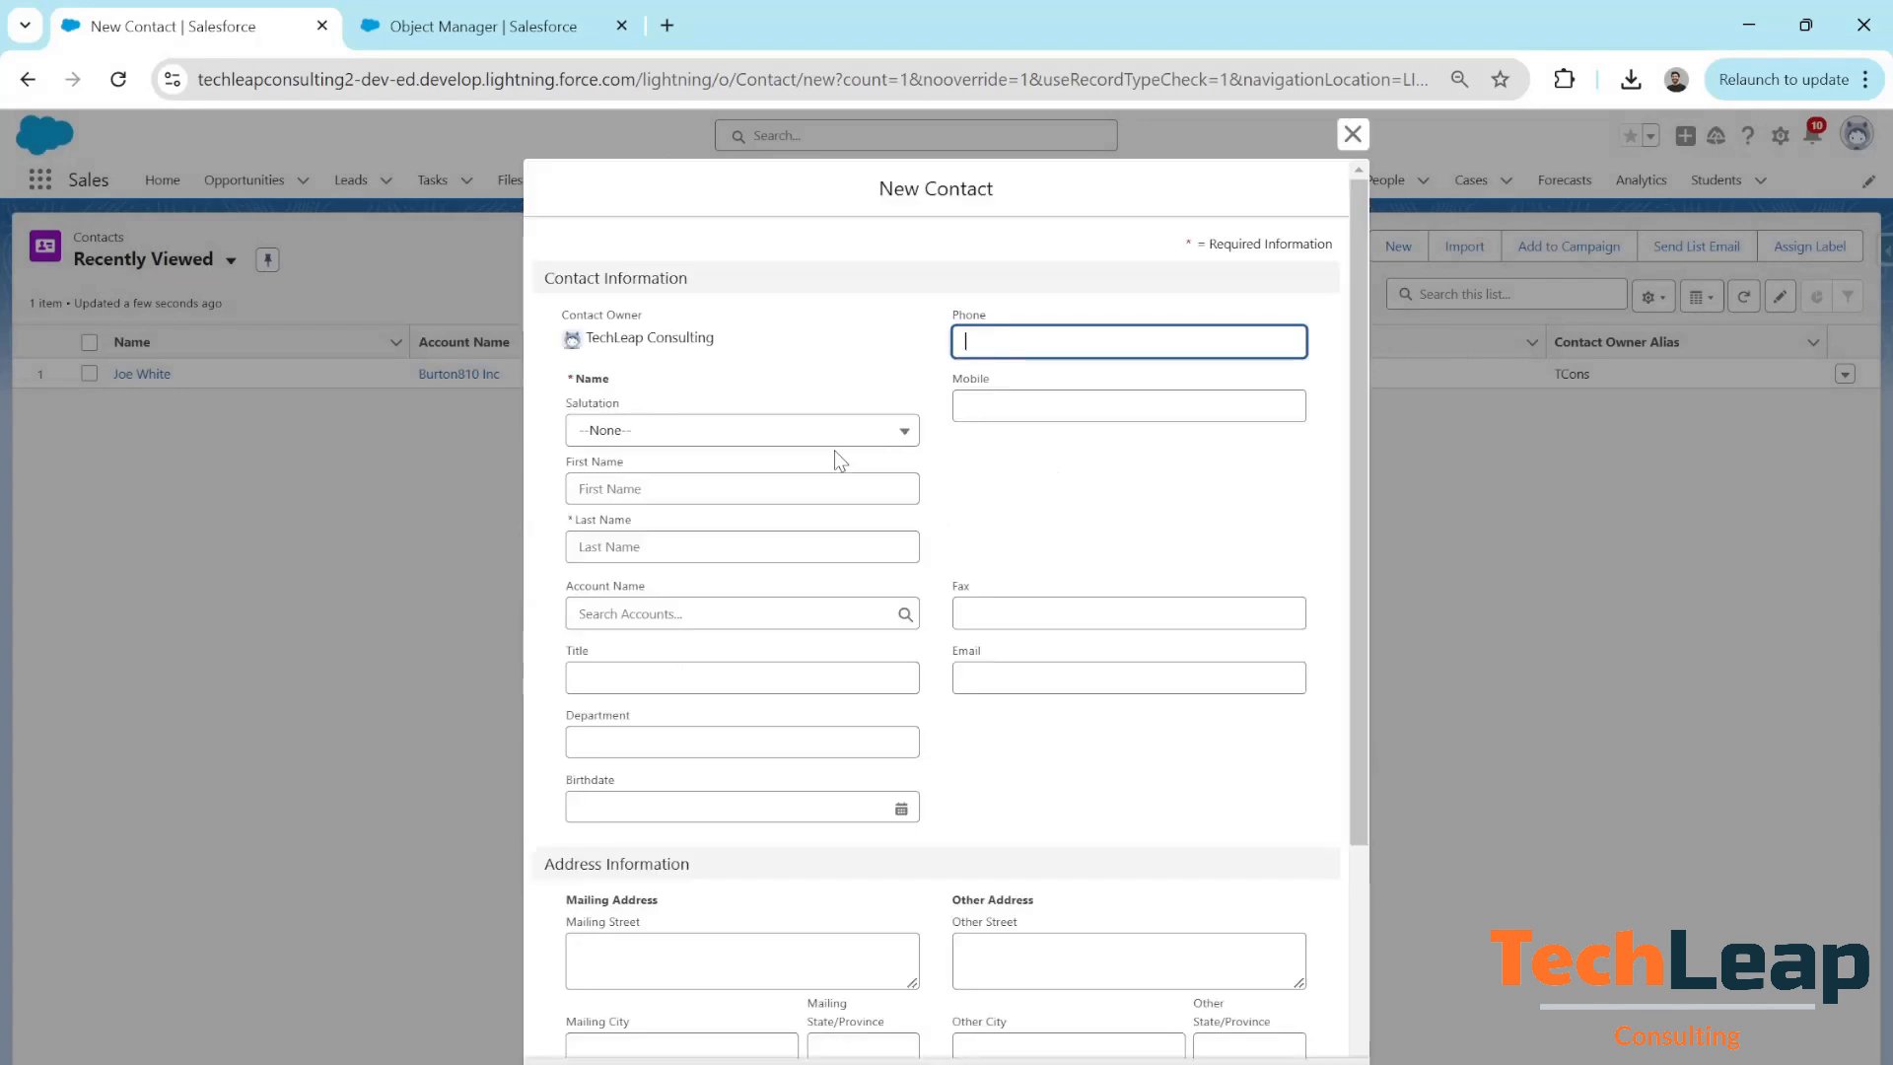
click(611, 493)
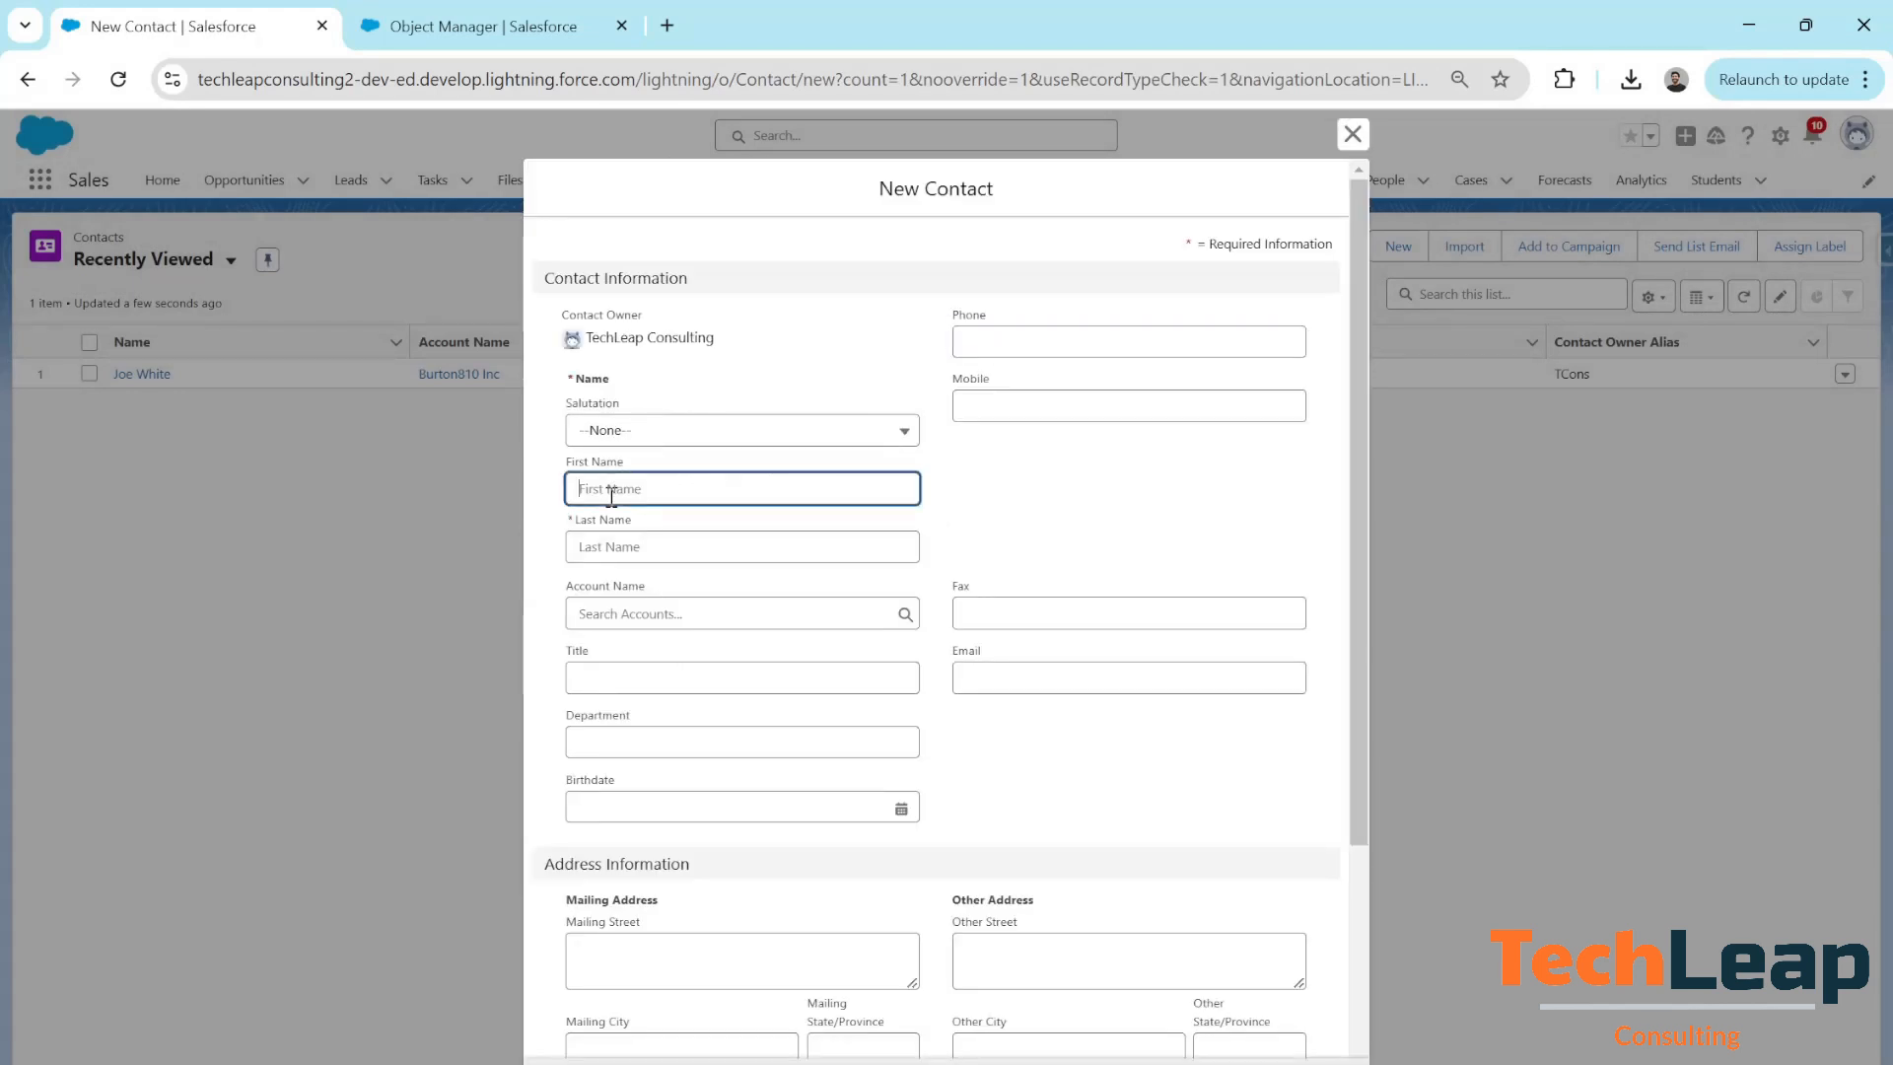
text(Will)
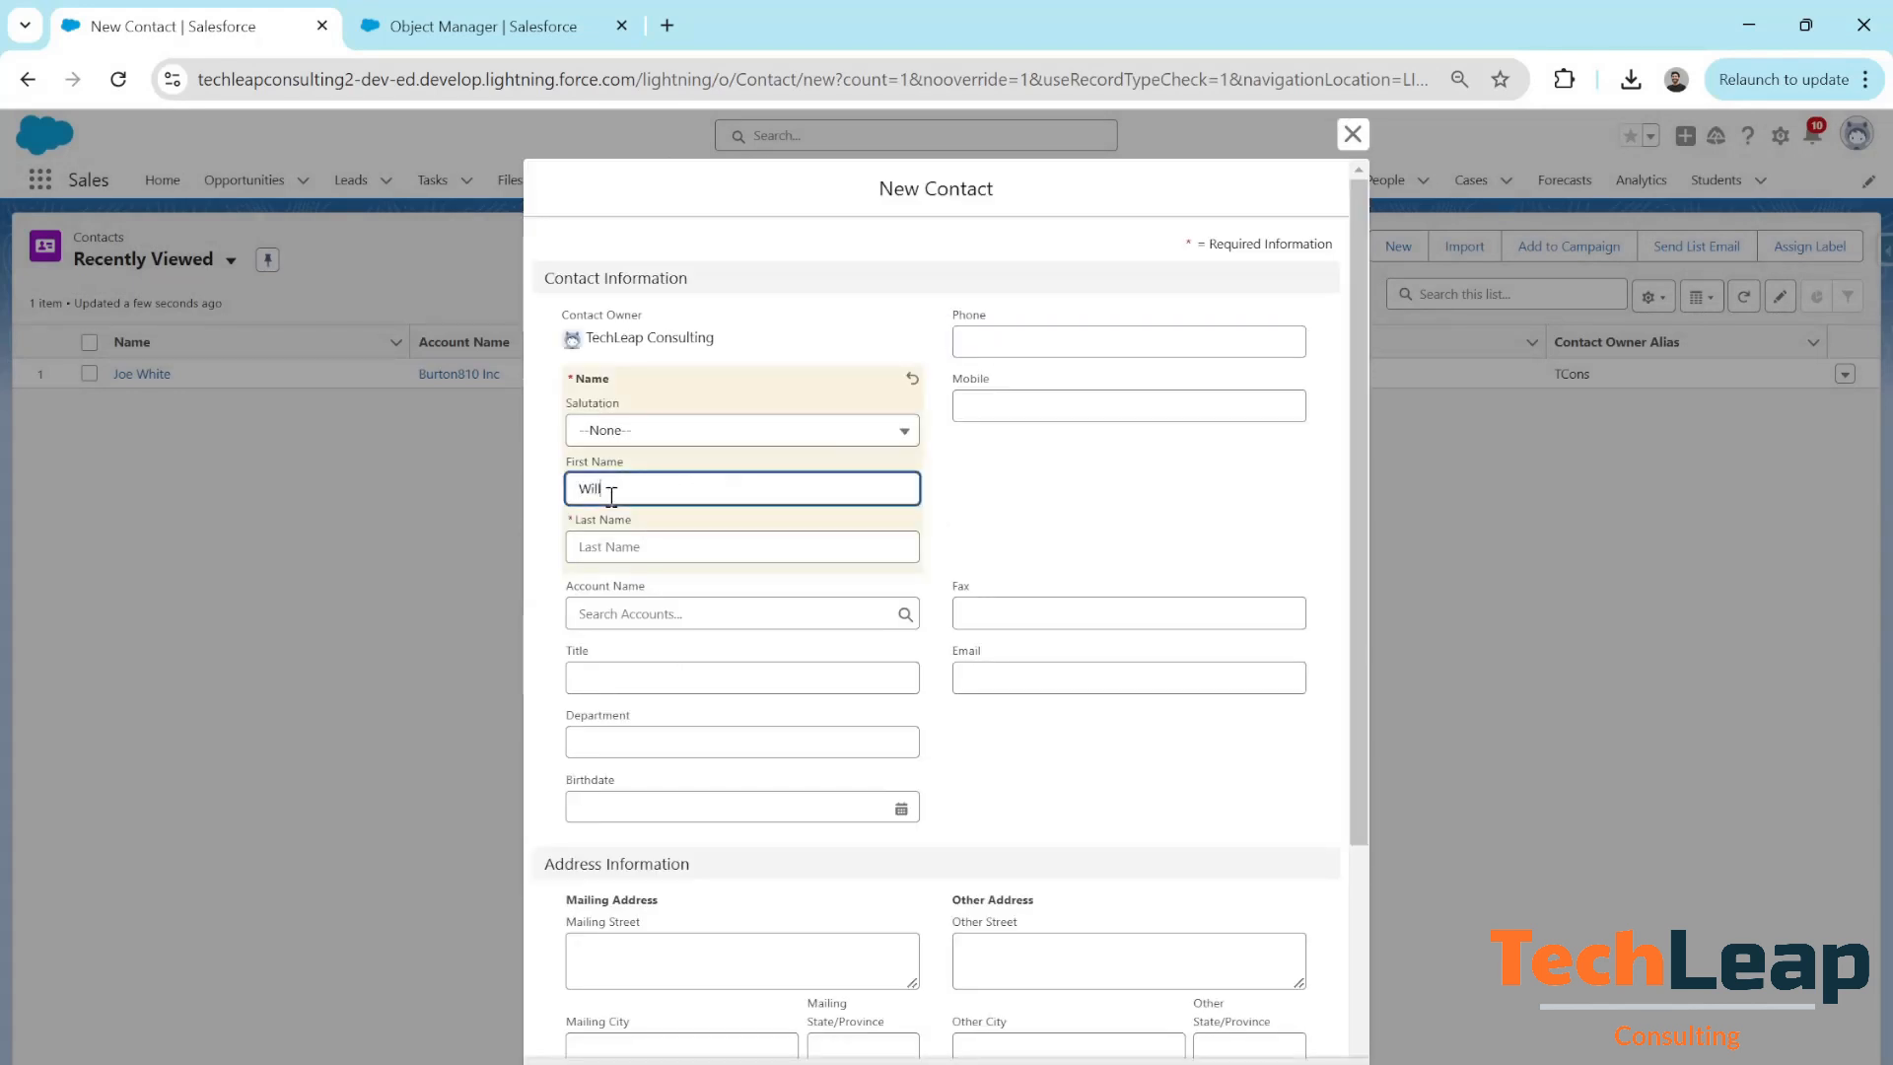
click(604, 550)
text(James)
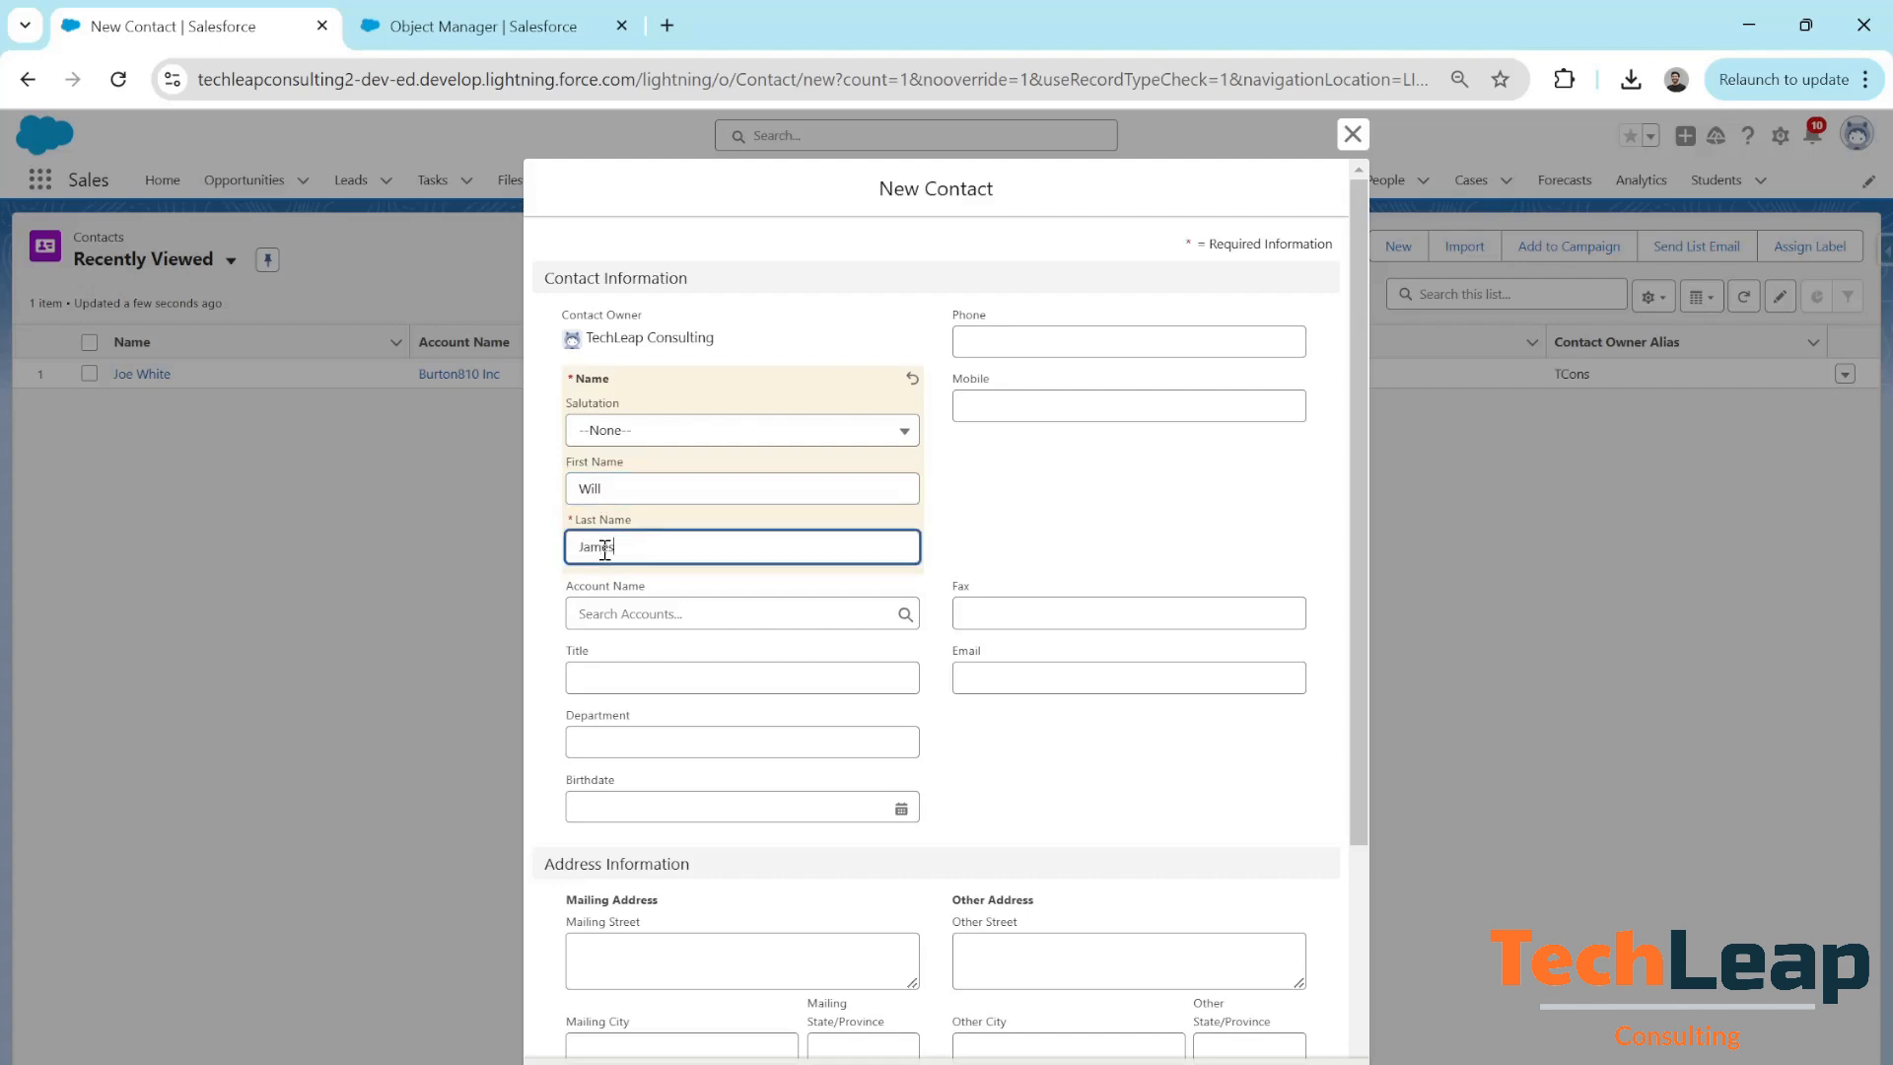
click(650, 608)
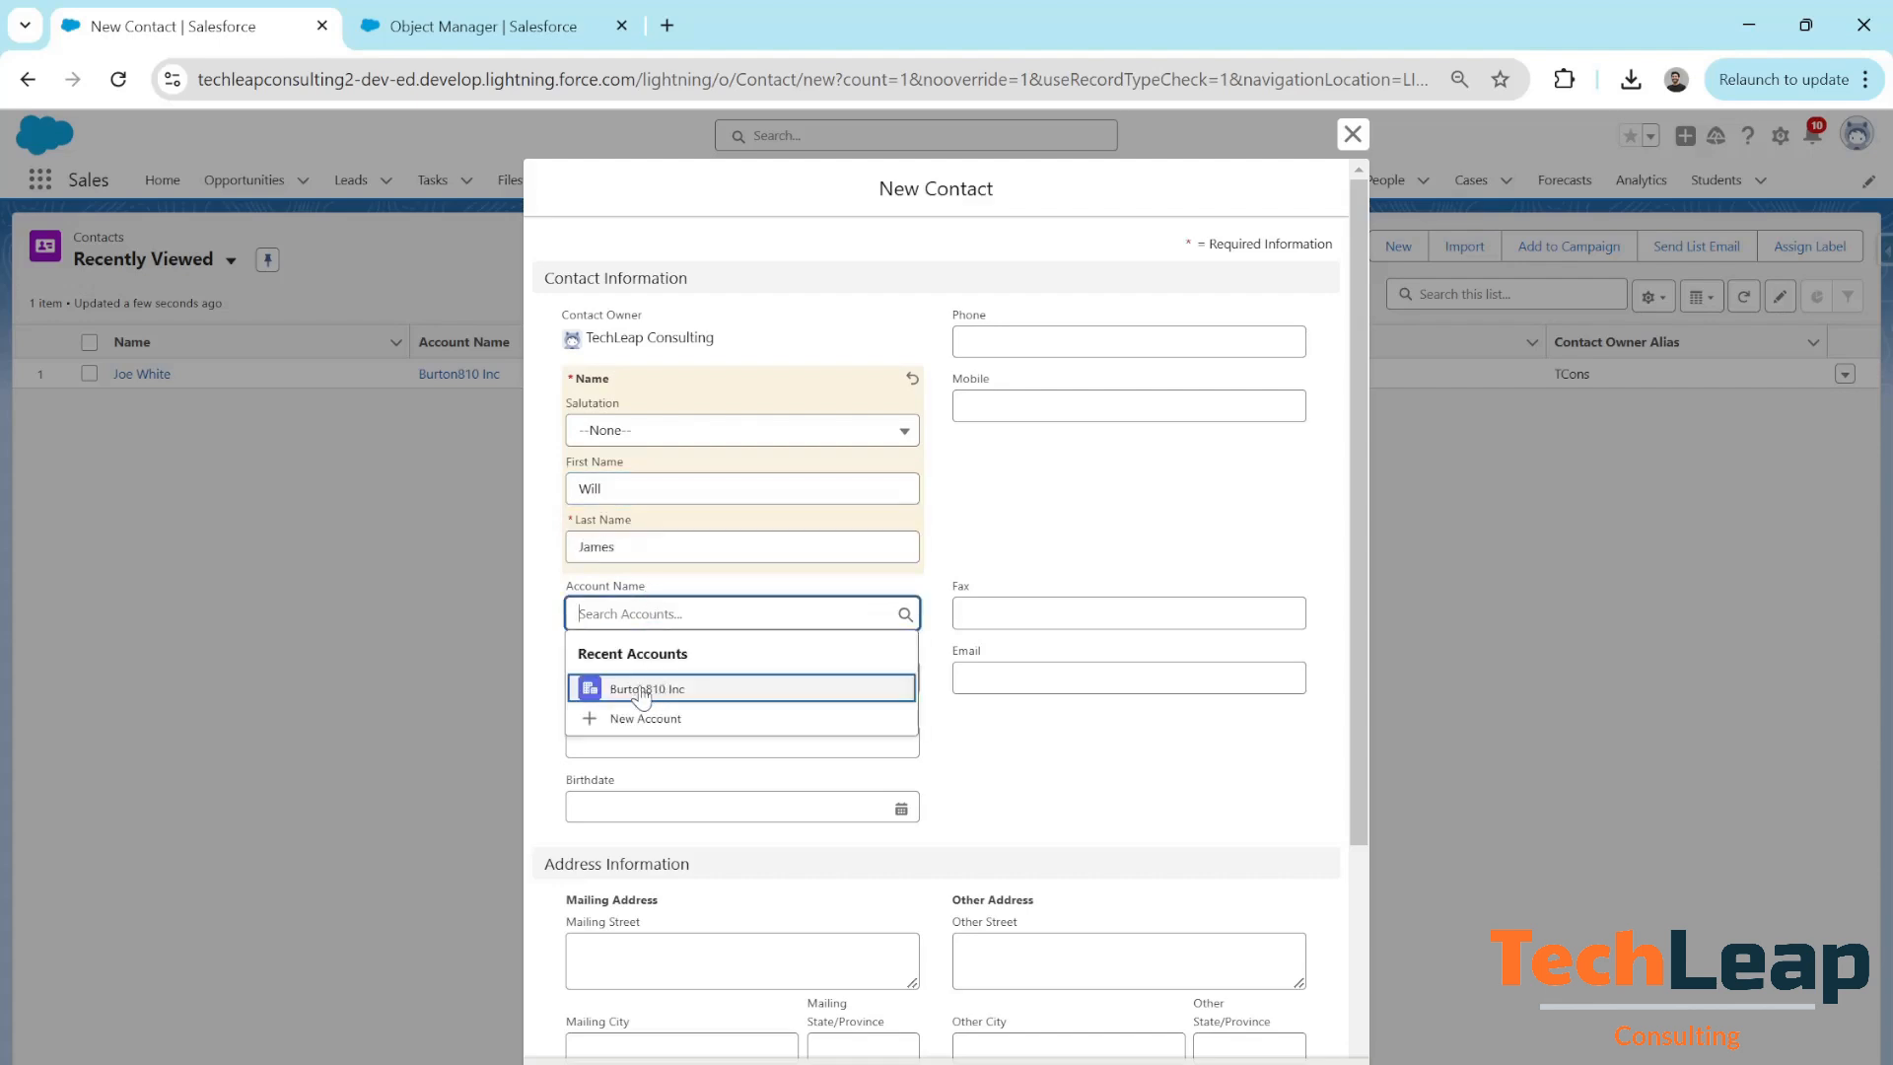
click(712, 687)
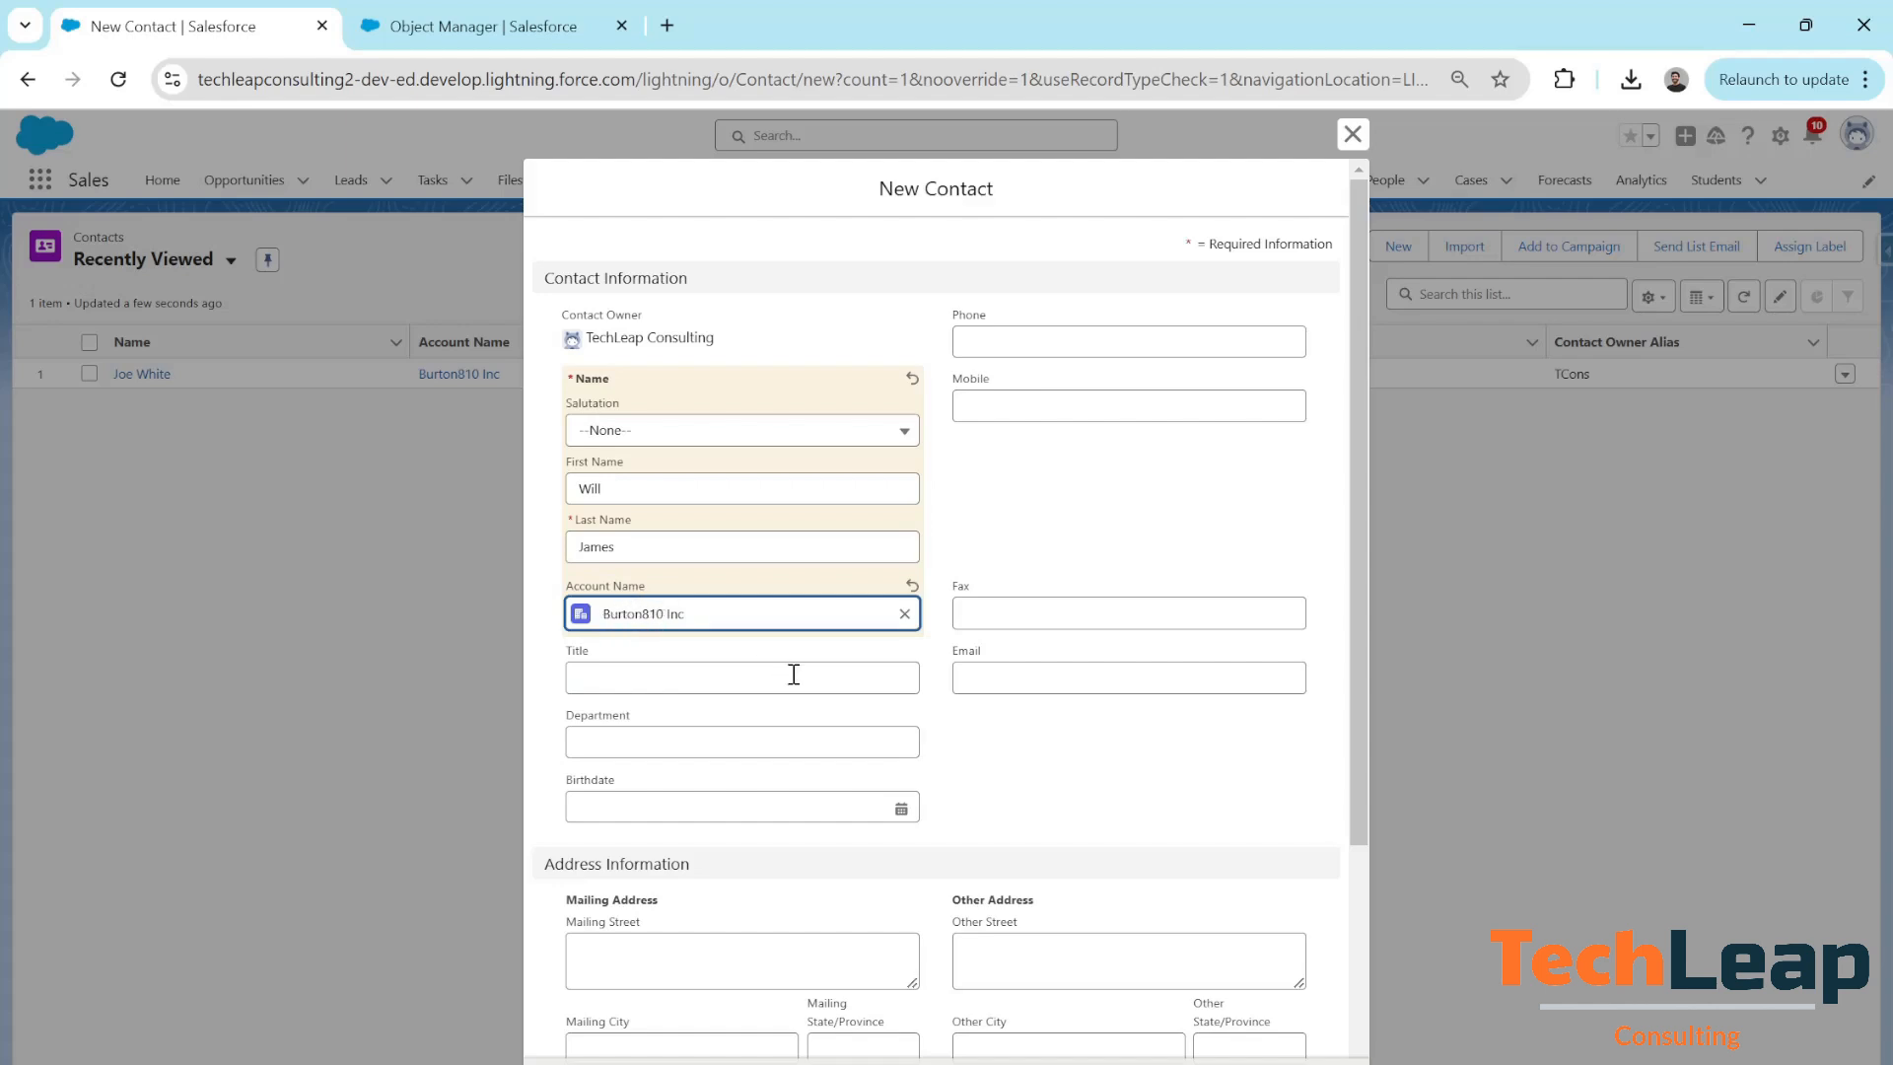
Enter NY as the Mailing State/Province and try saving the contact to trigger the validation error
scroll(994, 779, down, 4)
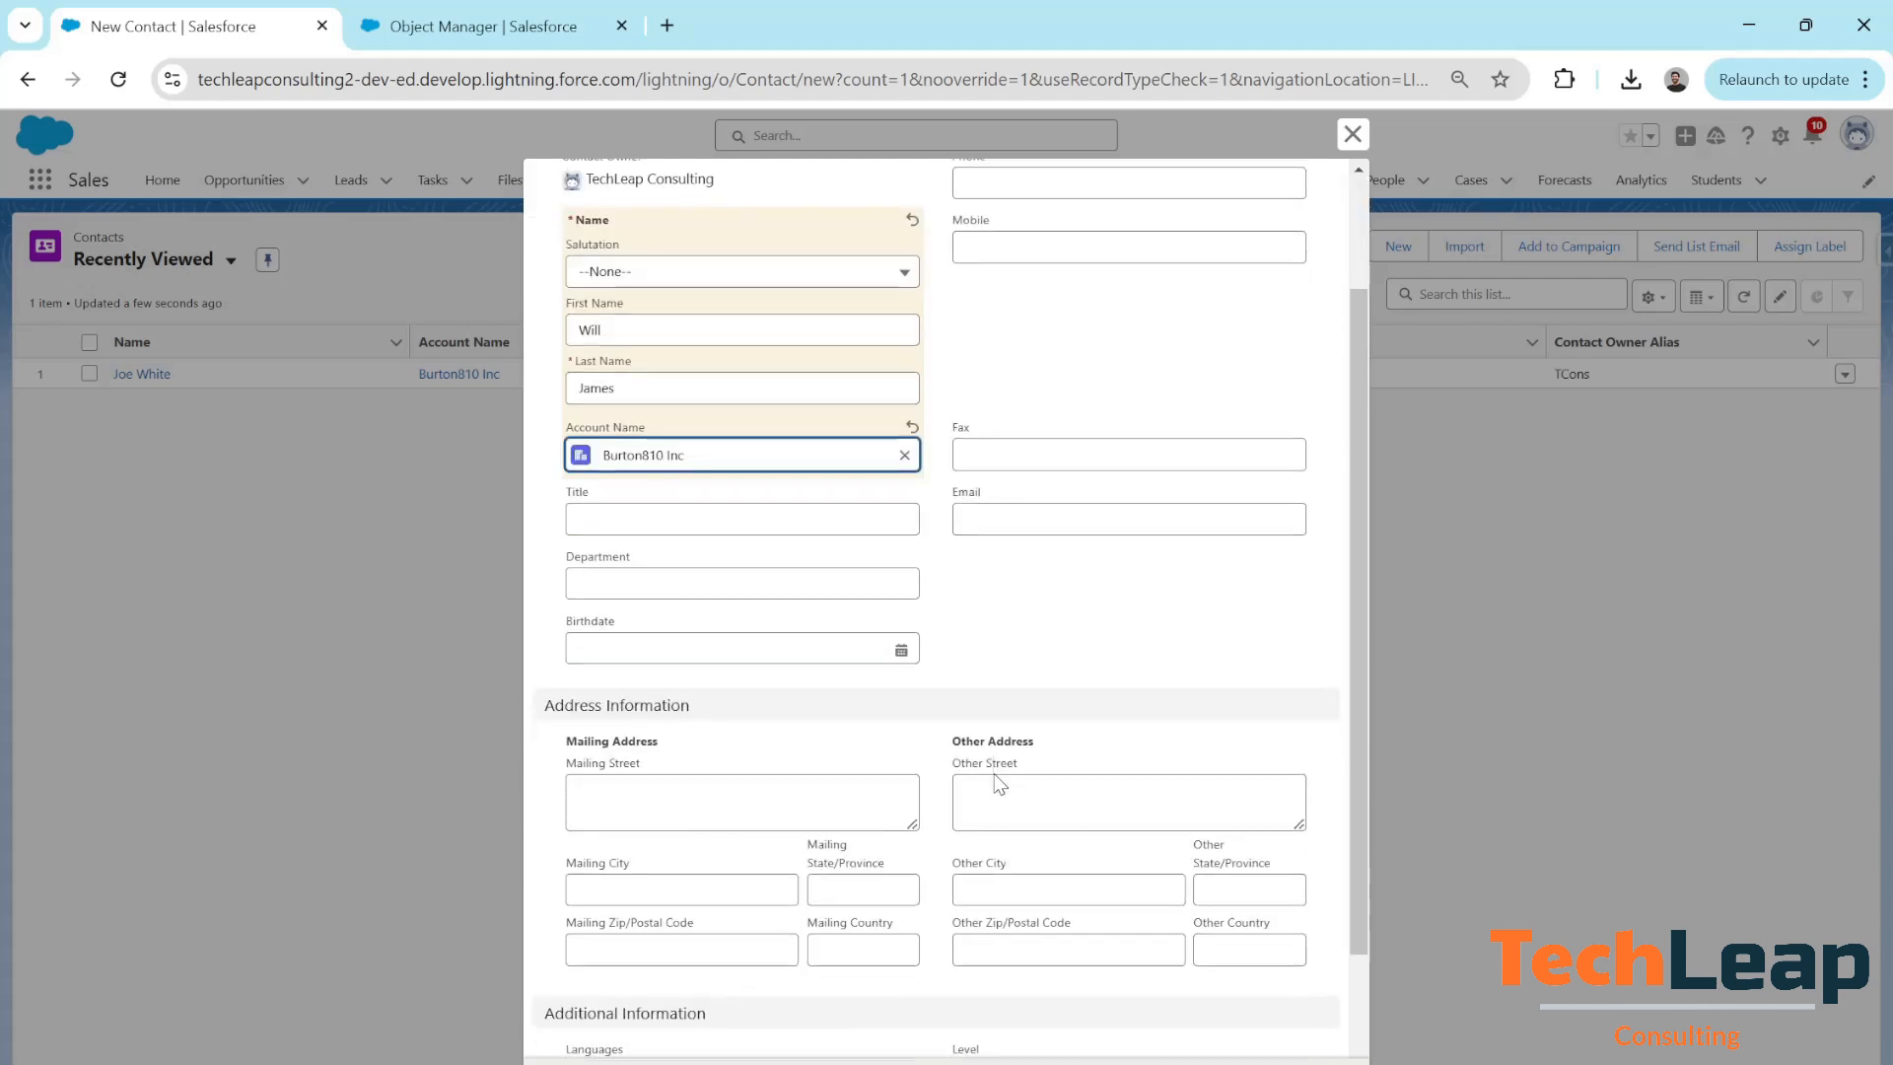
click(853, 684)
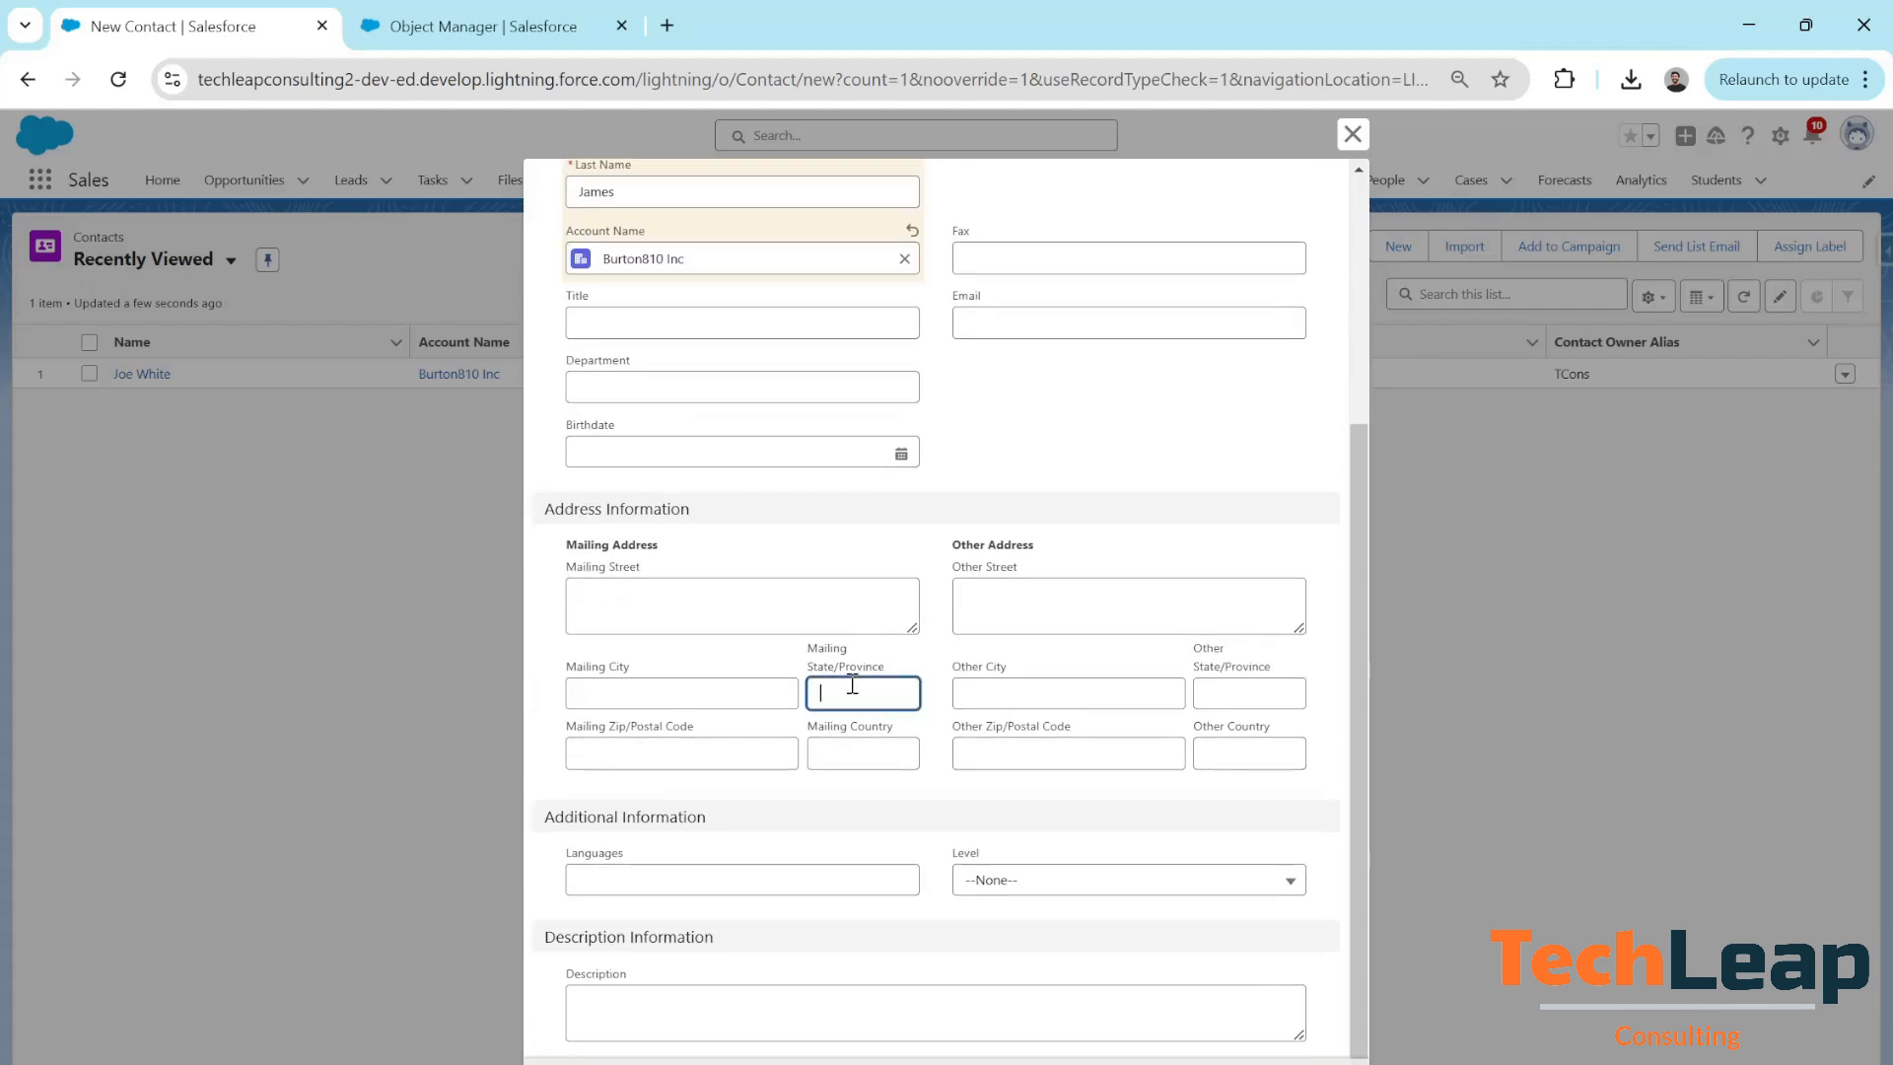
text(NY)
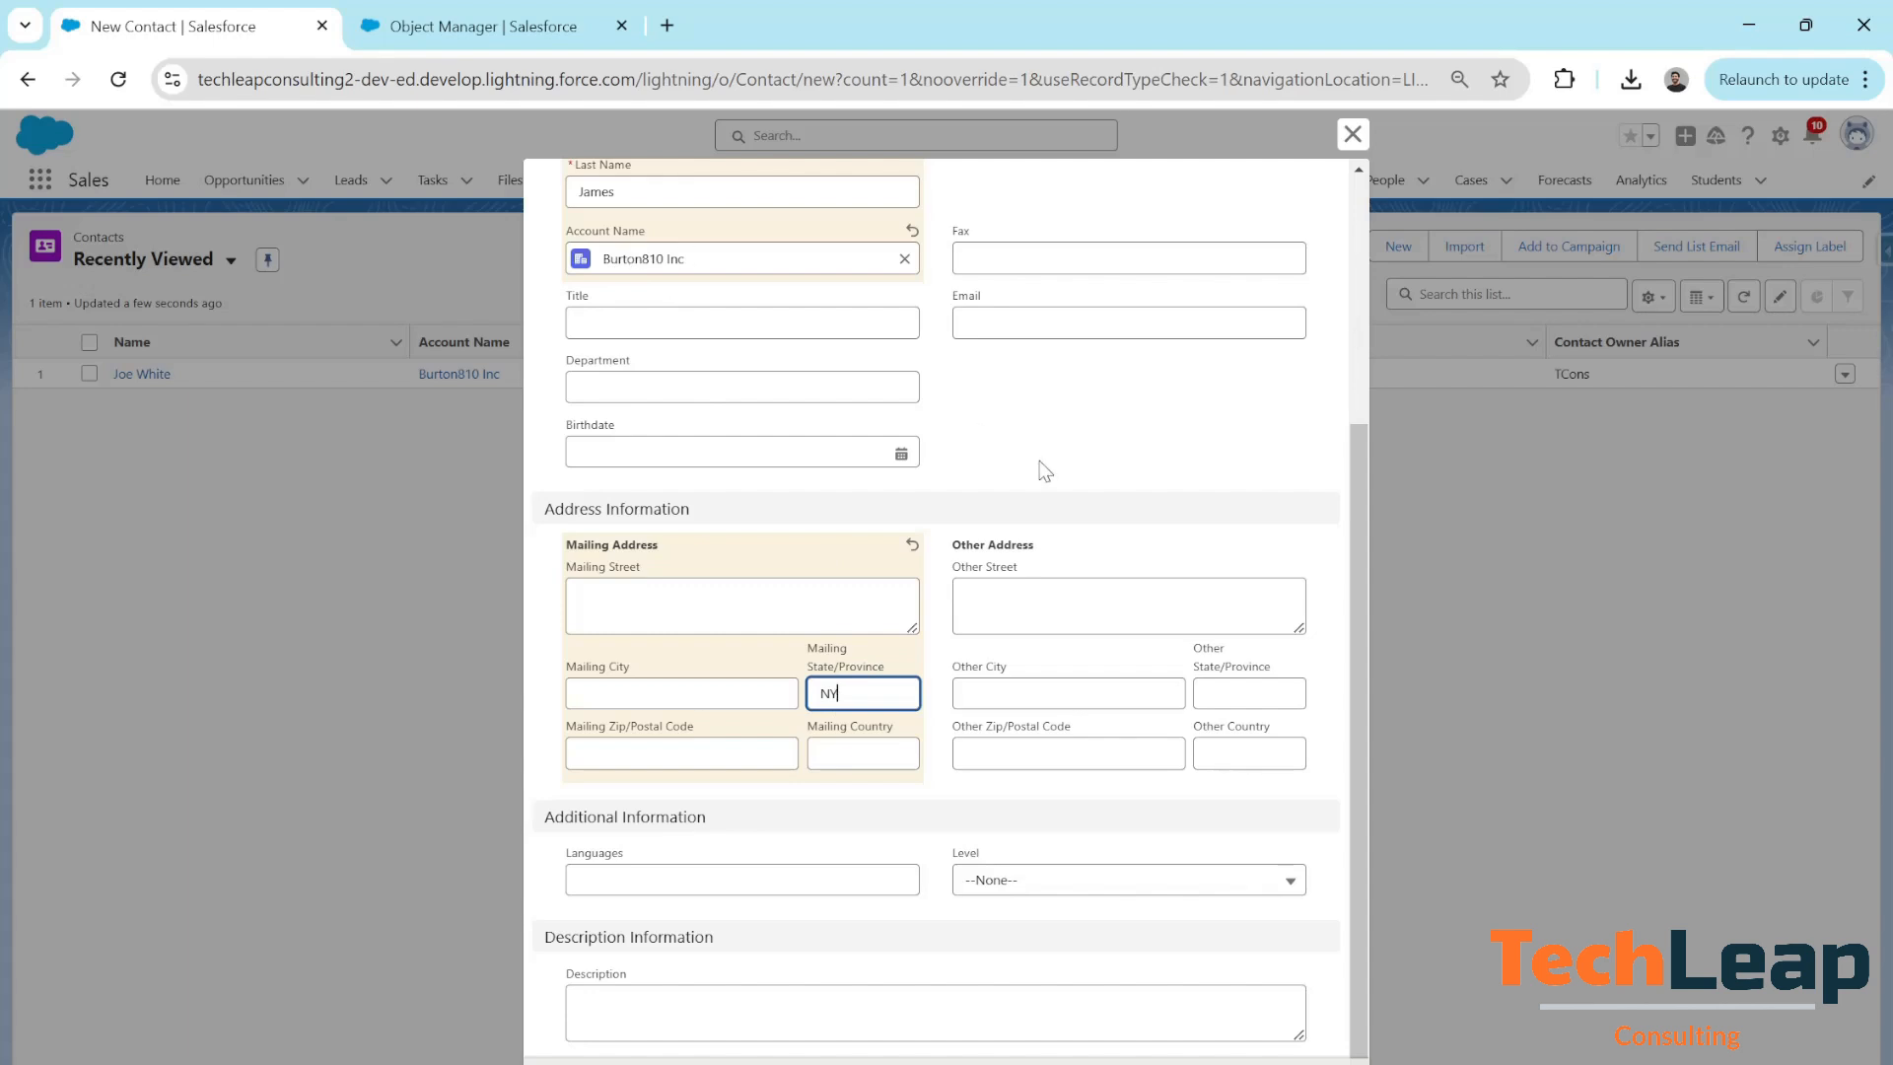
click(1031, 1062)
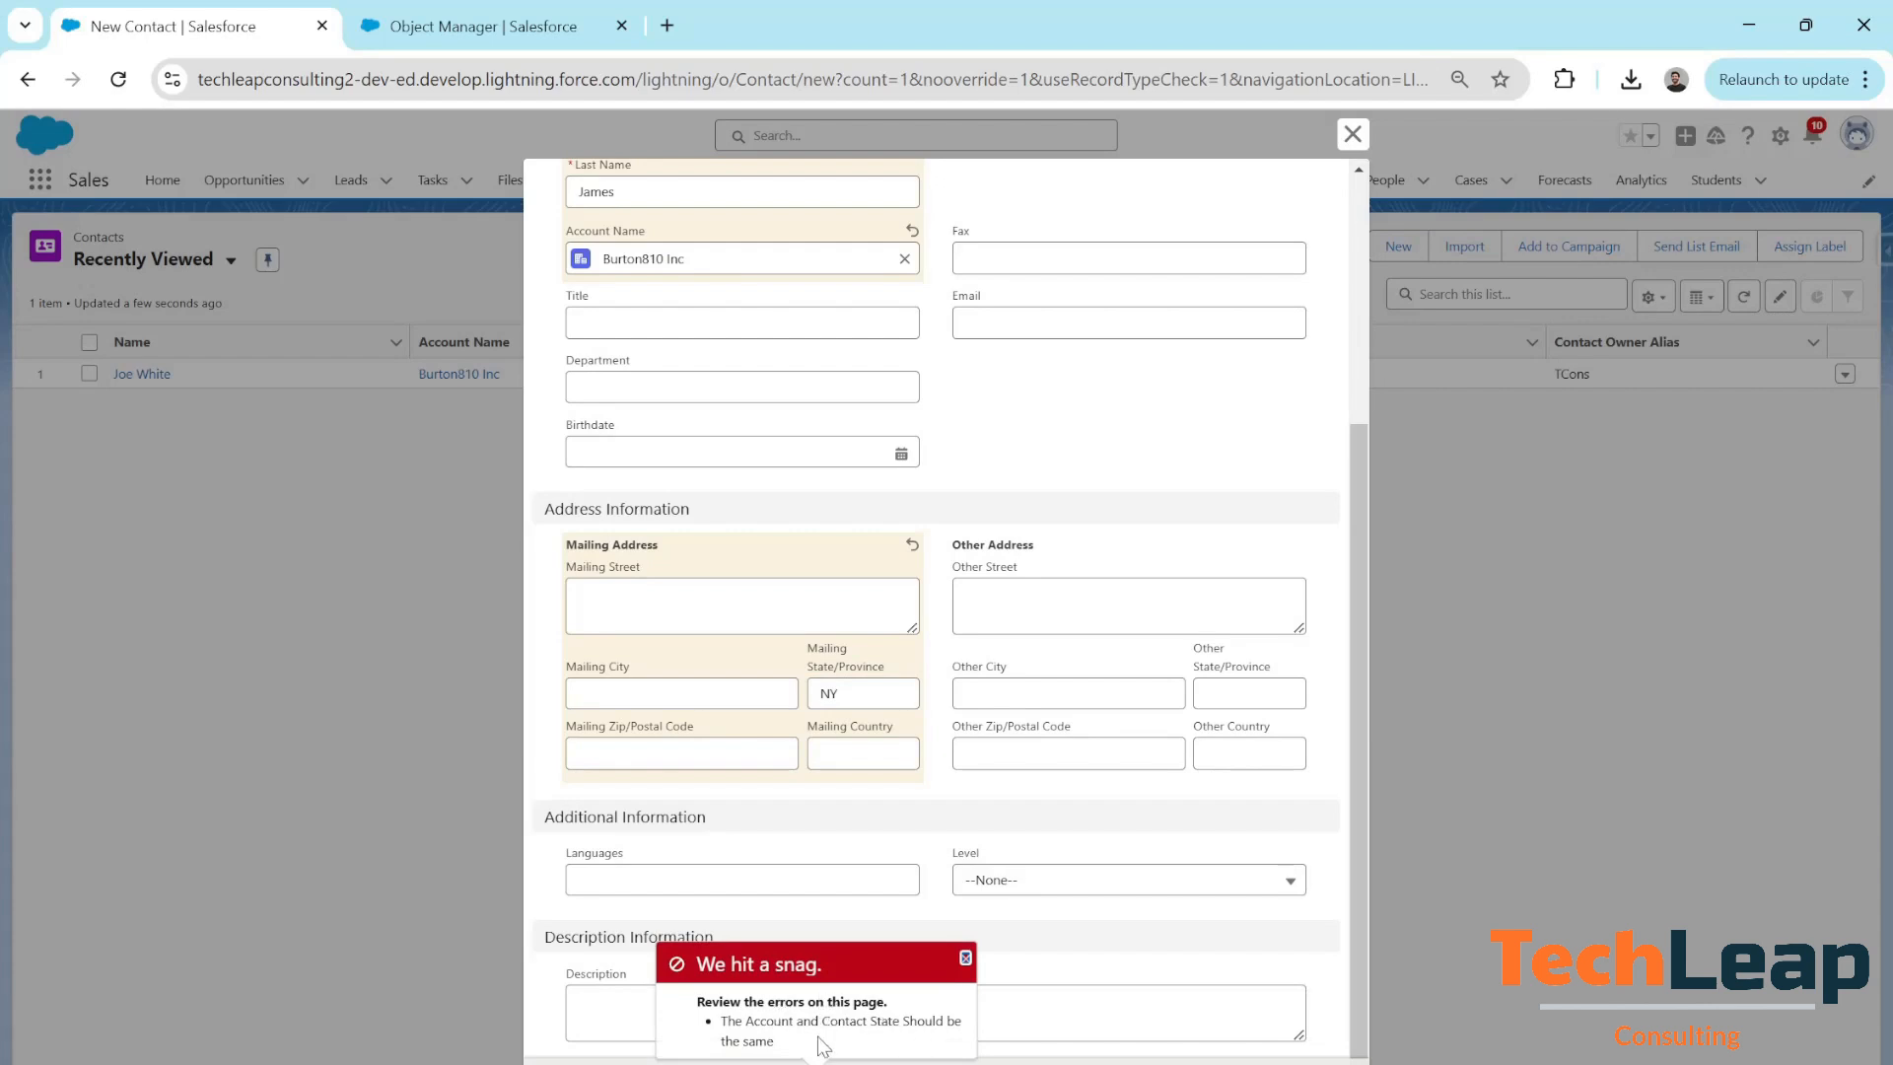
Correct the contact's Mailing State/Province to NC
click(867, 680)
key(BackSpace)
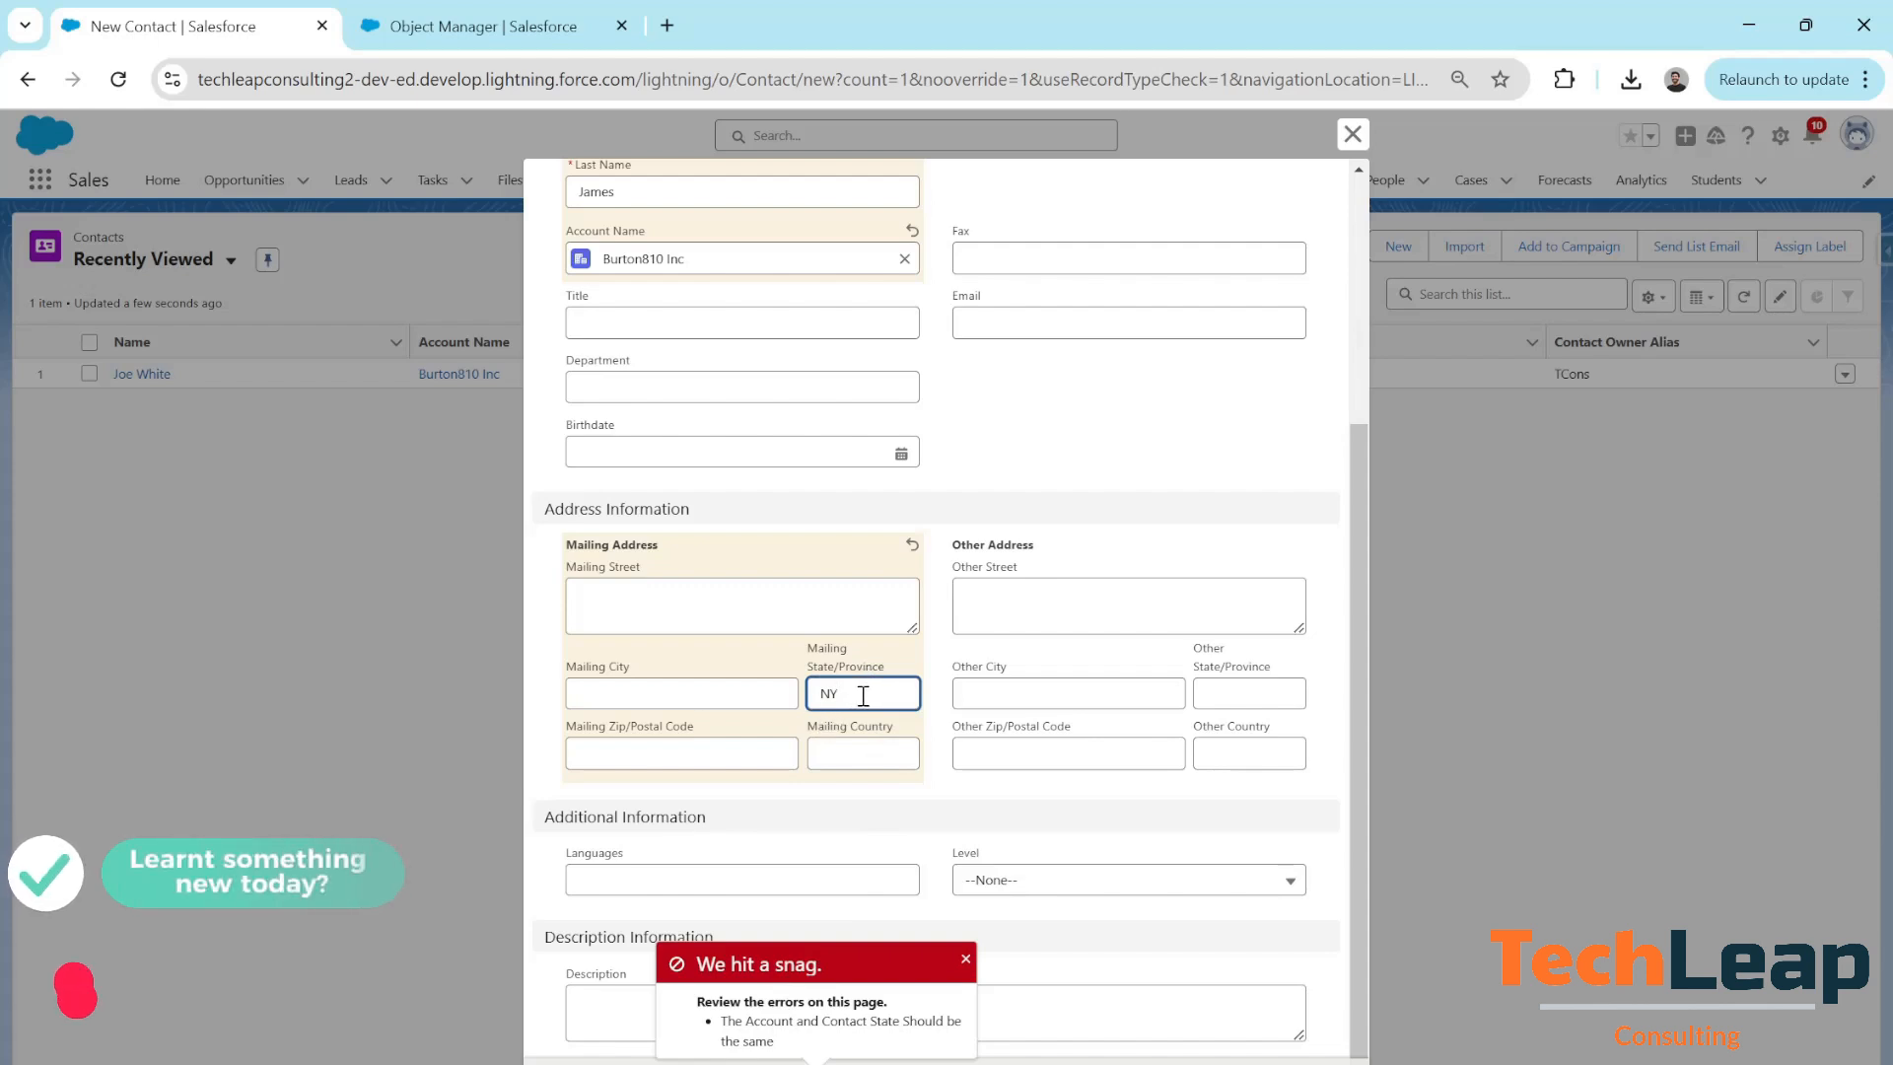
text(C)
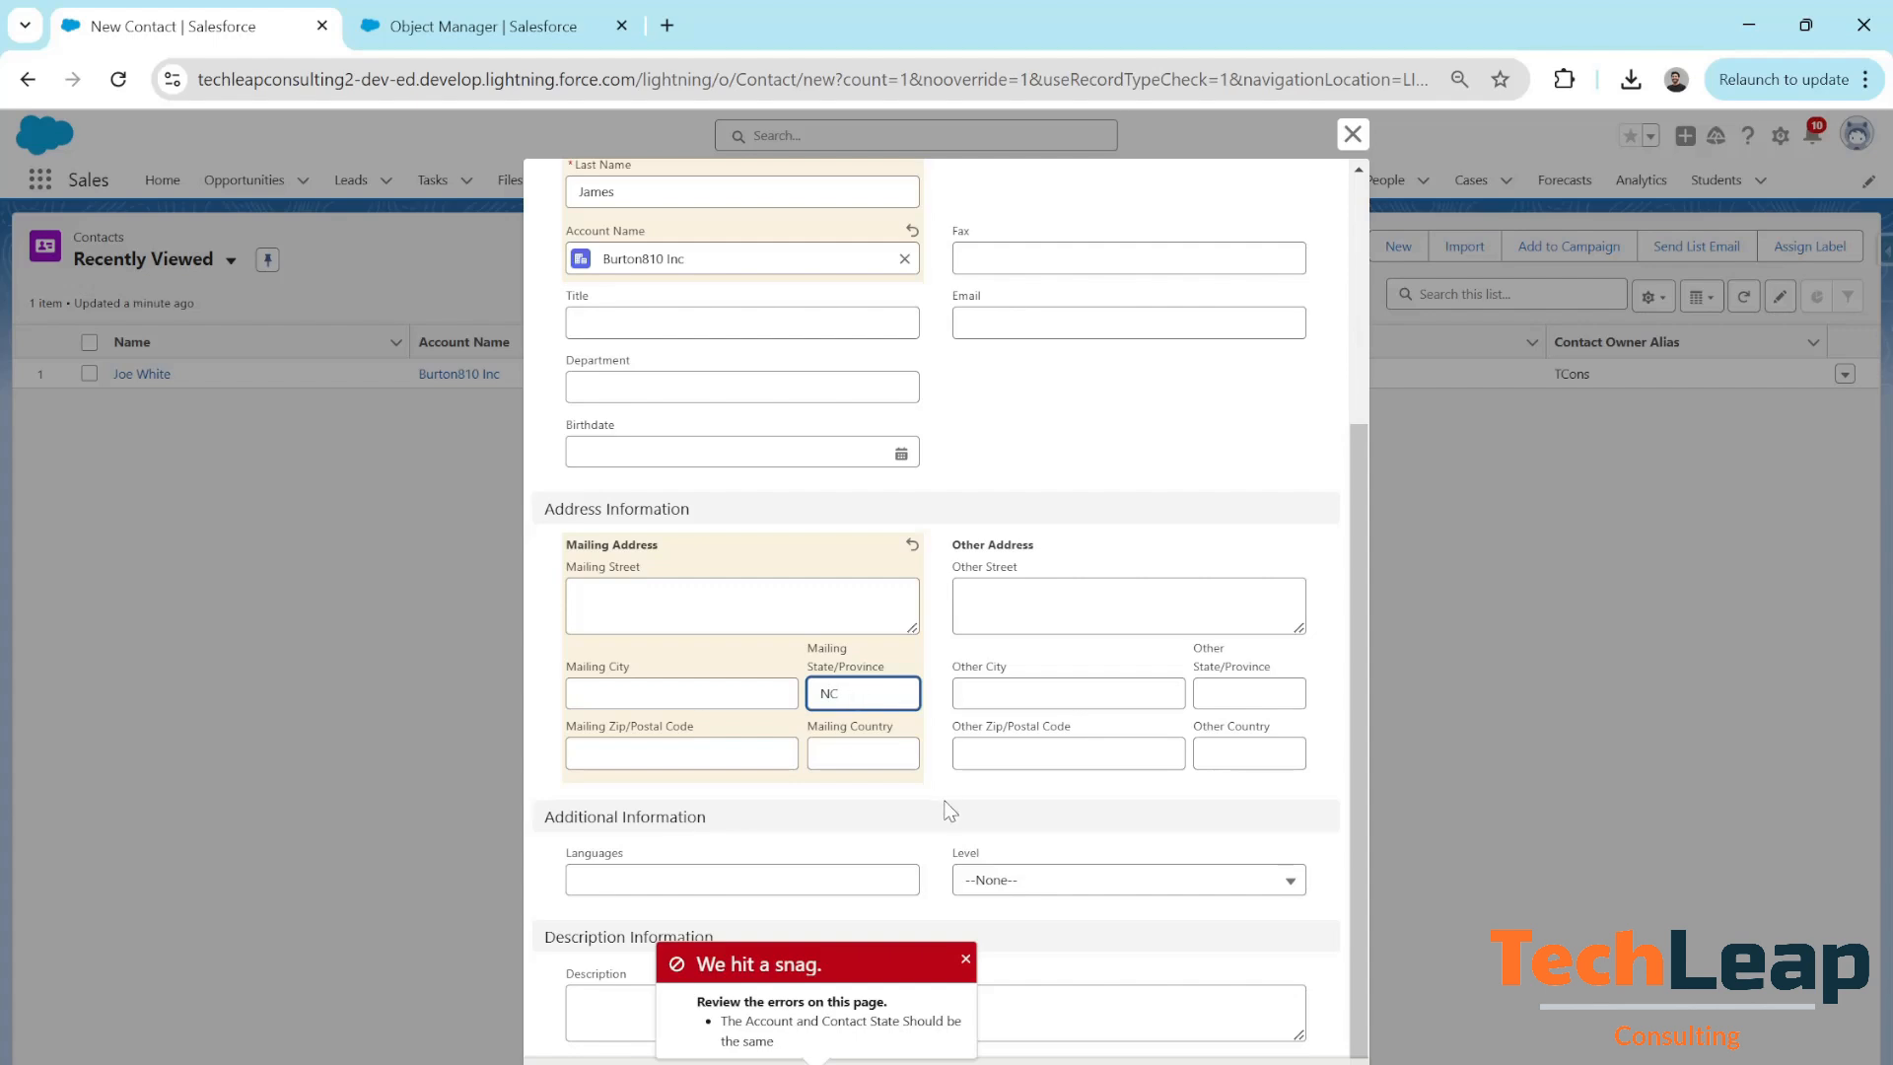
Save the new Burton810 Inc contact and view its Details showing Mailing Address NC
click(965, 959)
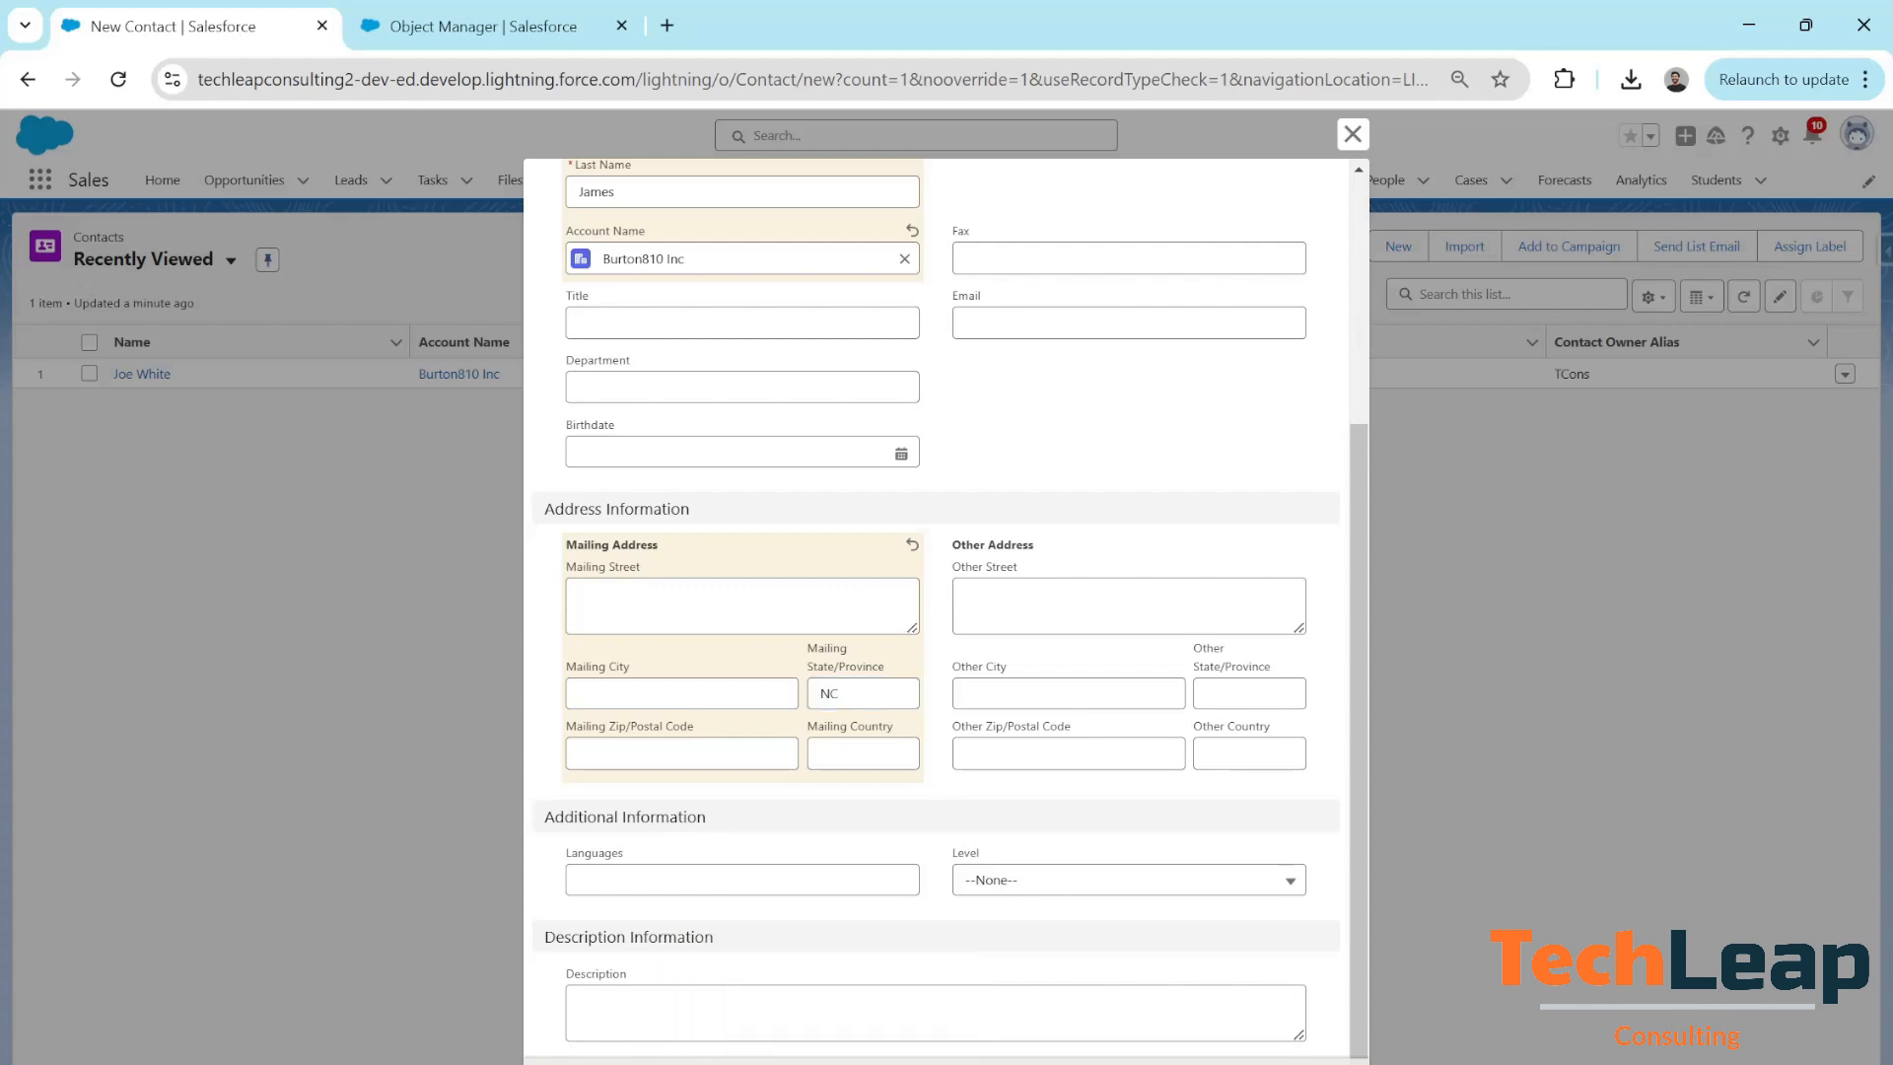
click(1051, 1063)
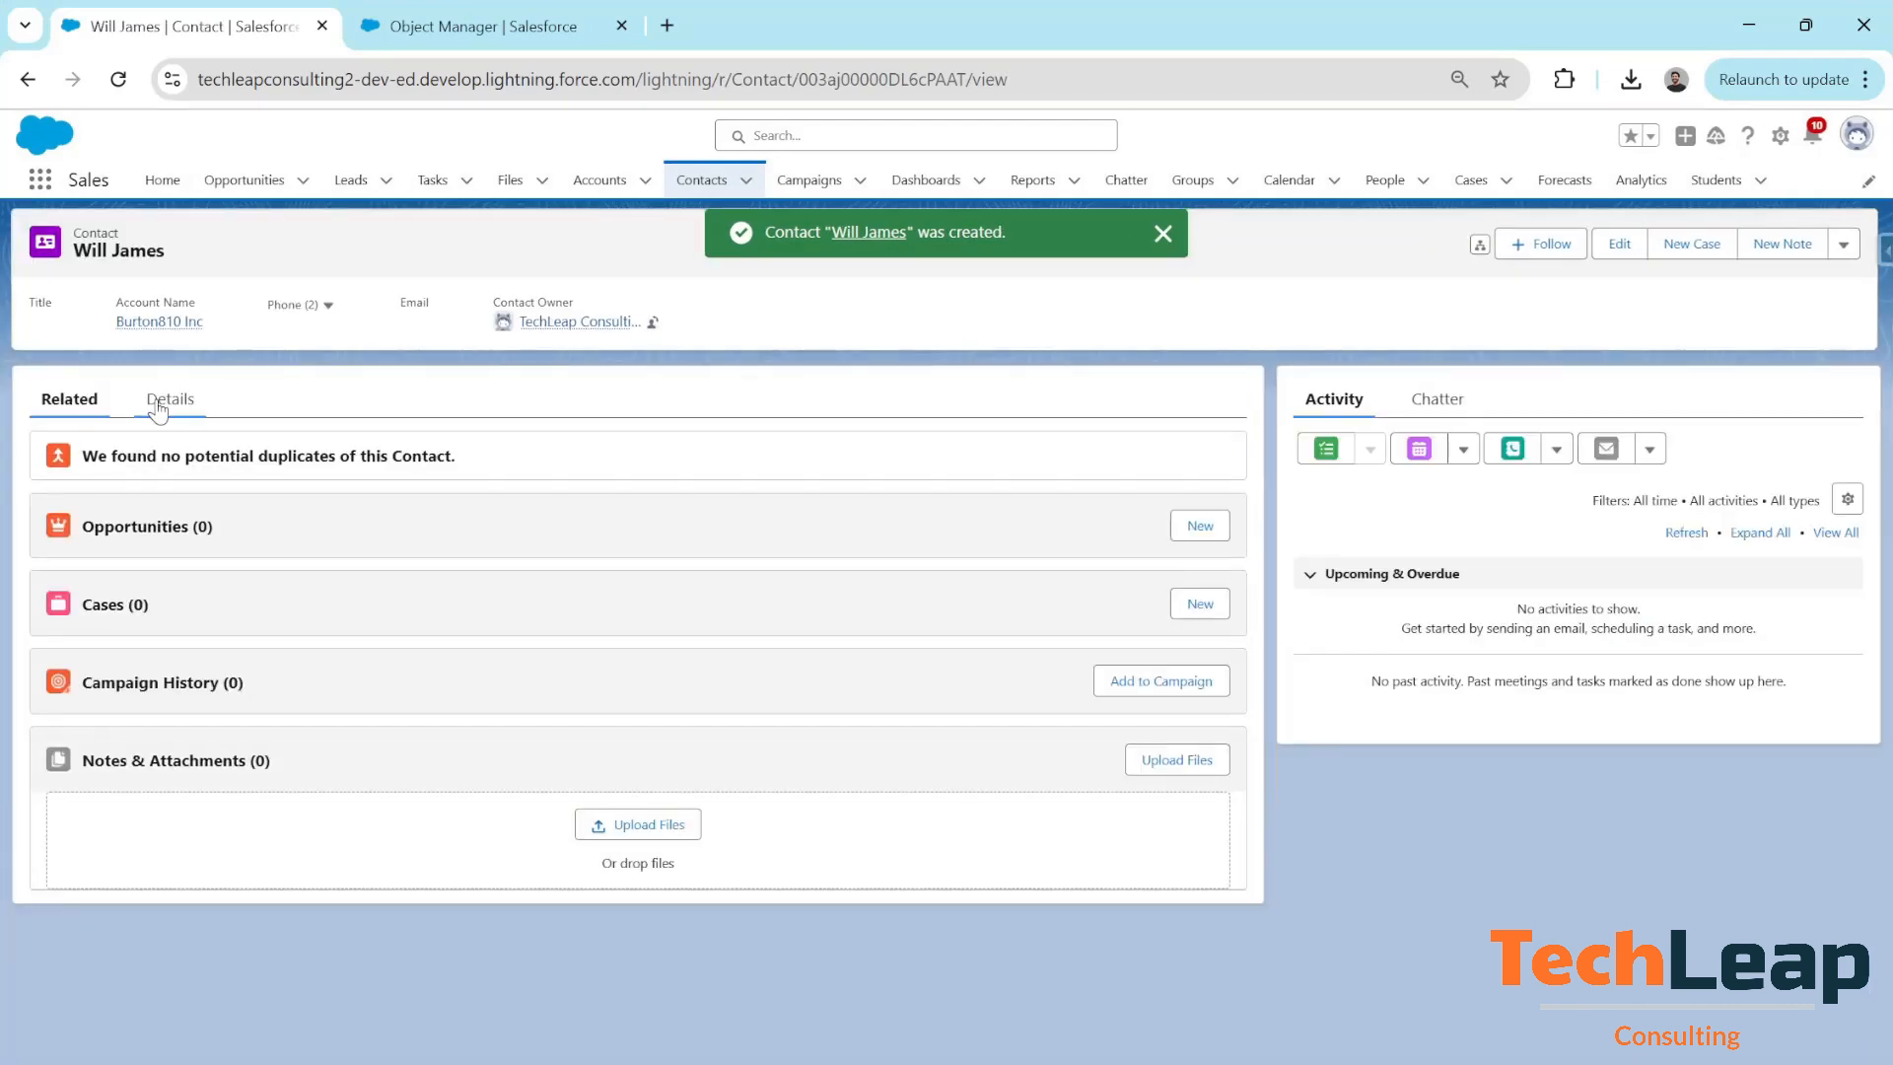
click(158, 405)
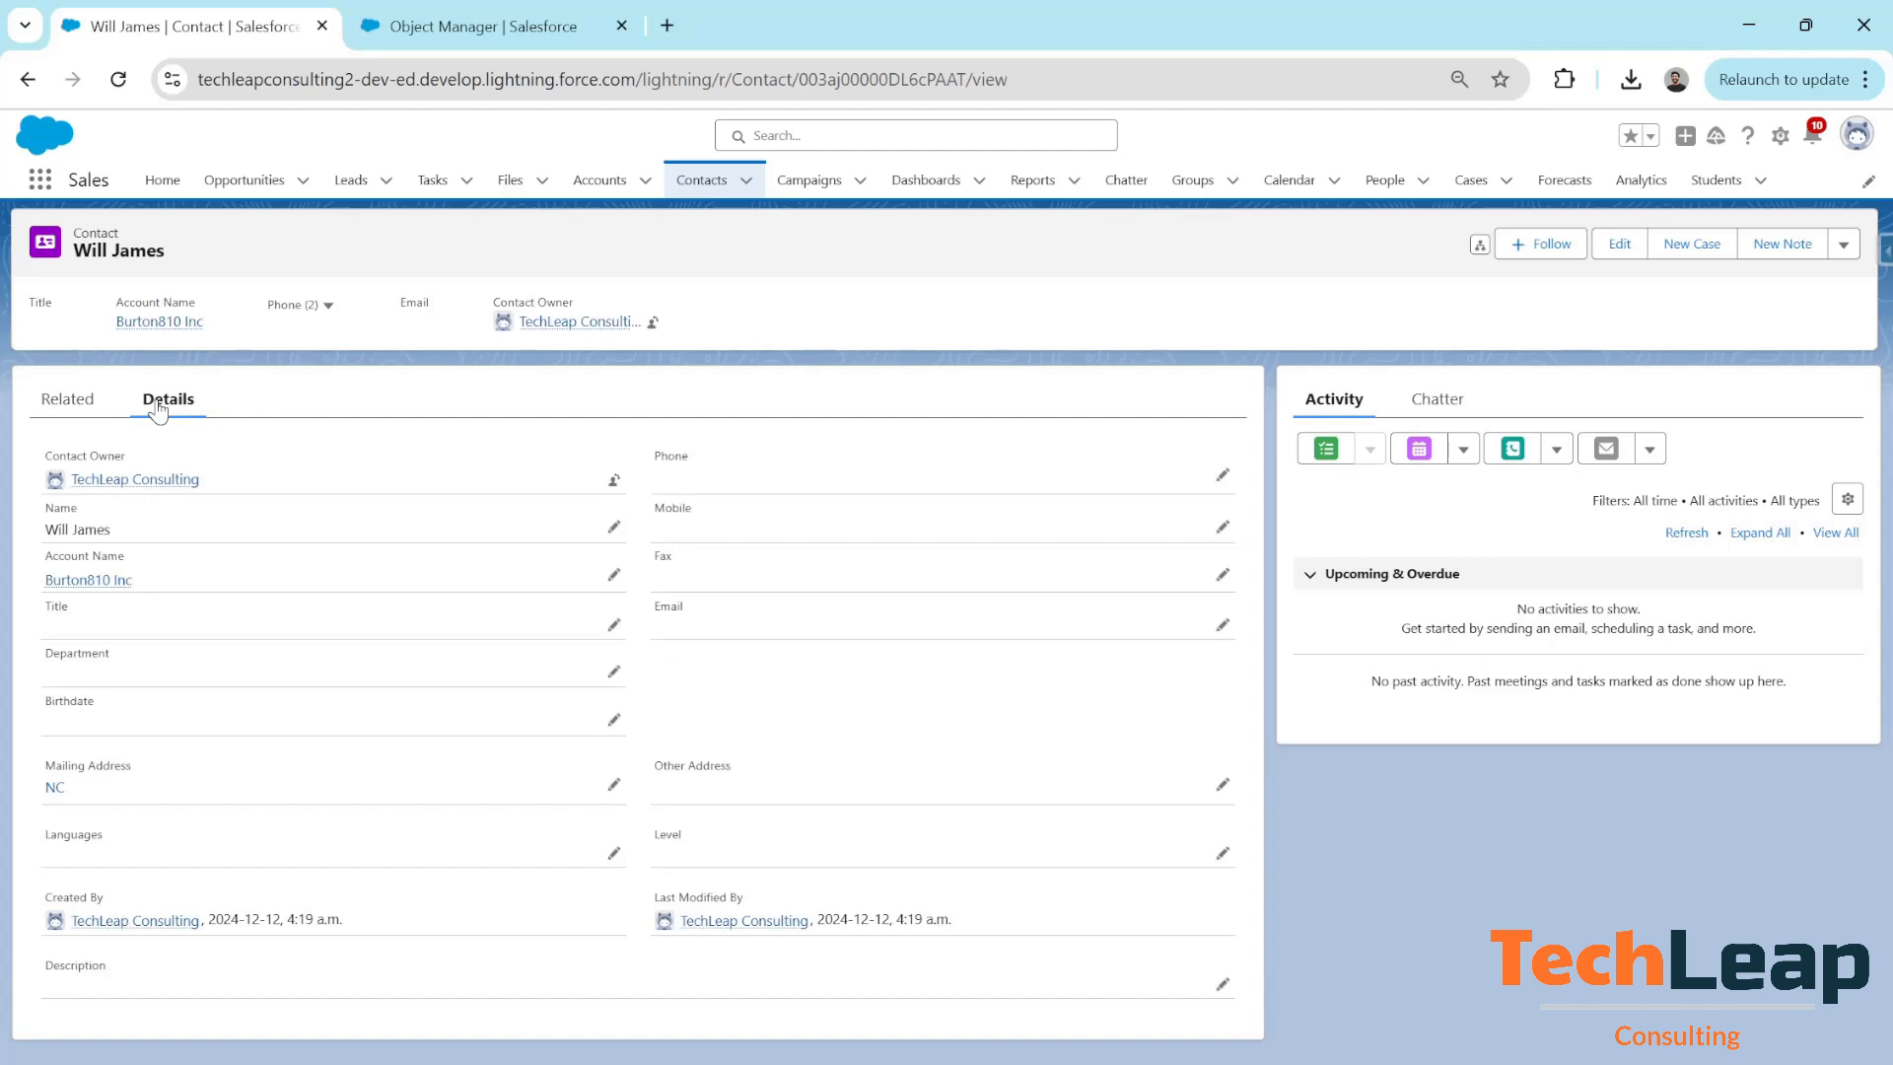